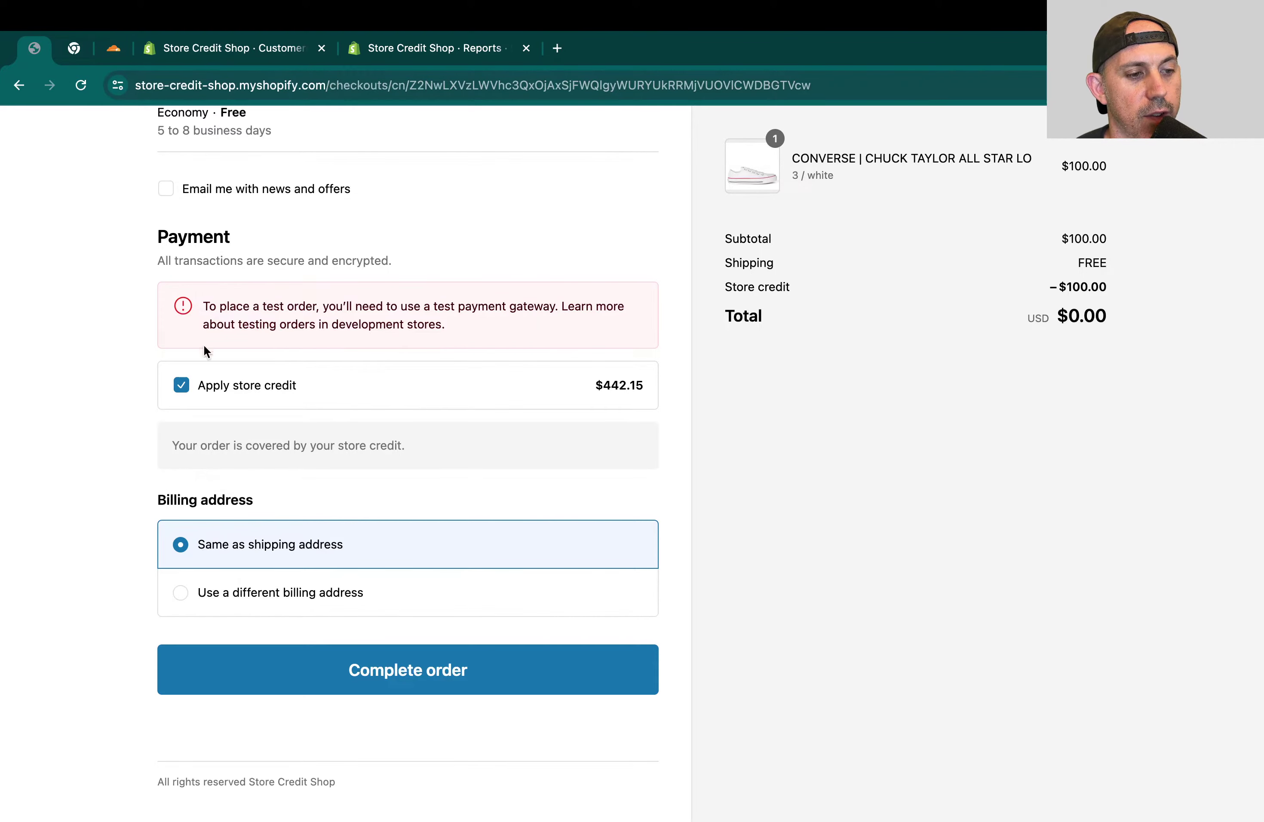
Step: Remove the applied store credit from the checkout payment and look over the order details
{"action": "left_click", "coordinate": [238, 383]}
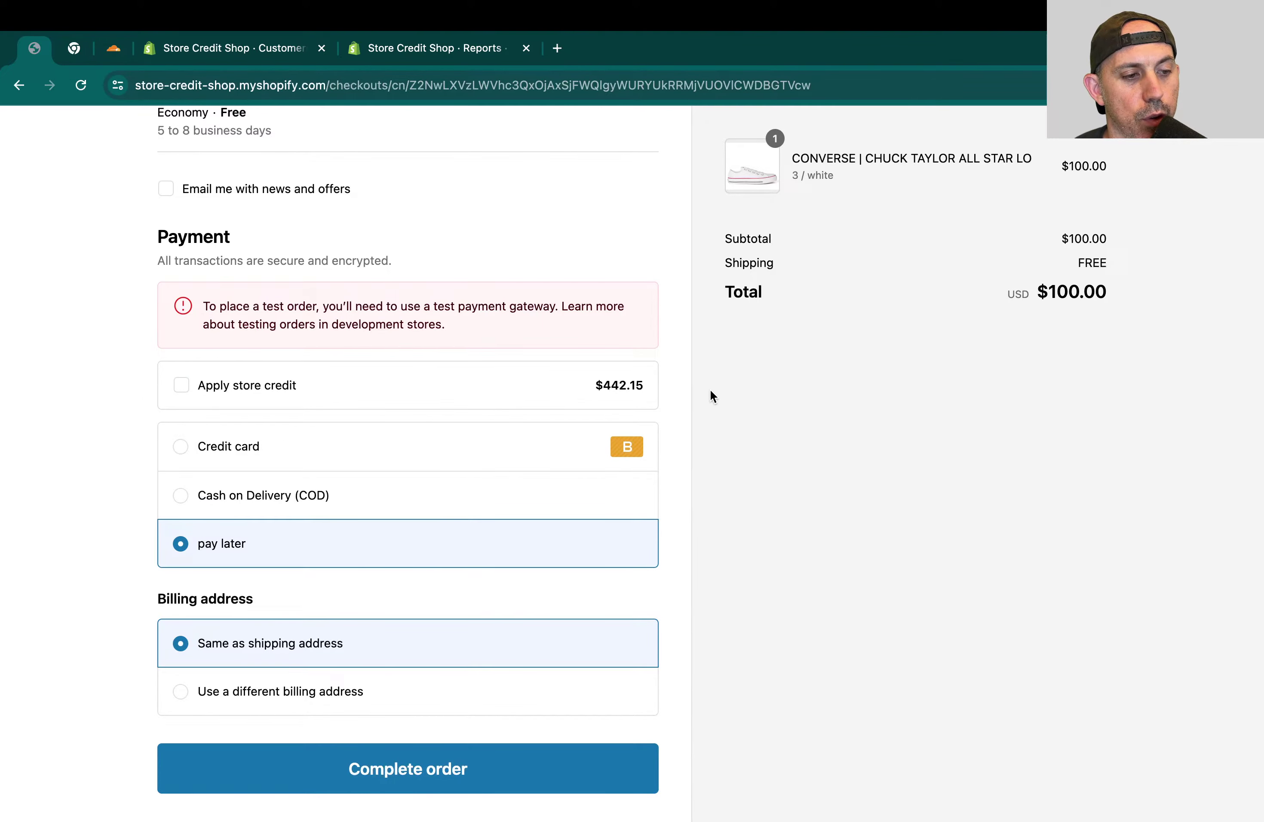
{"action": "left_click_drag", "start_coordinate": [710, 396], "coordinate": [409, 390]}
{"action": "left_click", "coordinate": [93, 386]}
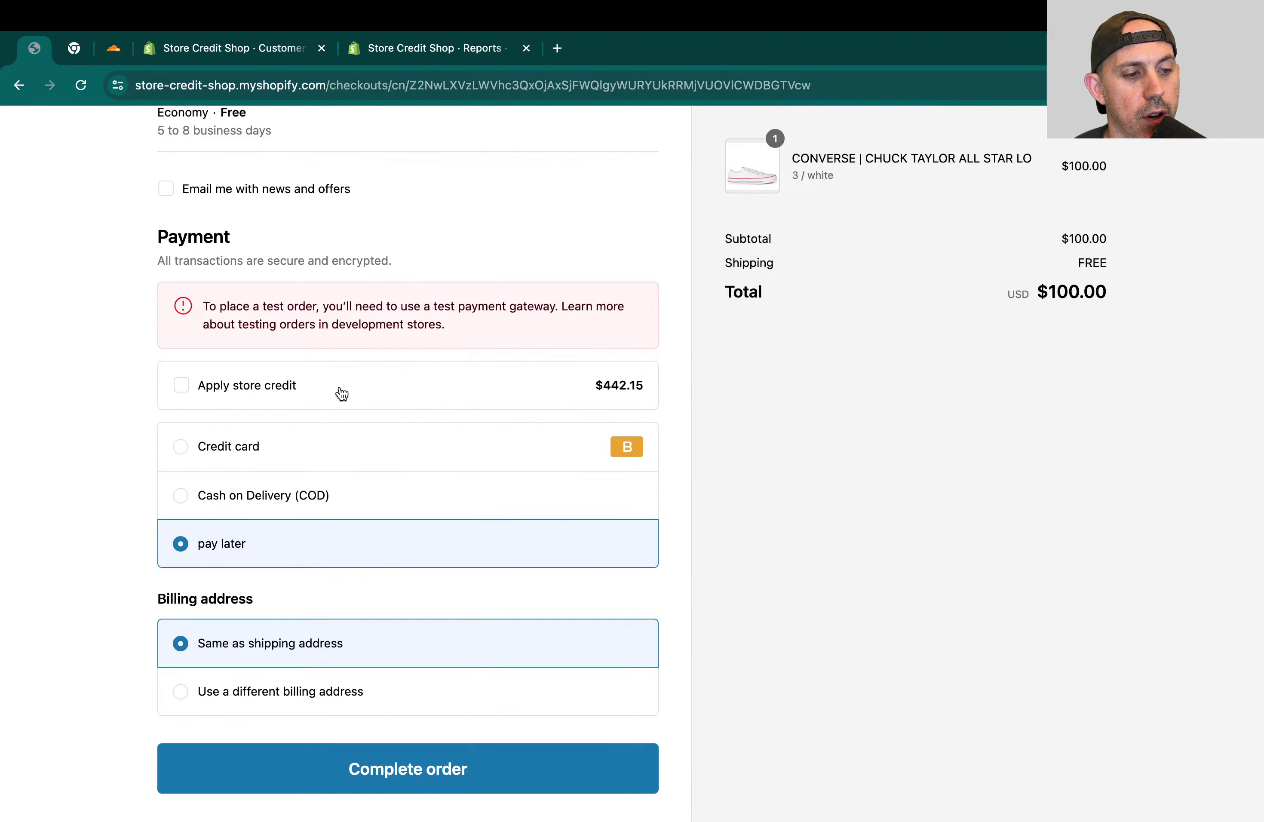
{"action": "scroll", "coordinate": [342, 394], "scroll_direction": "up", "scroll_amount": 5}
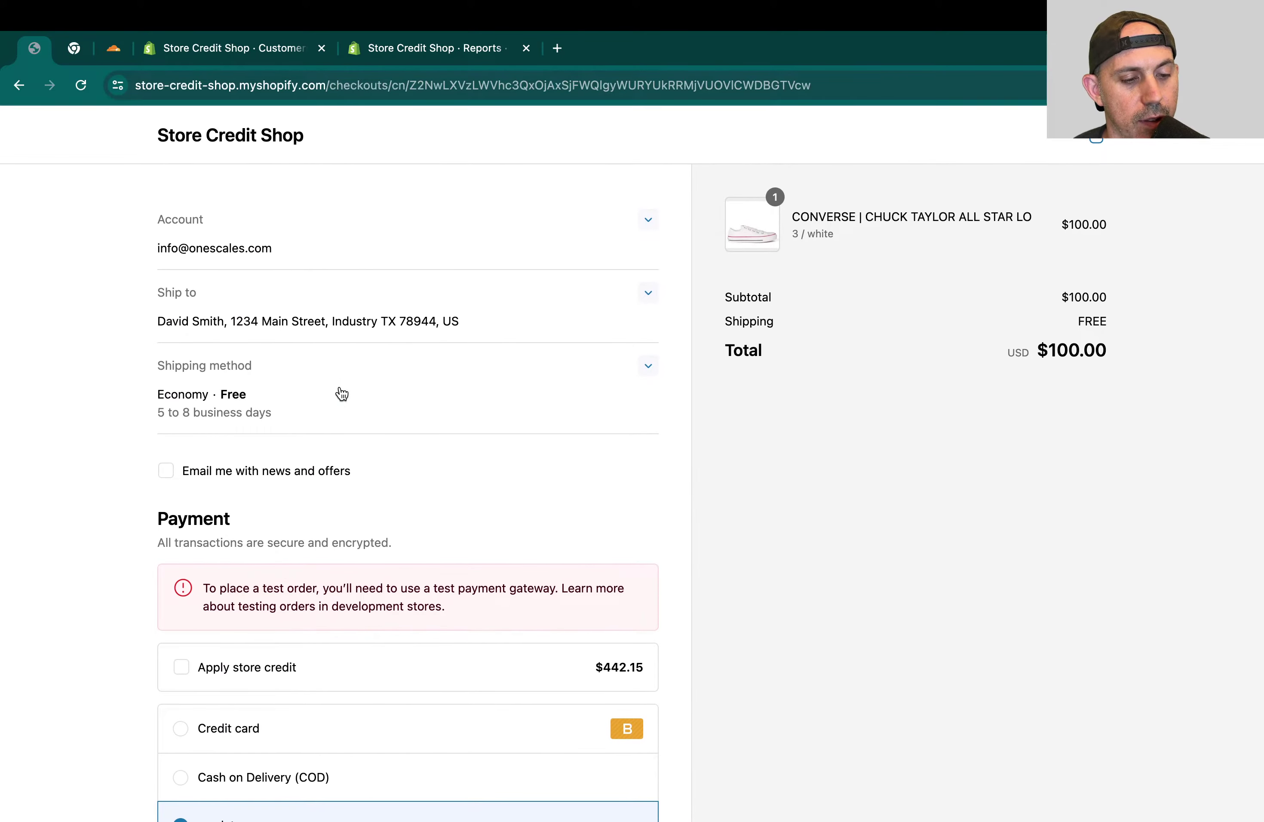
Step: Apply the store credit to the order again and check the total in the order summary
{"action": "scroll", "coordinate": [341, 394], "scroll_direction": "down", "scroll_amount": 2}
{"action": "scroll", "coordinate": [342, 394], "scroll_direction": "down", "scroll_amount": 2}
{"action": "left_click", "coordinate": [264, 488]}
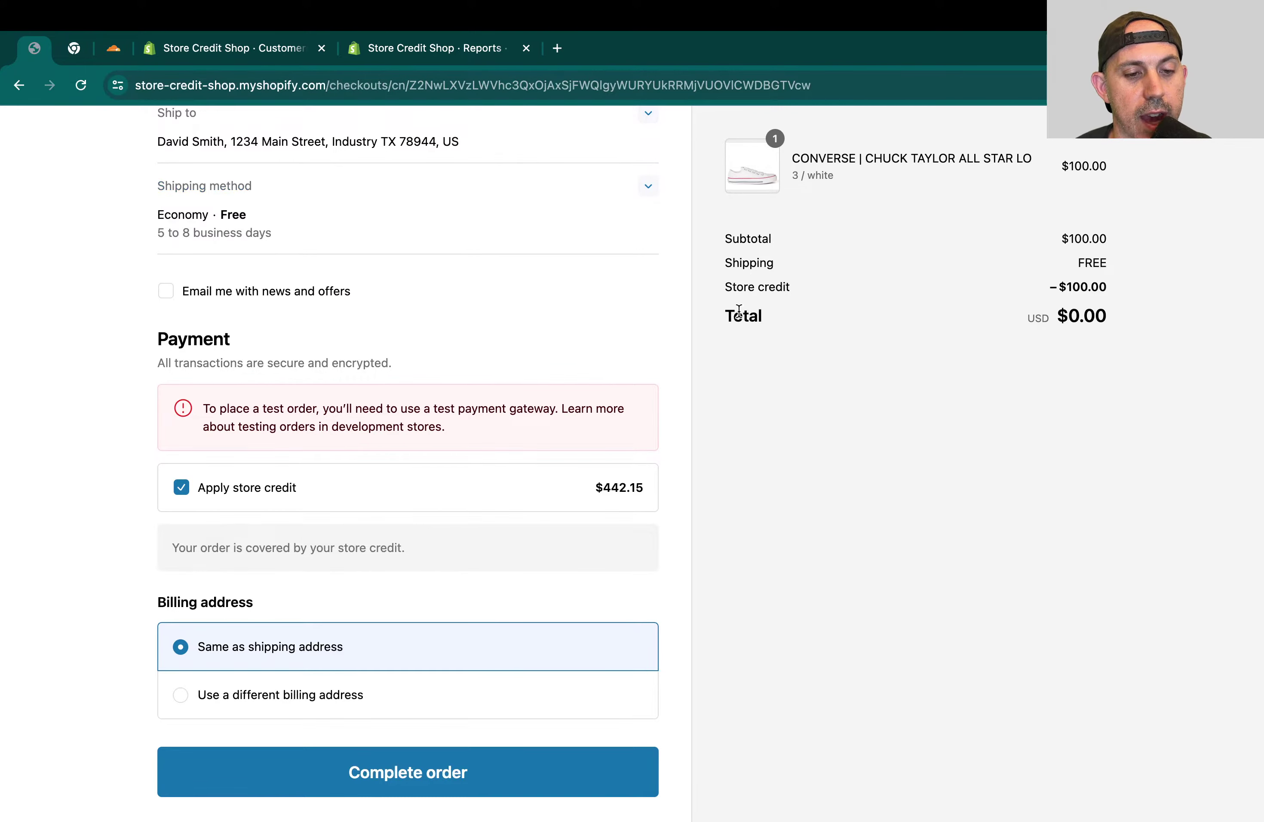
{"action": "left_click_drag", "start_coordinate": [742, 315], "coordinate": [1135, 315]}
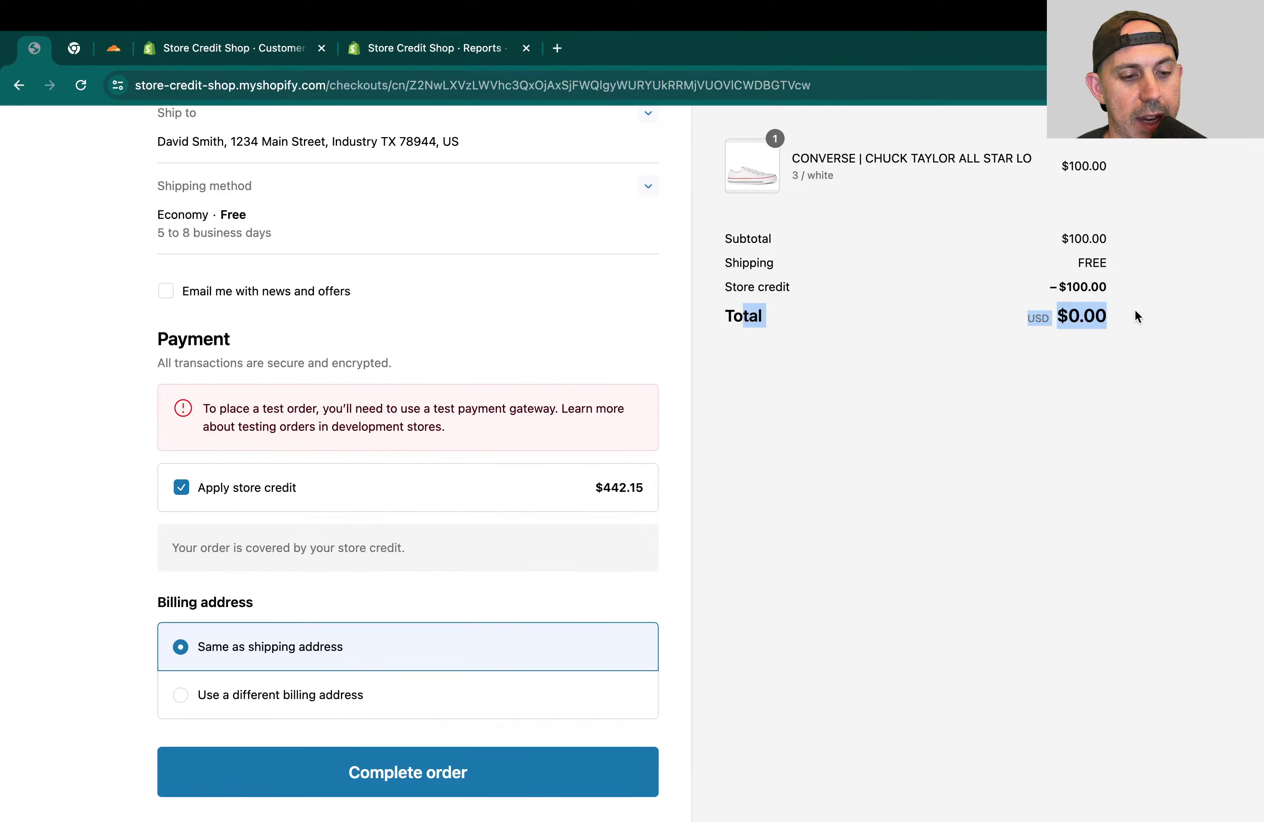
{"action": "left_click", "coordinate": [924, 444]}
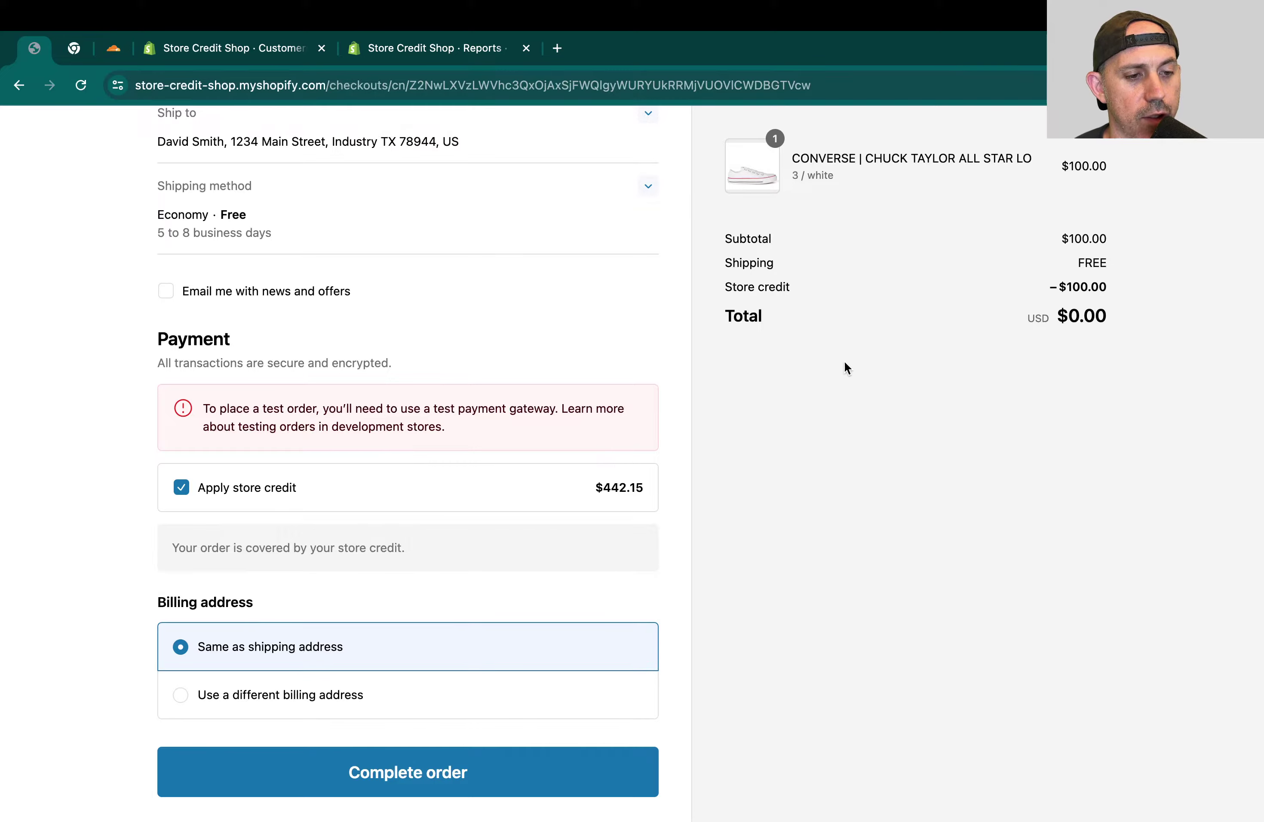
Step: Switch to the store admin and examine the login links options in the Customer accounts settings
{"action": "left_click", "coordinate": [479, 47]}
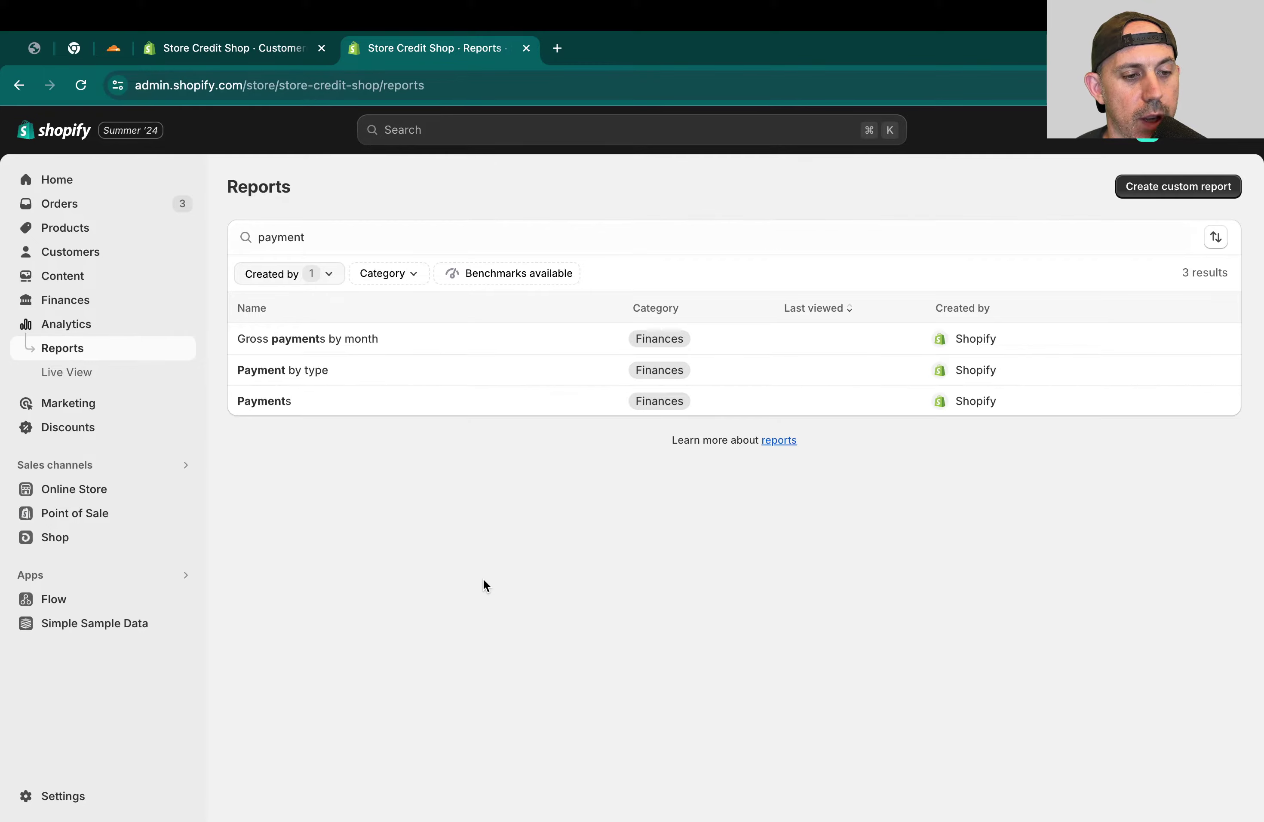
{"action": "left_click", "coordinate": [85, 799]}
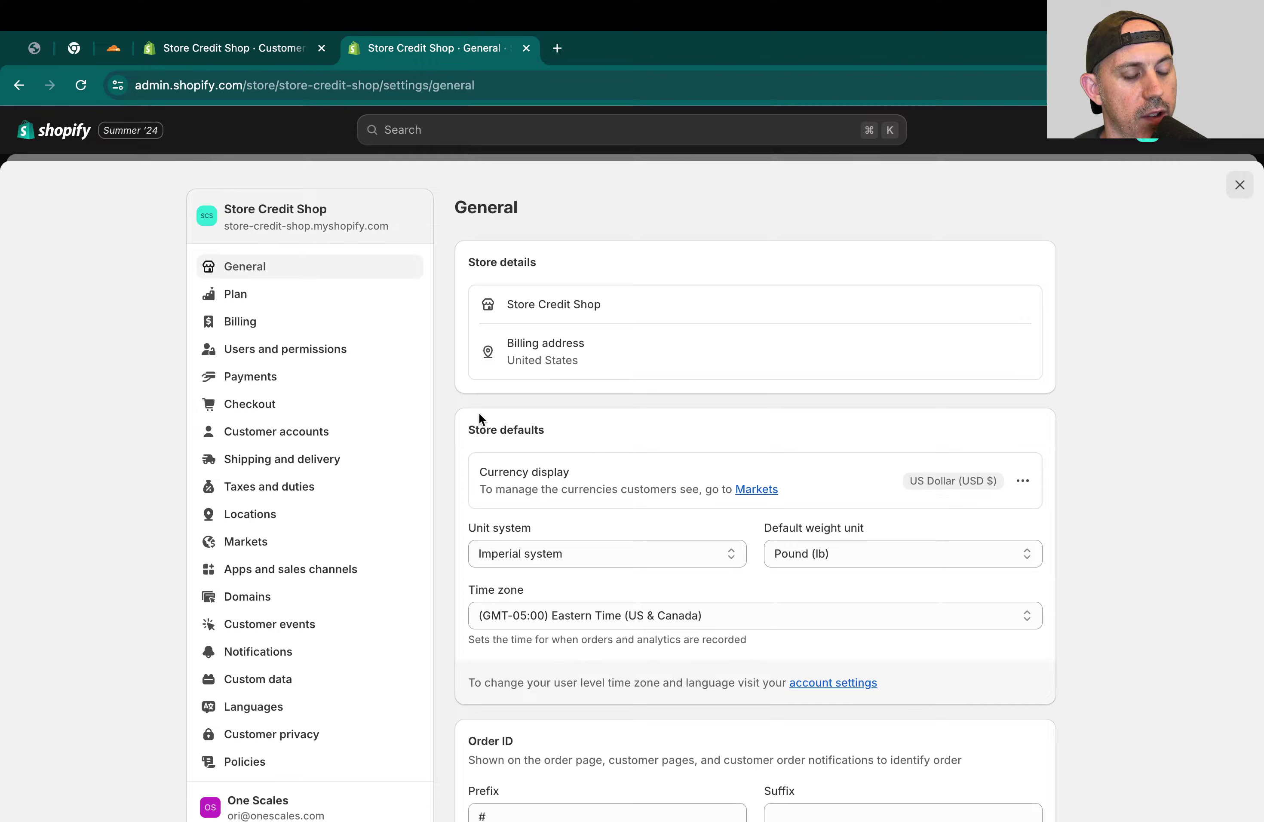
{"action": "left_click", "coordinate": [355, 436]}
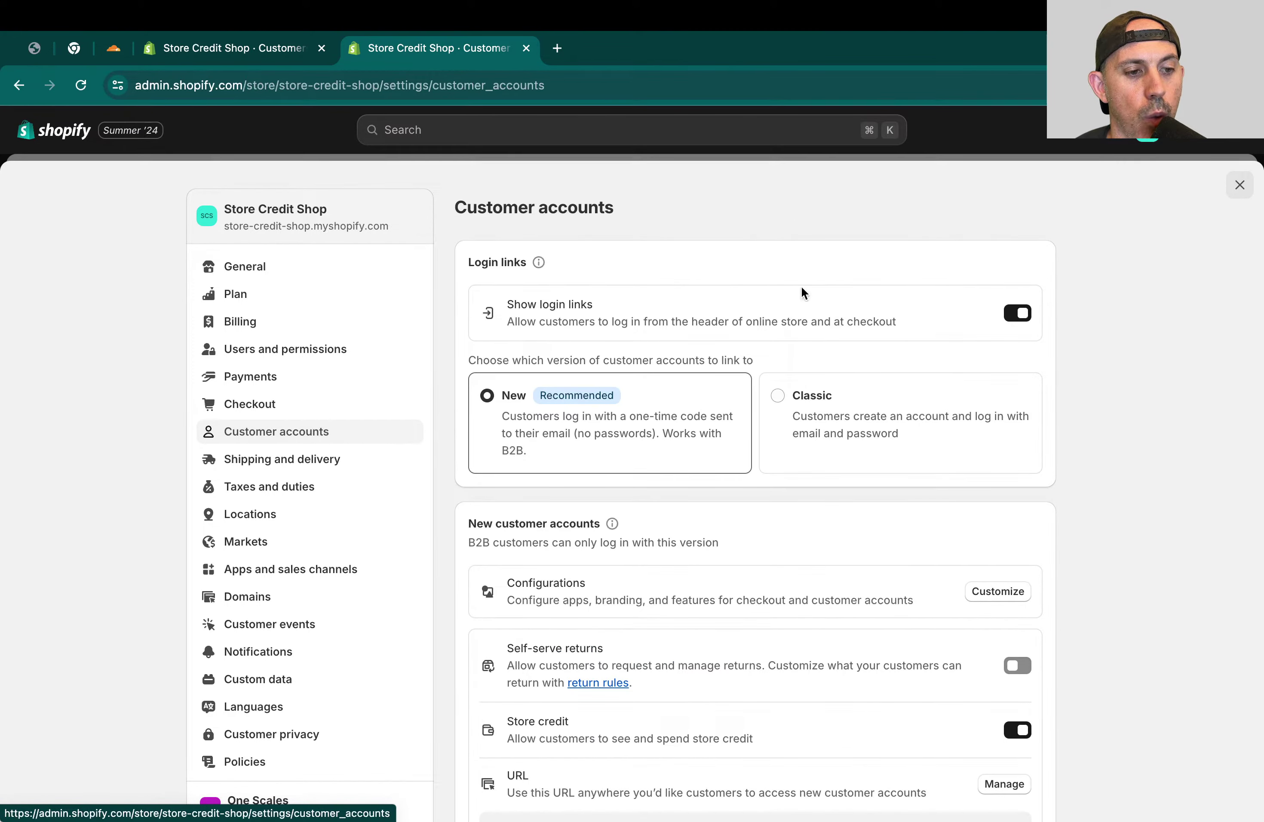
{"action": "left_click_drag", "start_coordinate": [466, 267], "coordinate": [523, 267]}
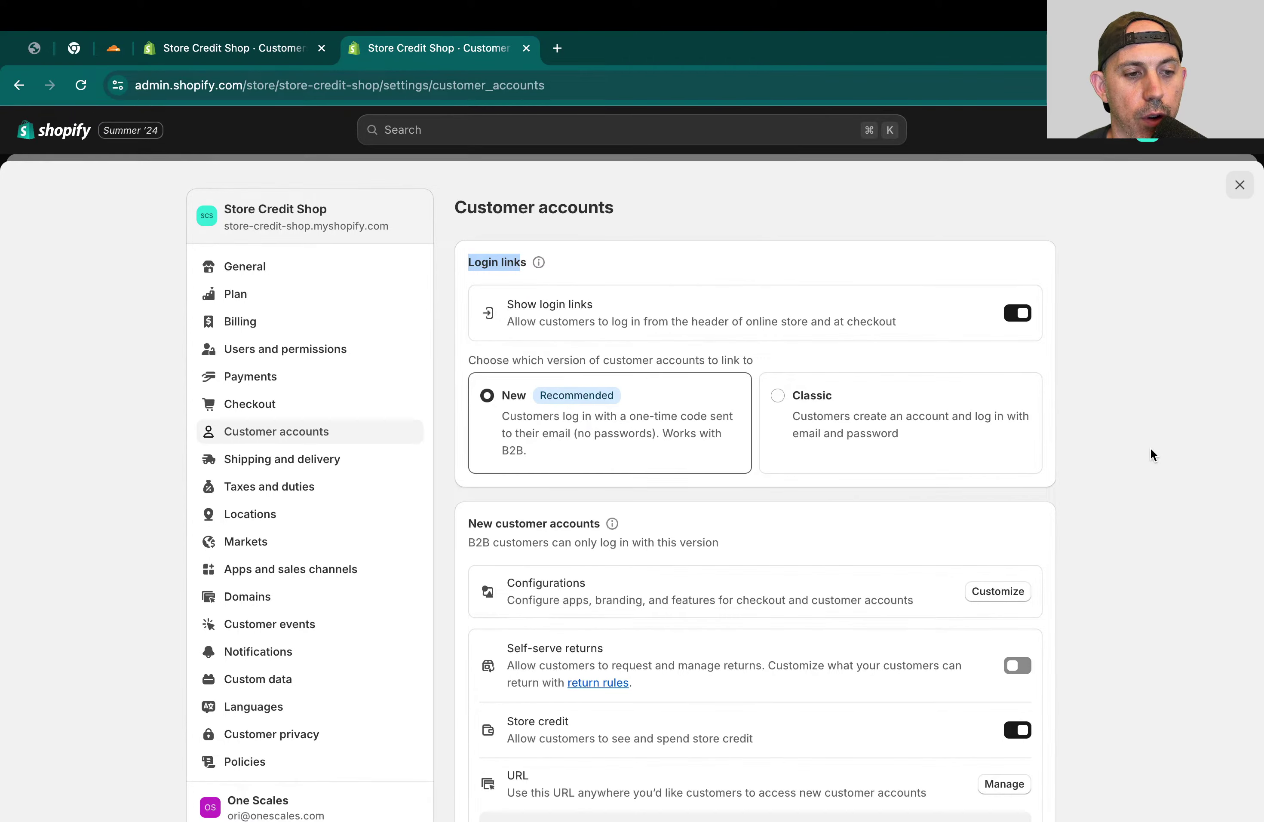
{"action": "scroll", "coordinate": [1151, 450], "scroll_direction": "down", "scroll_amount": 1}
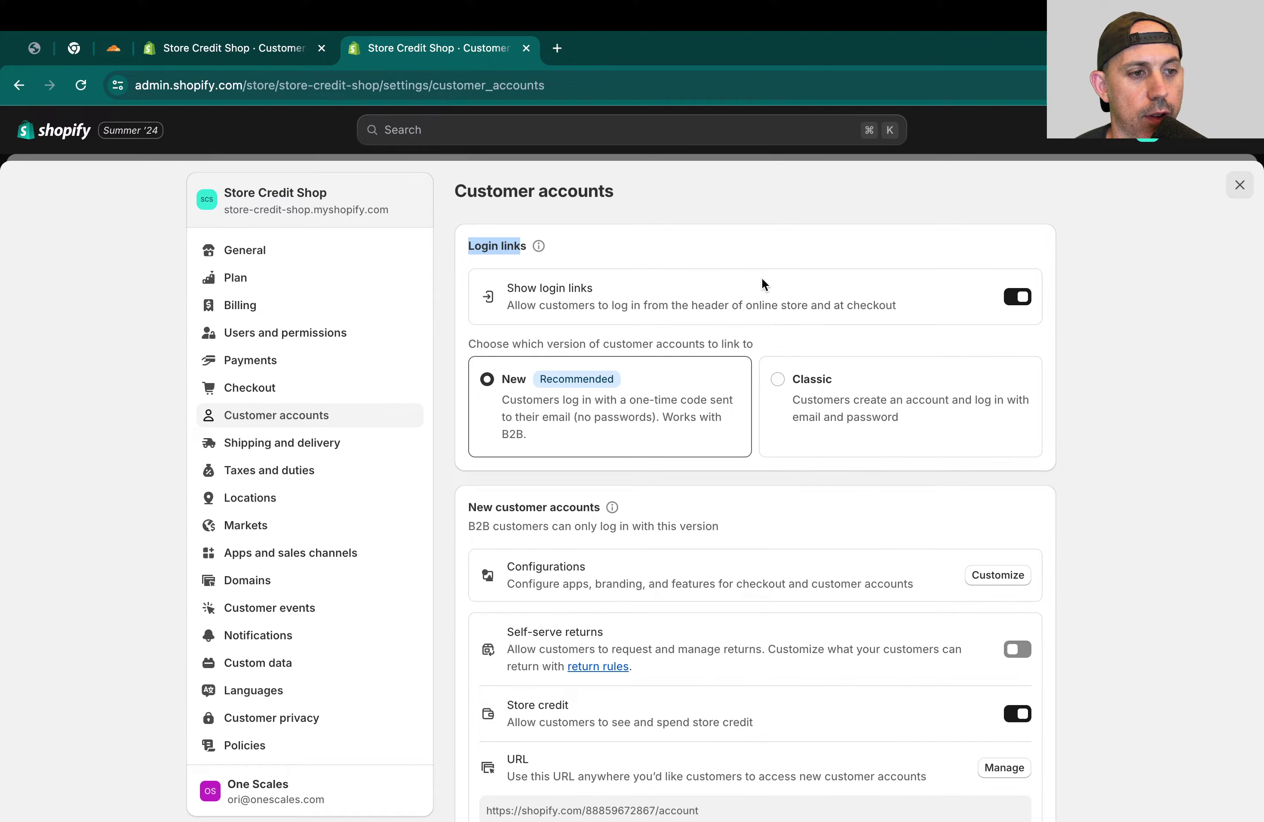
Step: From the storefront checkout, view the customer's account orders page, return to the store's home page and look through it
{"action": "left_click", "coordinate": [34, 48]}
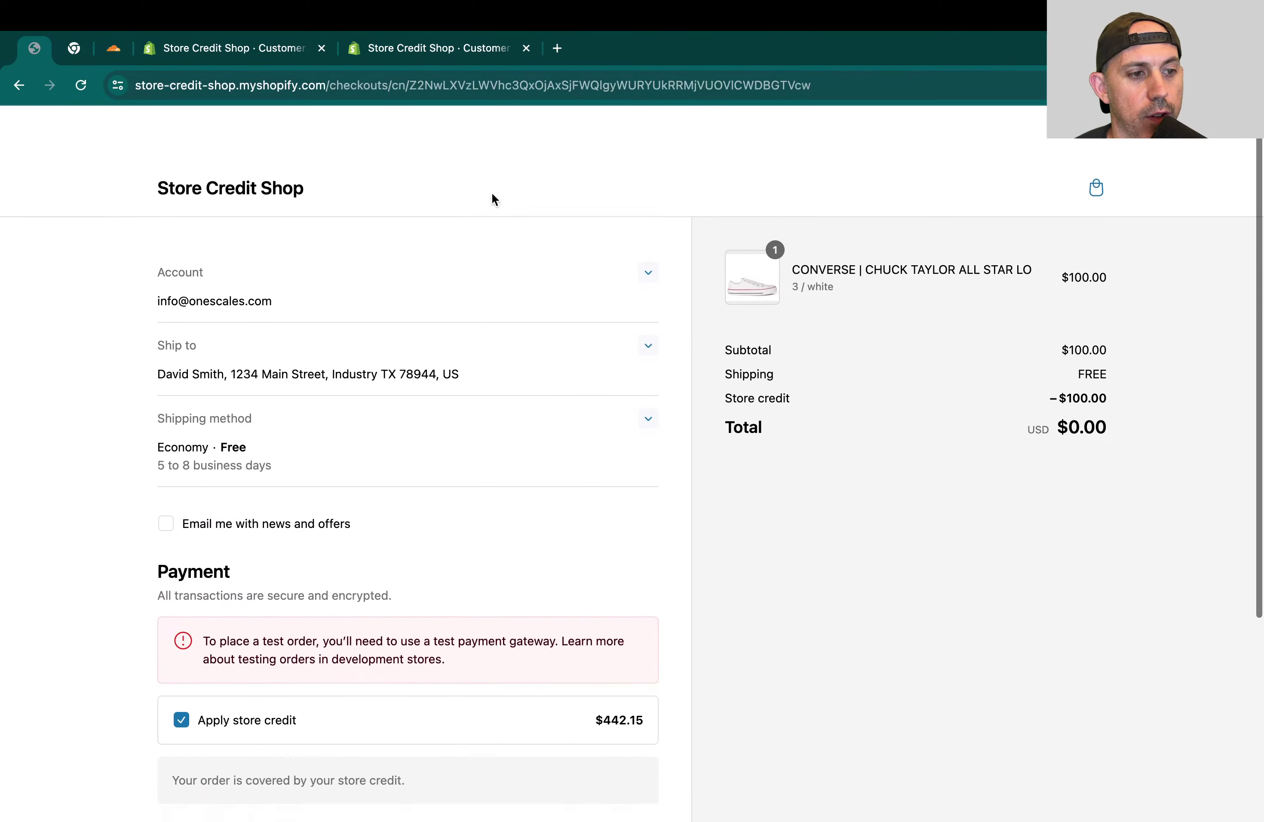
{"action": "left_click", "coordinate": [241, 150]}
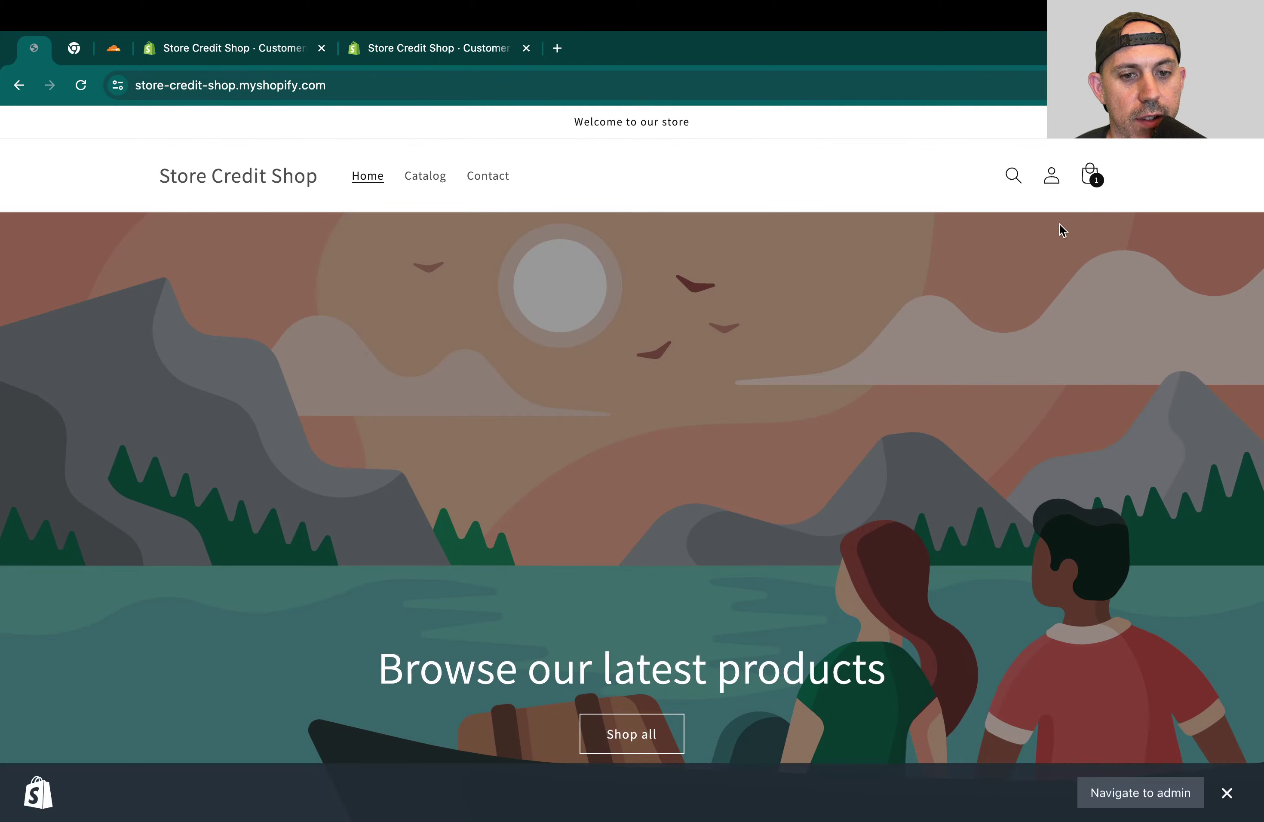
{"action": "left_click", "coordinate": [1052, 178]}
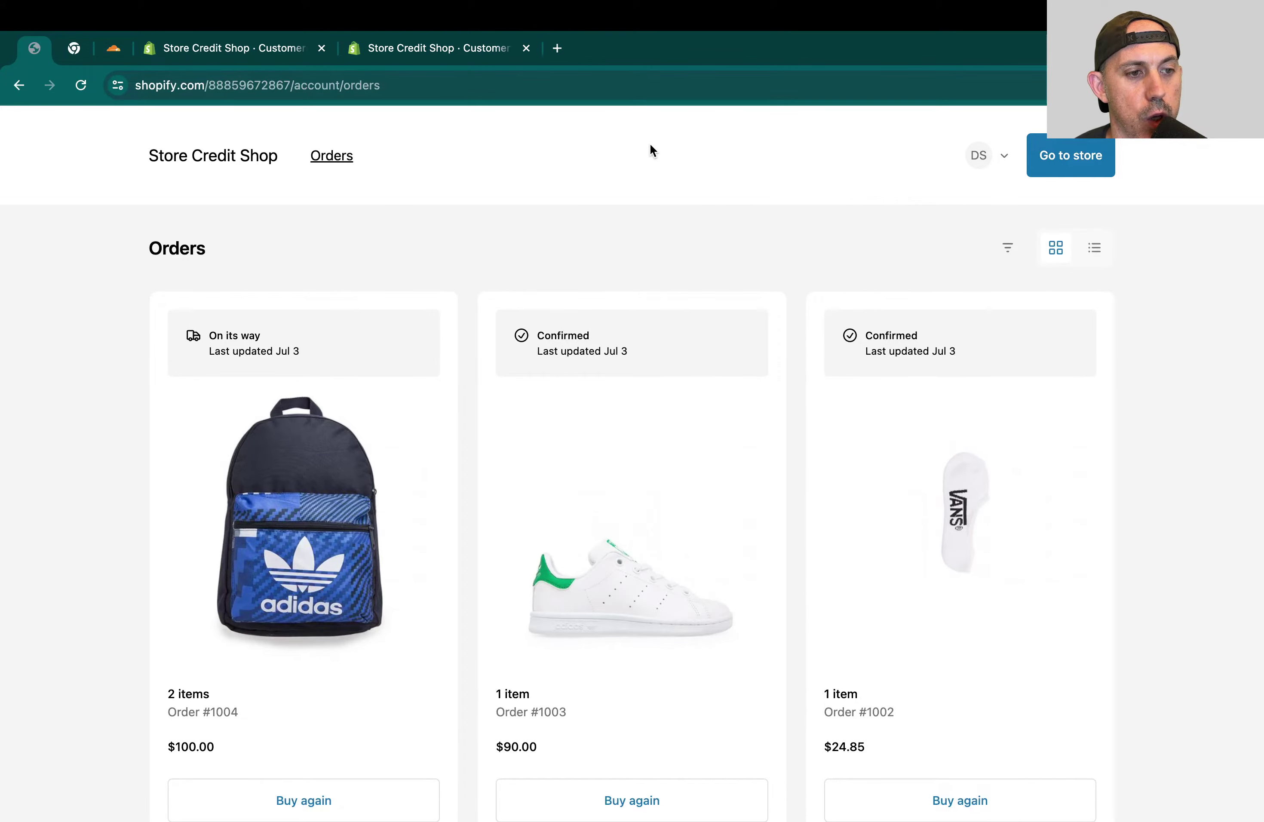
{"action": "left_click", "coordinate": [219, 160]}
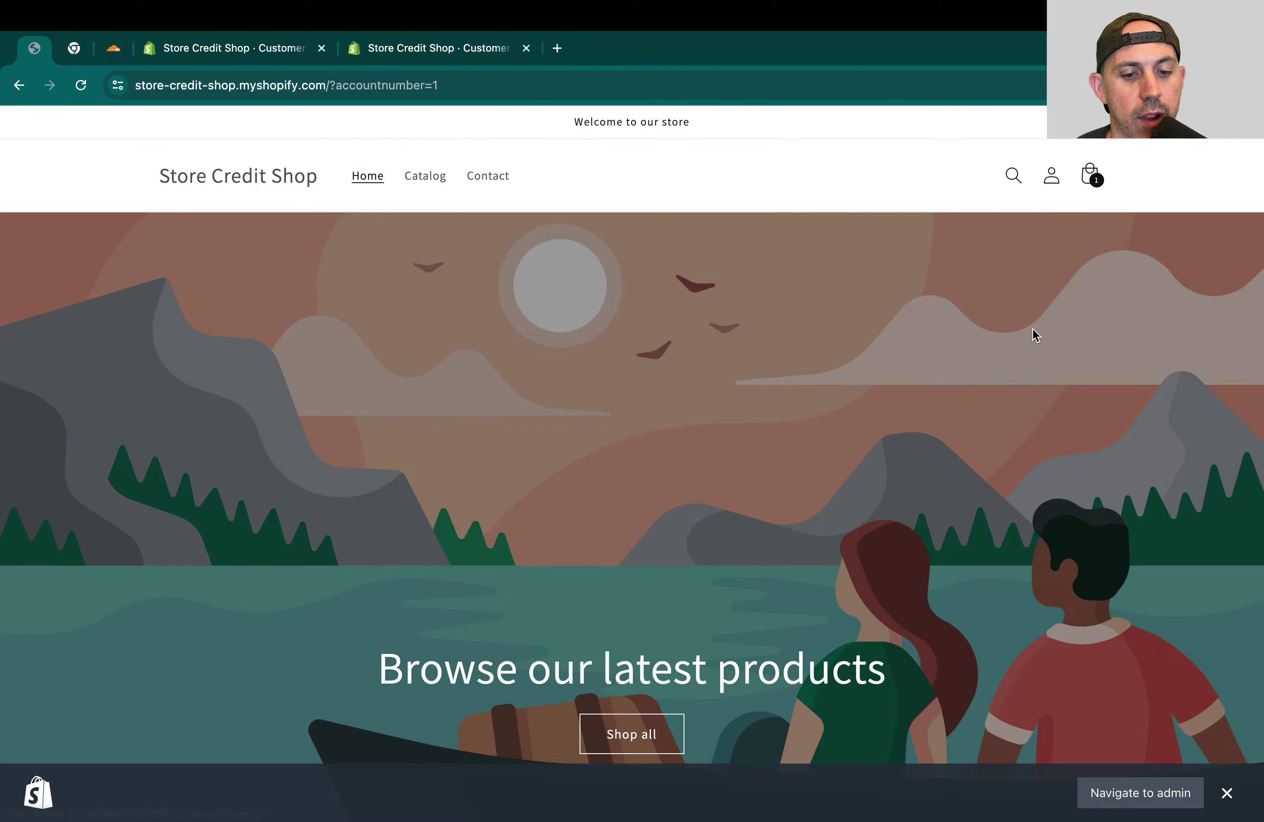
{"action": "scroll", "coordinate": [1033, 334], "scroll_direction": "down", "scroll_amount": 15}
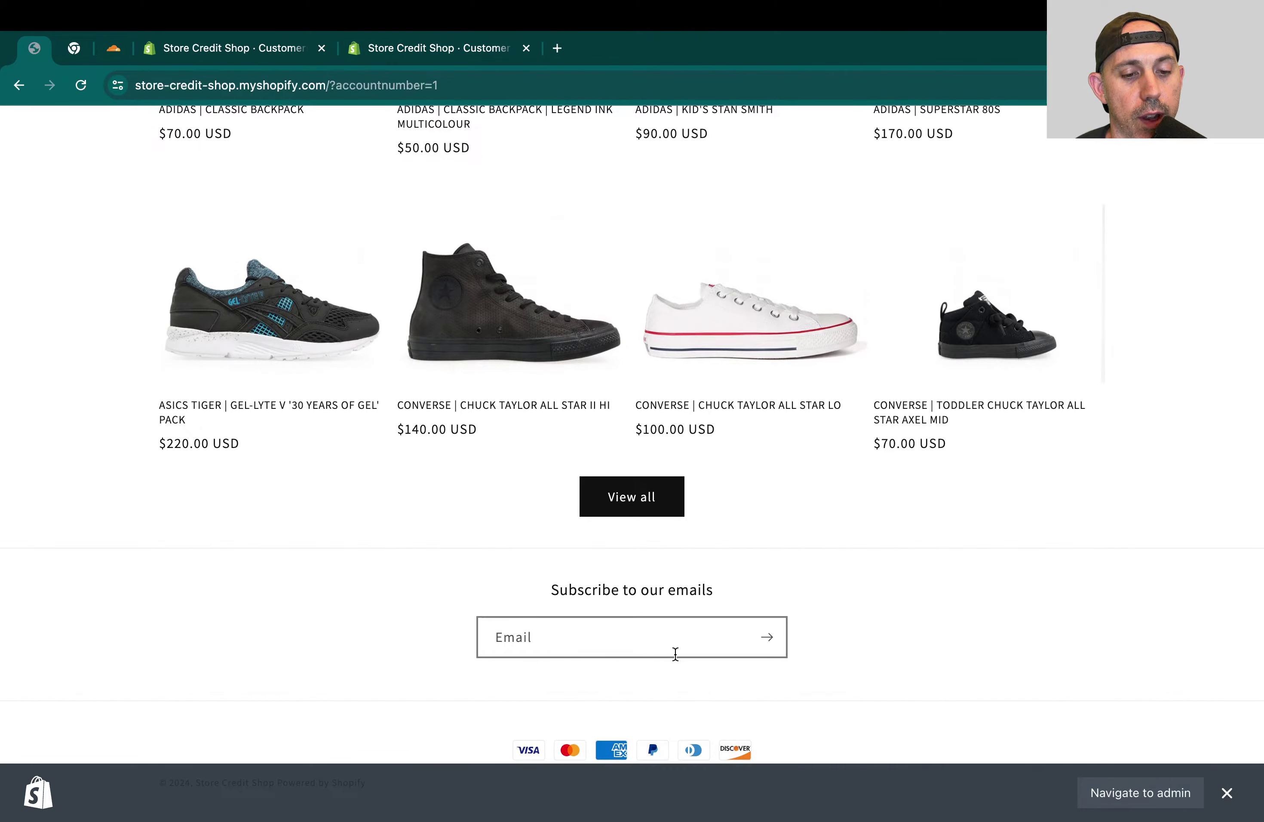
{"action": "scroll", "coordinate": [640, 301], "scroll_direction": "up", "scroll_amount": 15}
Step: Return to the admin's Customer accounts settings and examine the Store credit option for new customer accounts
{"action": "left_click", "coordinate": [437, 54]}
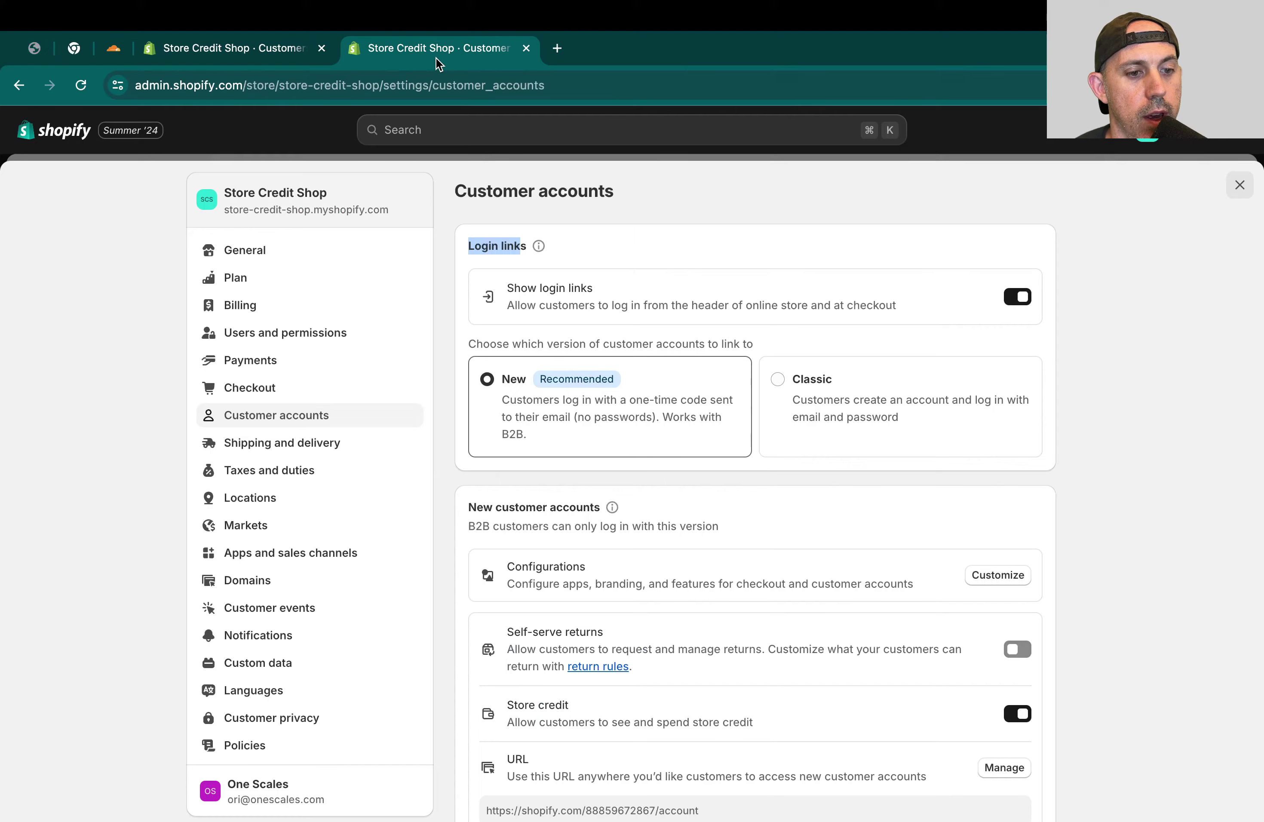
{"action": "scroll", "coordinate": [1129, 493], "scroll_direction": "down", "scroll_amount": 3}
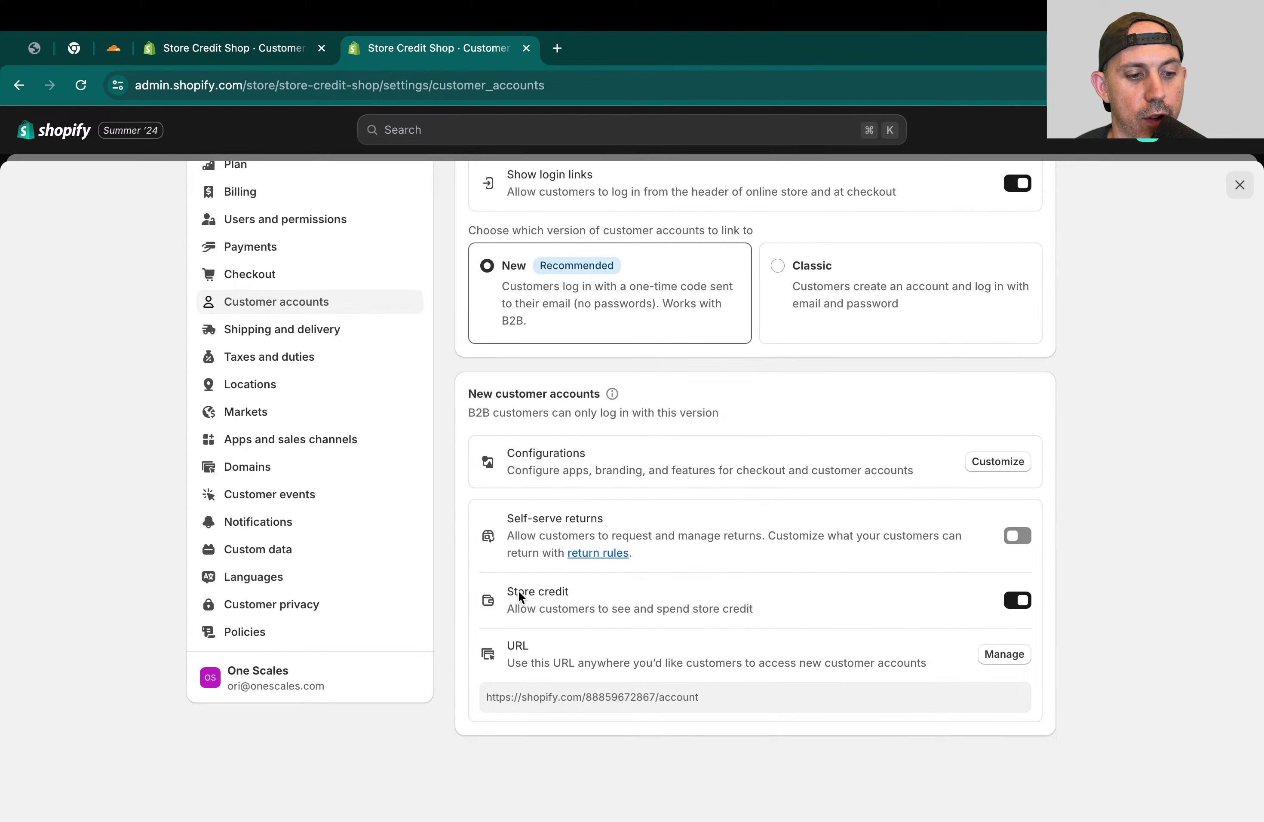
{"action": "left_click_drag", "start_coordinate": [519, 594], "coordinate": [798, 594]}
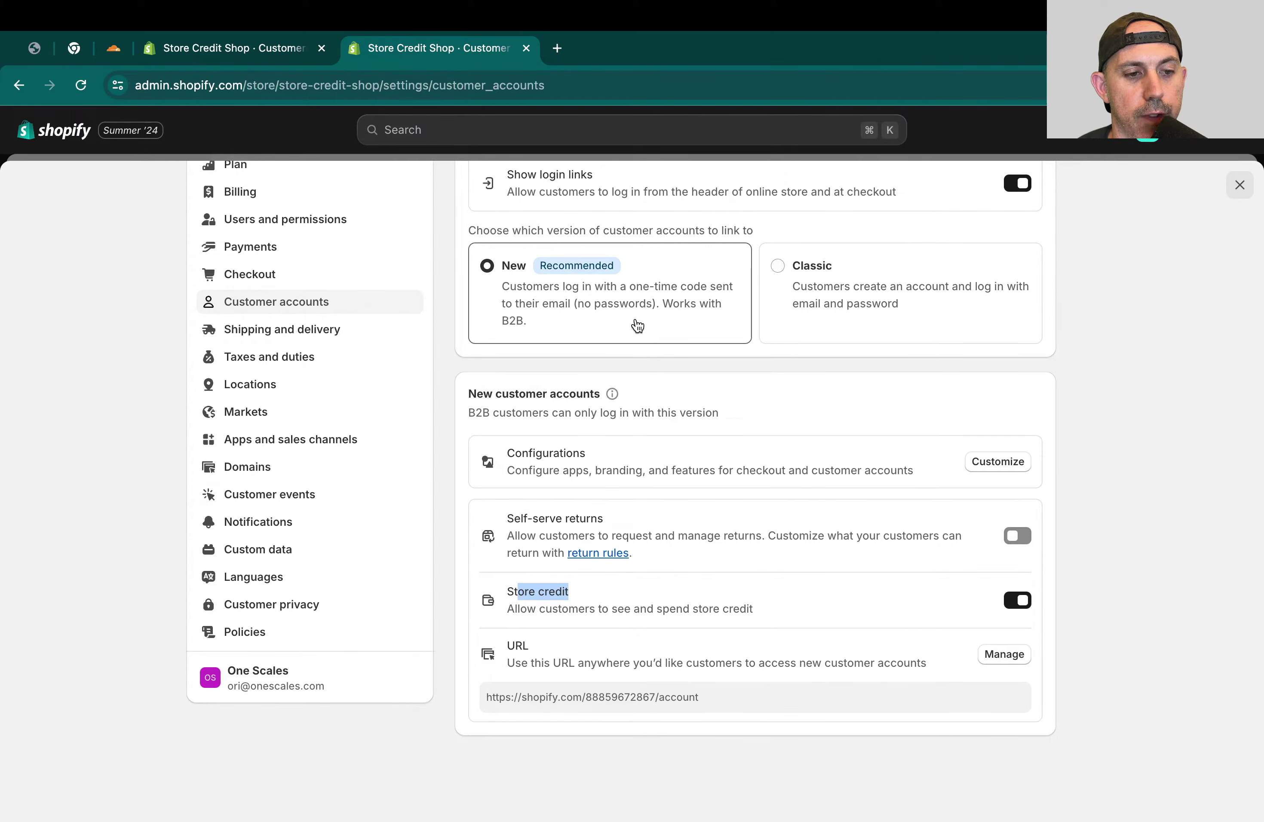
{"action": "left_click", "coordinate": [1122, 591]}
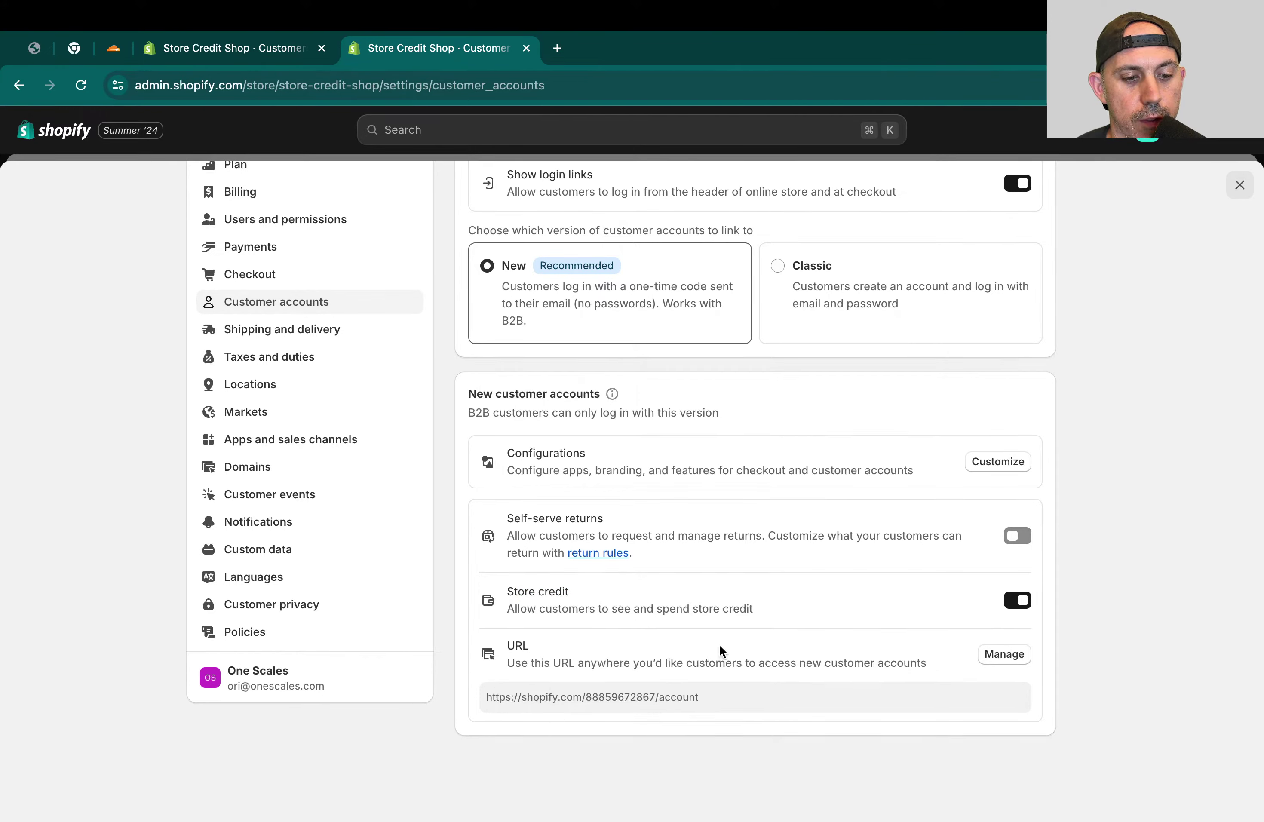
Step: Copy the new customer accounts URL, review its description and close the settings
{"action": "left_click", "coordinate": [1014, 698]}
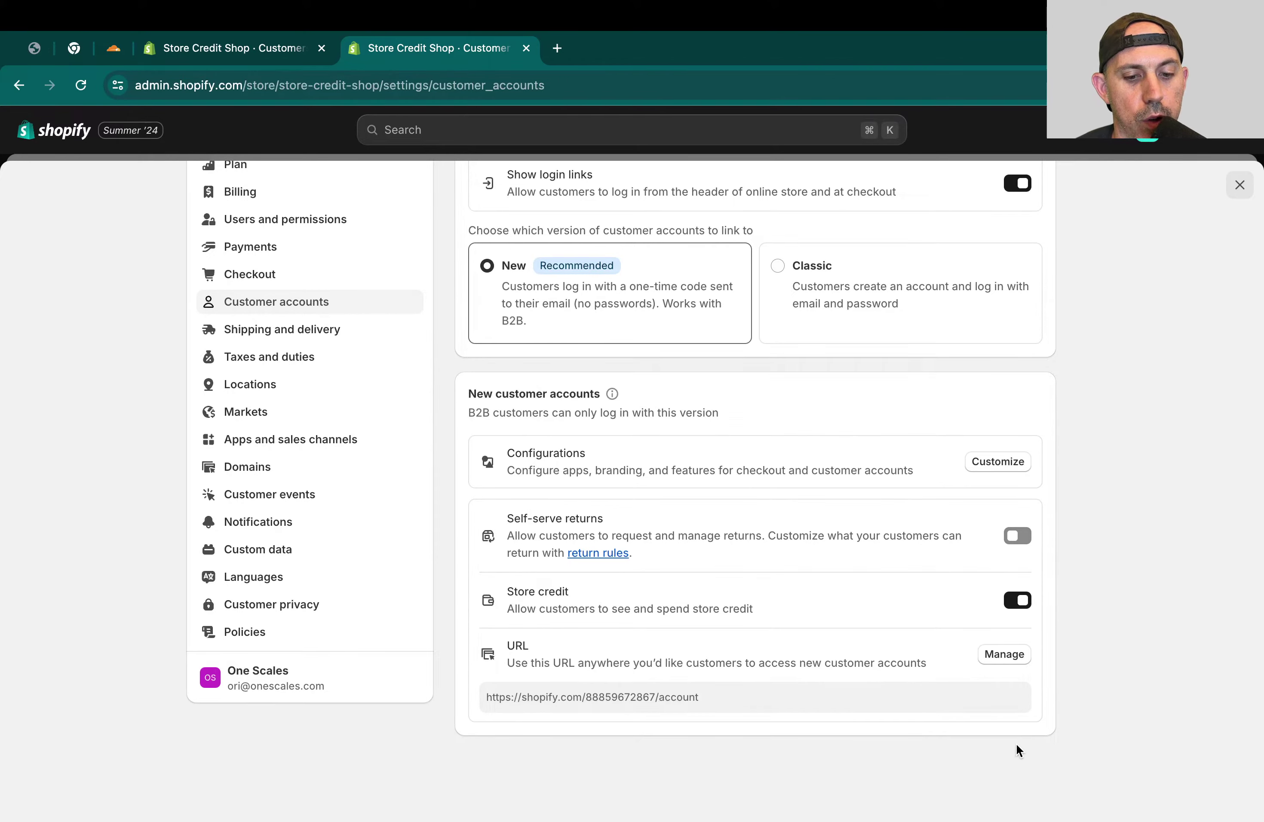
{"action": "left_click_drag", "start_coordinate": [749, 663], "coordinate": [800, 668]}
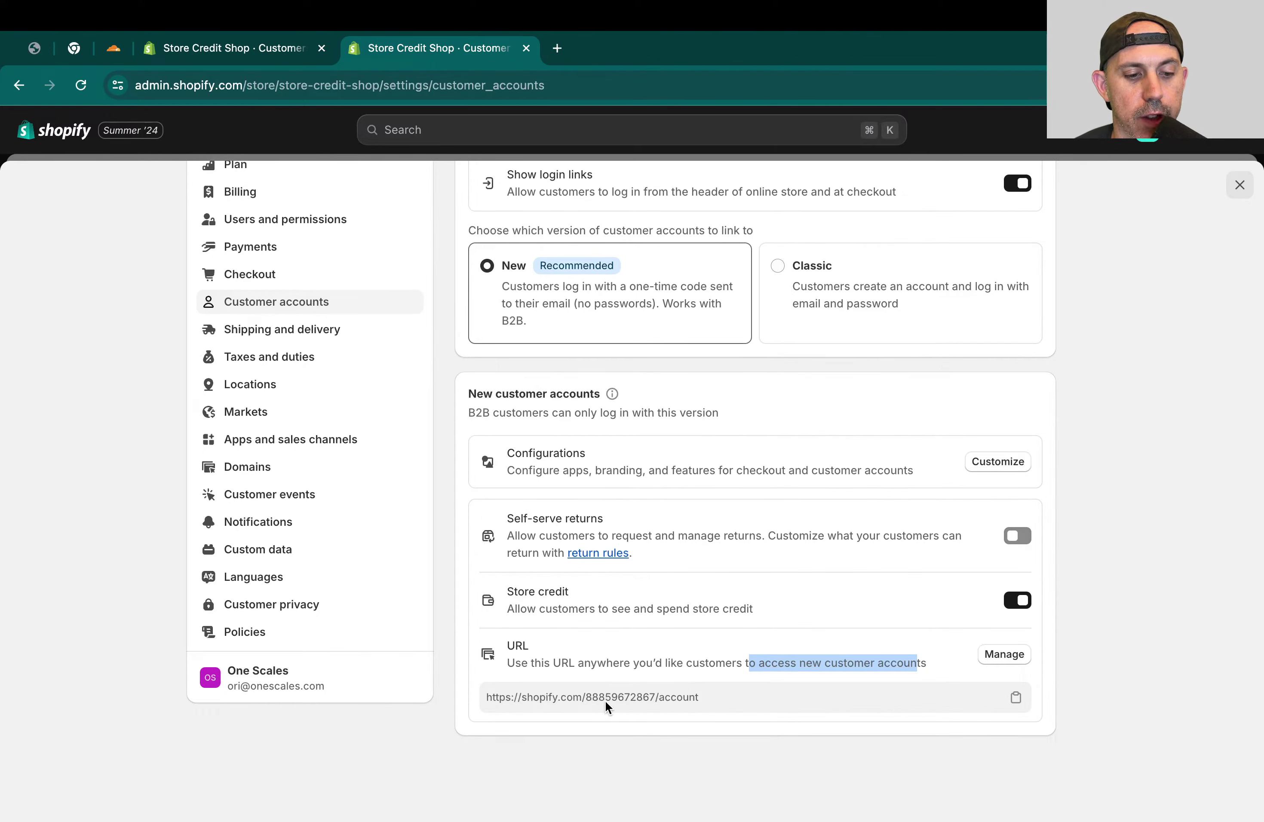
{"action": "left_click", "coordinate": [1145, 561]}
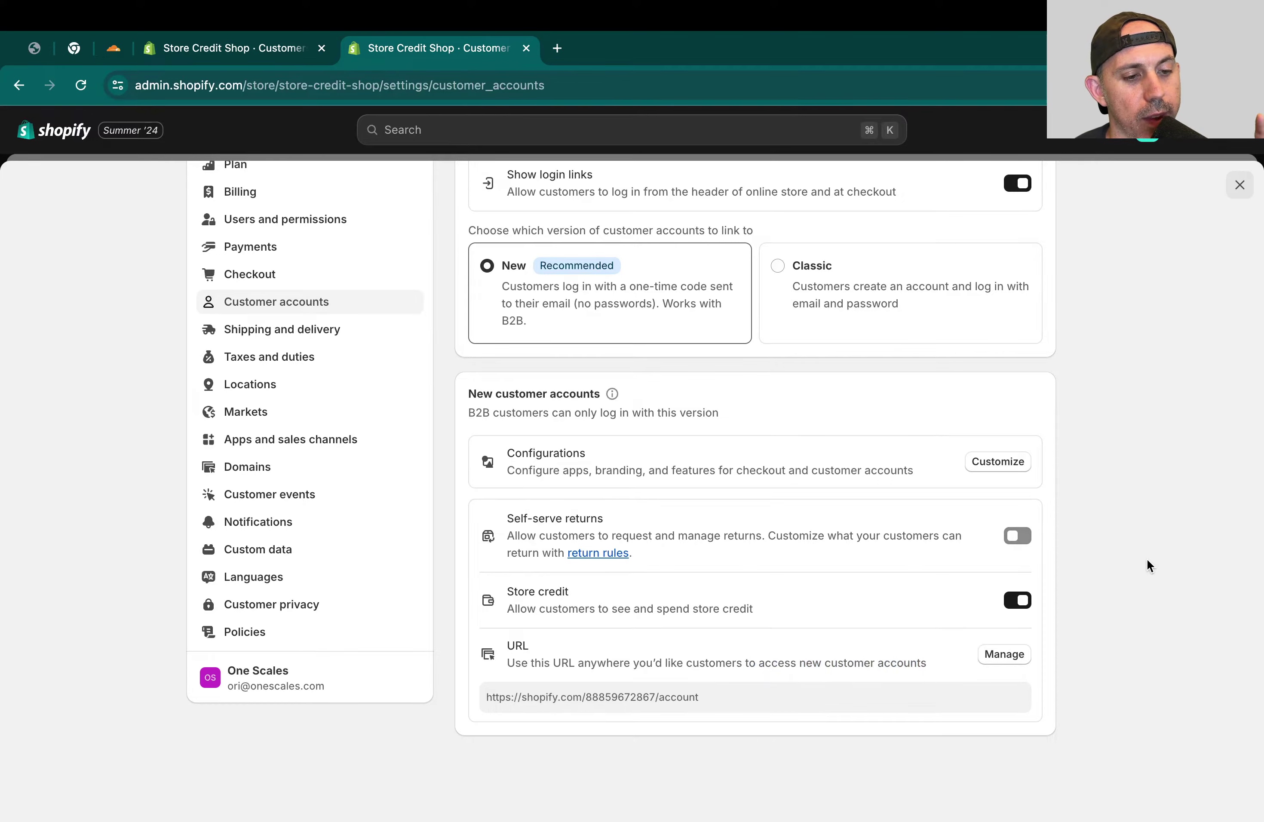
{"action": "scroll", "coordinate": [369, 264], "scroll_direction": "up", "scroll_amount": 3}
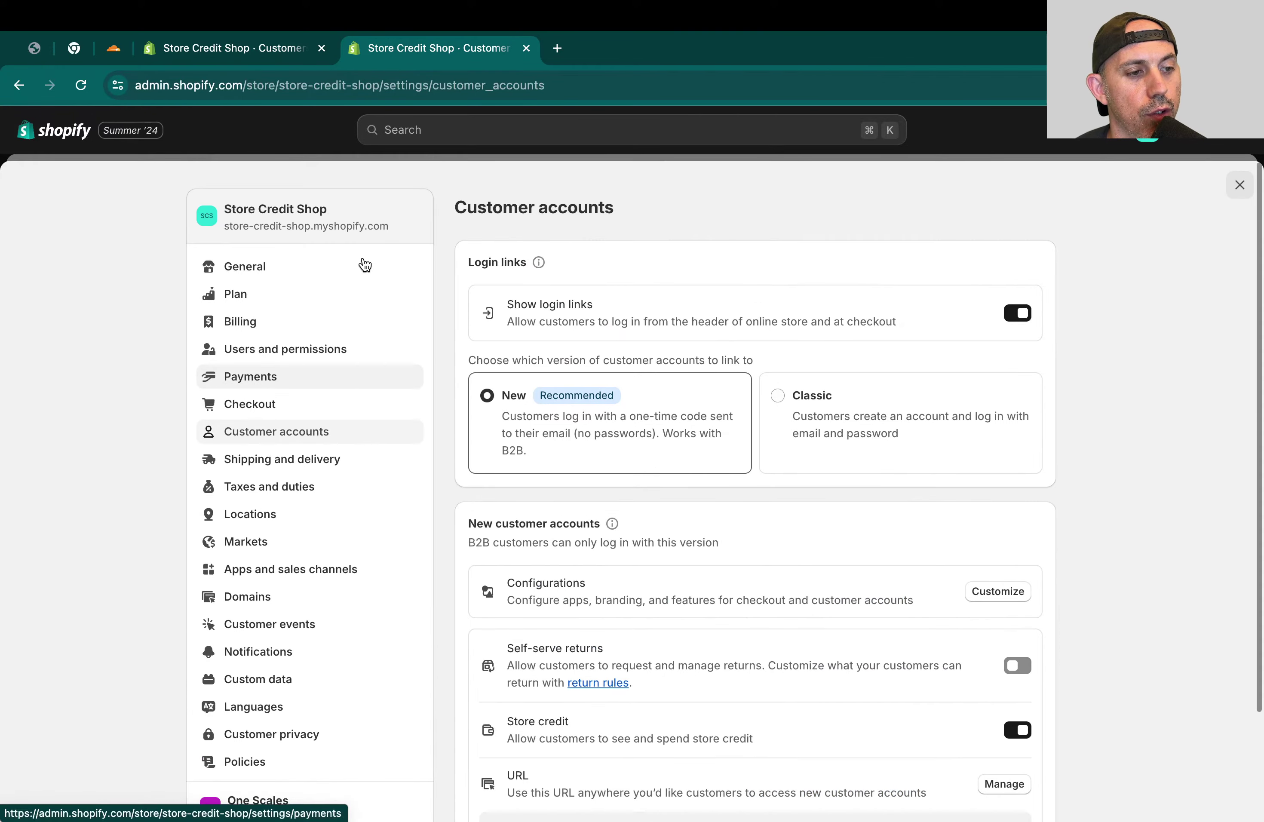
{"action": "left_click", "coordinate": [283, 156]}
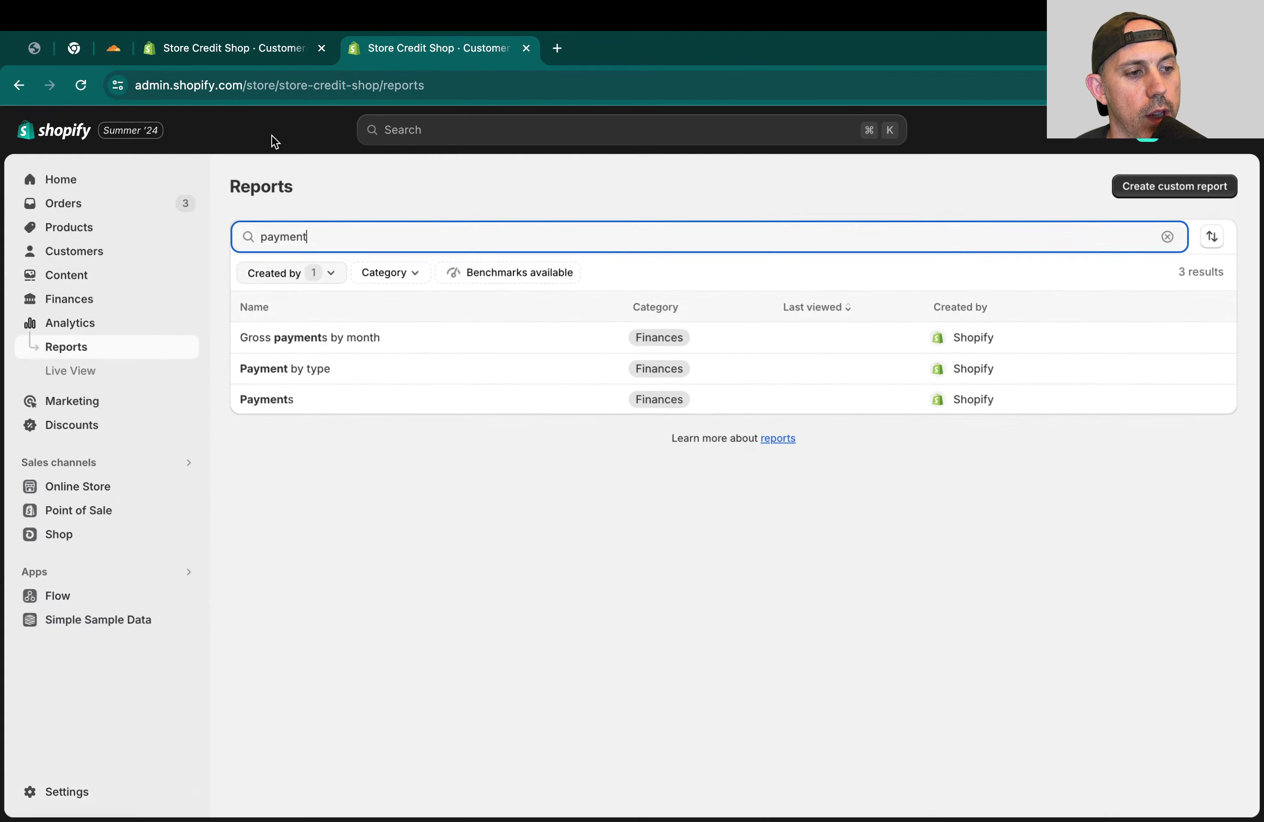
Step: Open the first listed customer's store credit transactions, view the expirable amounts and return to the customer's profile
{"action": "left_click", "coordinate": [122, 251]}
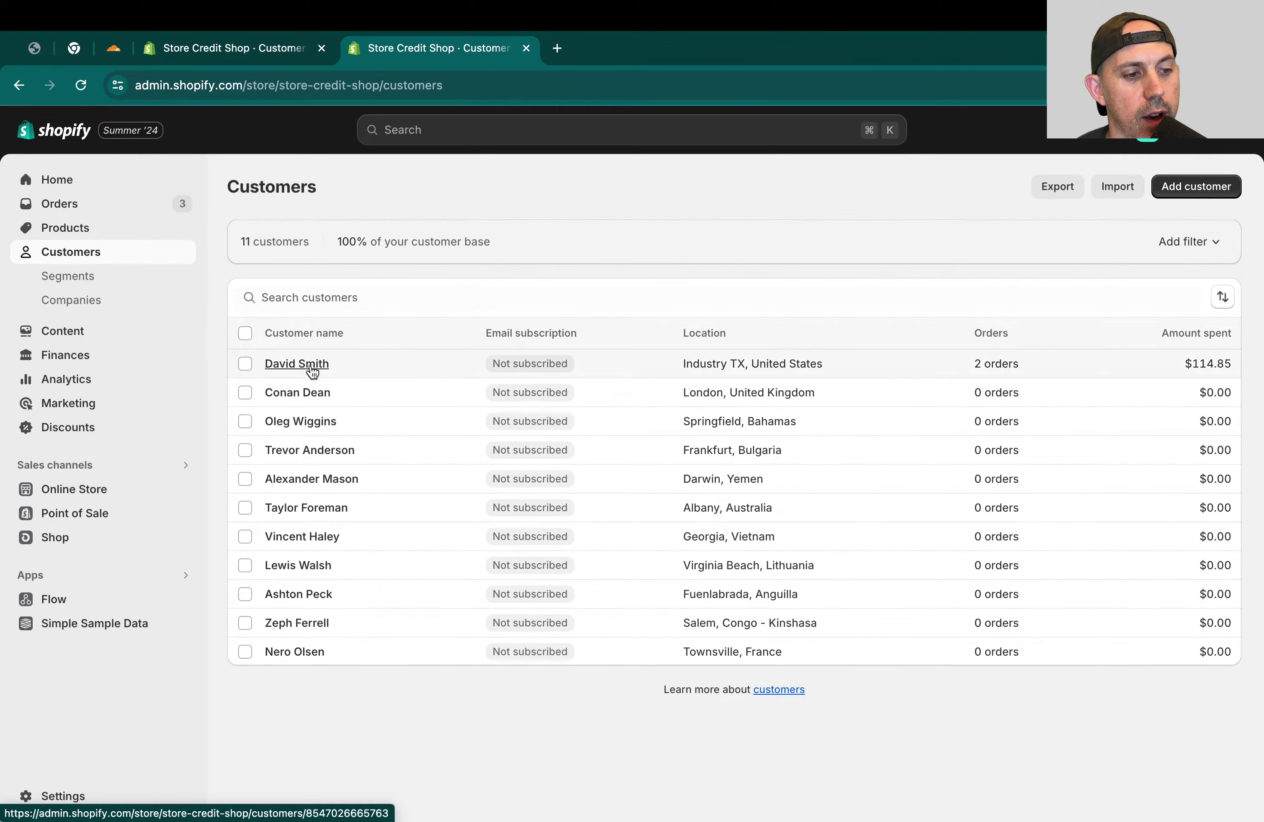
{"action": "left_click", "coordinate": [296, 364]}
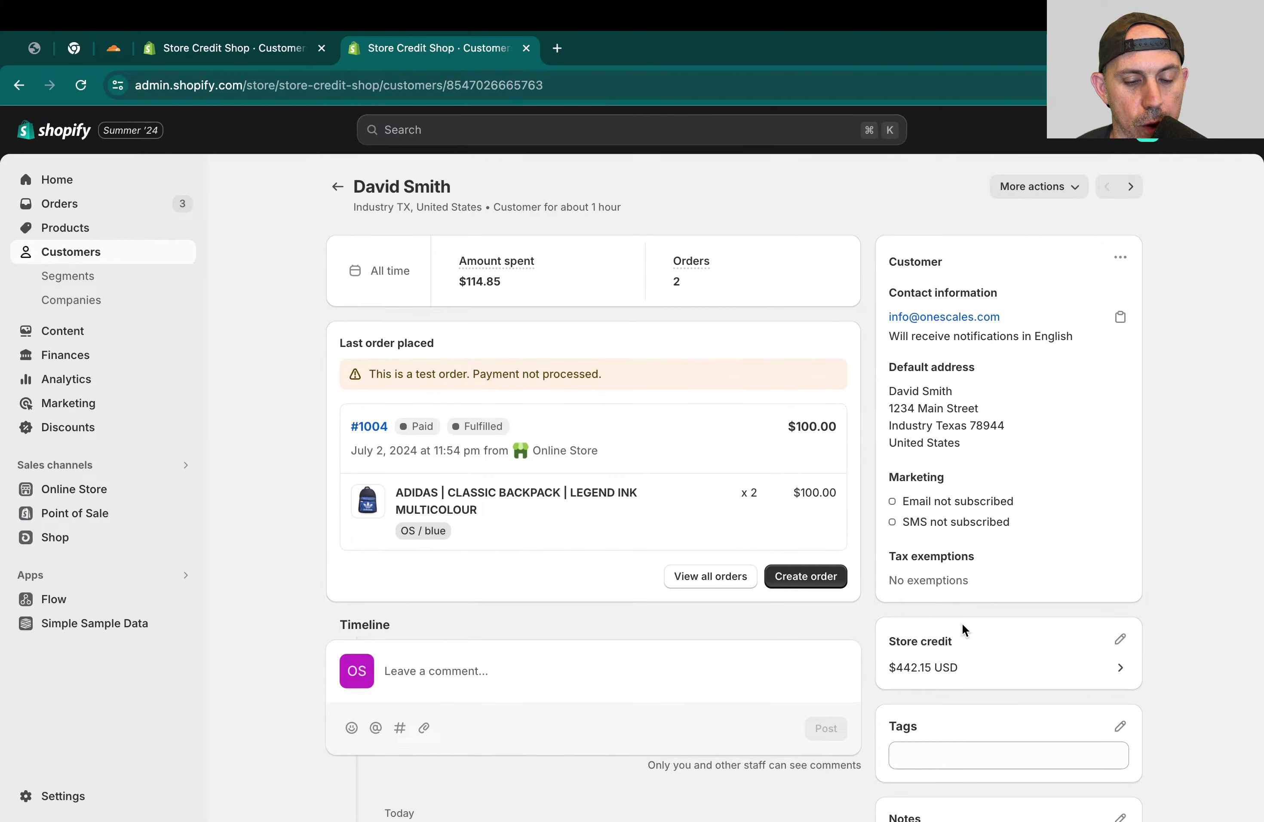
{"action": "left_click", "coordinate": [1118, 670]}
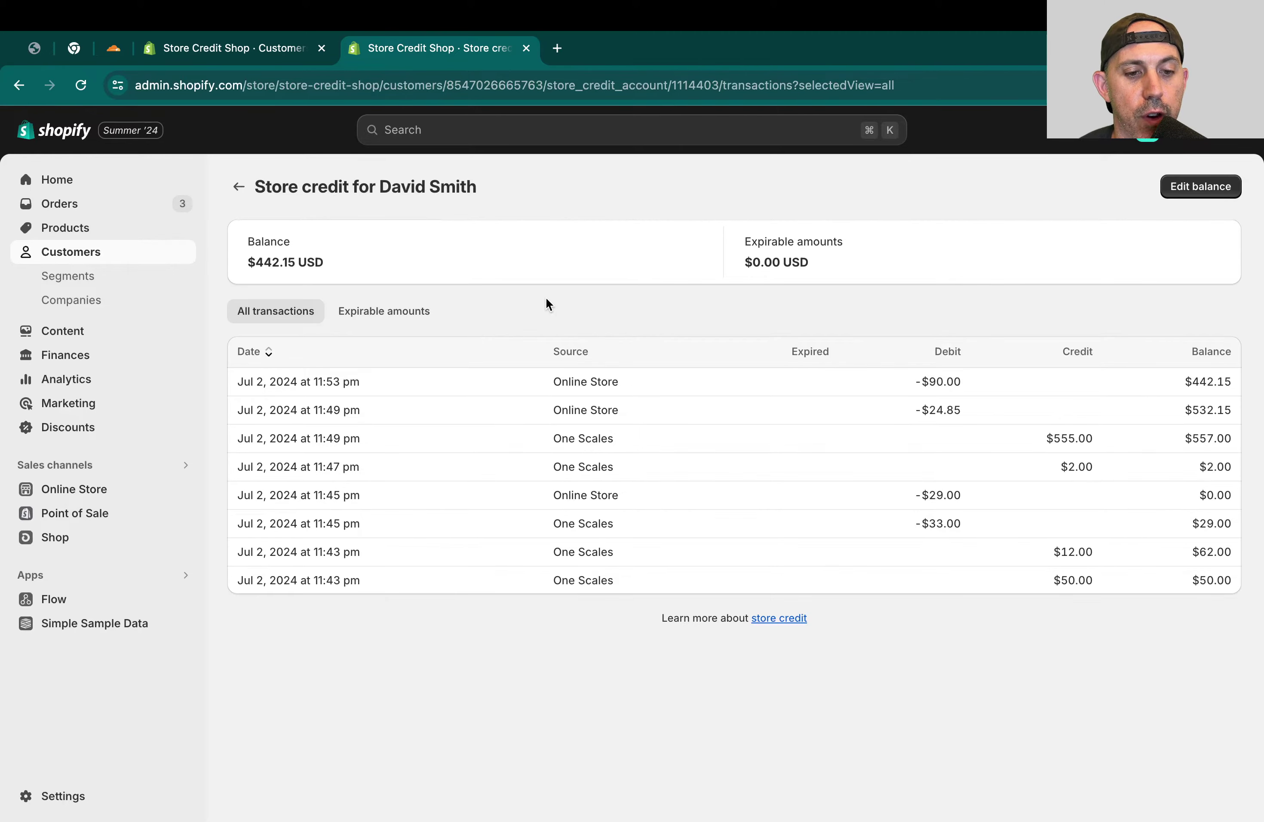
{"action": "left_click", "coordinate": [378, 314]}
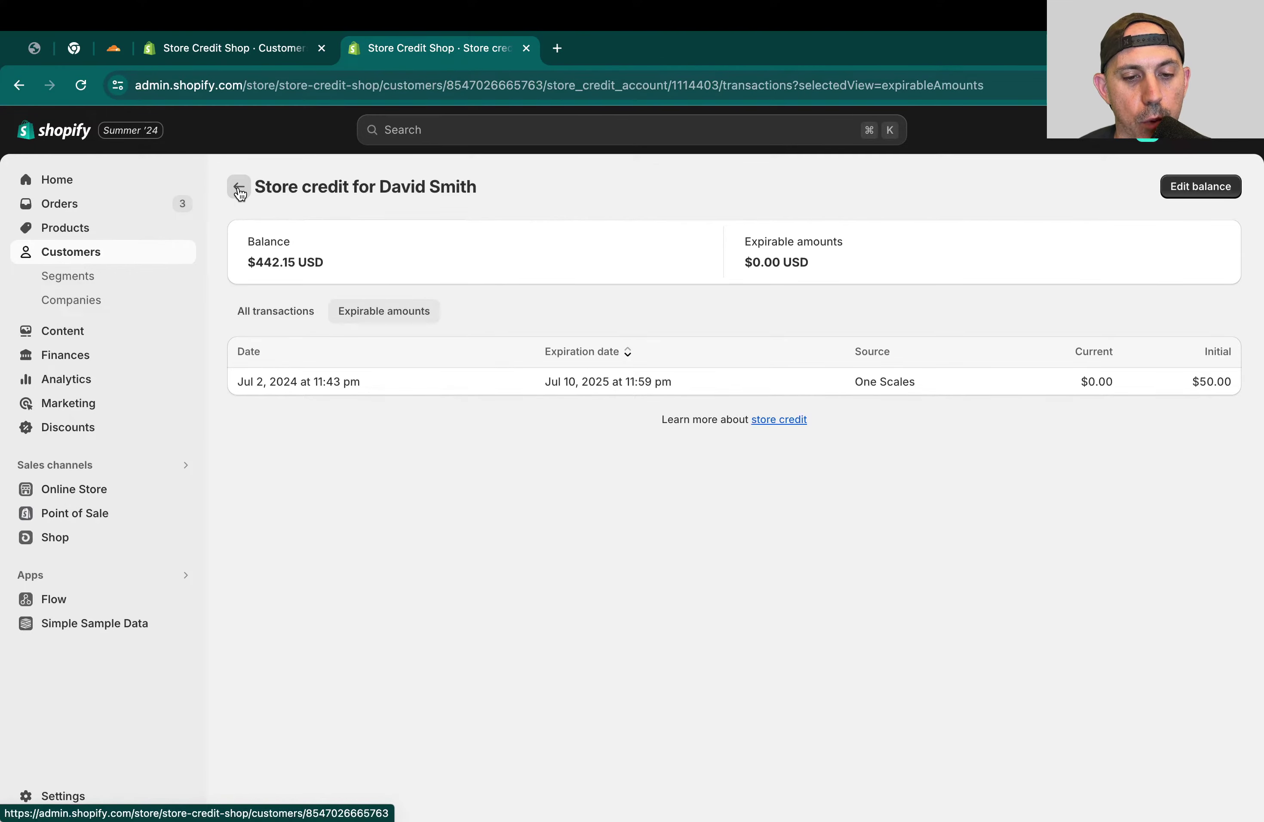
{"action": "left_click", "coordinate": [238, 188]}
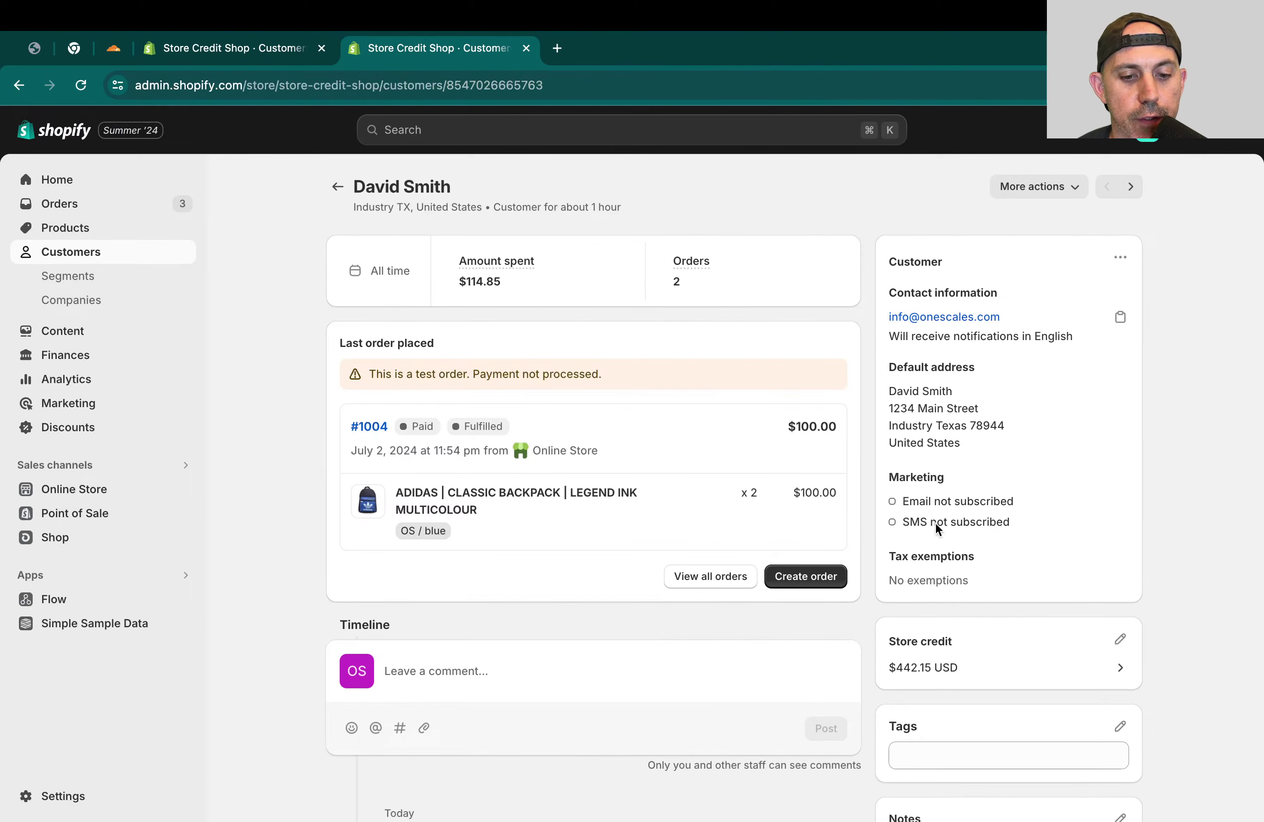
Step: Start a Credit adjustment on the customer's store credit balance with an amount of $45.00
{"action": "scroll", "coordinate": [1105, 641], "scroll_direction": "down", "scroll_amount": 2}
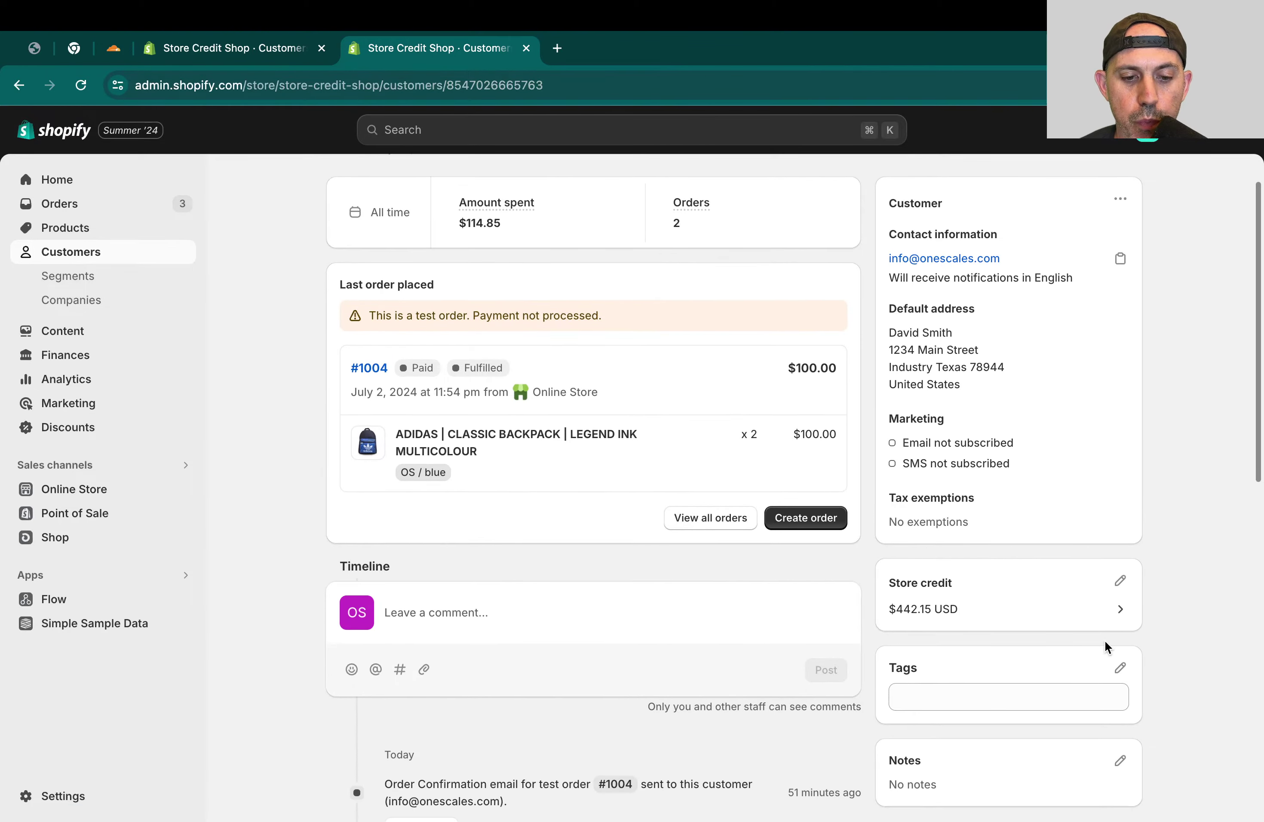
{"action": "left_click", "coordinate": [1118, 582]}
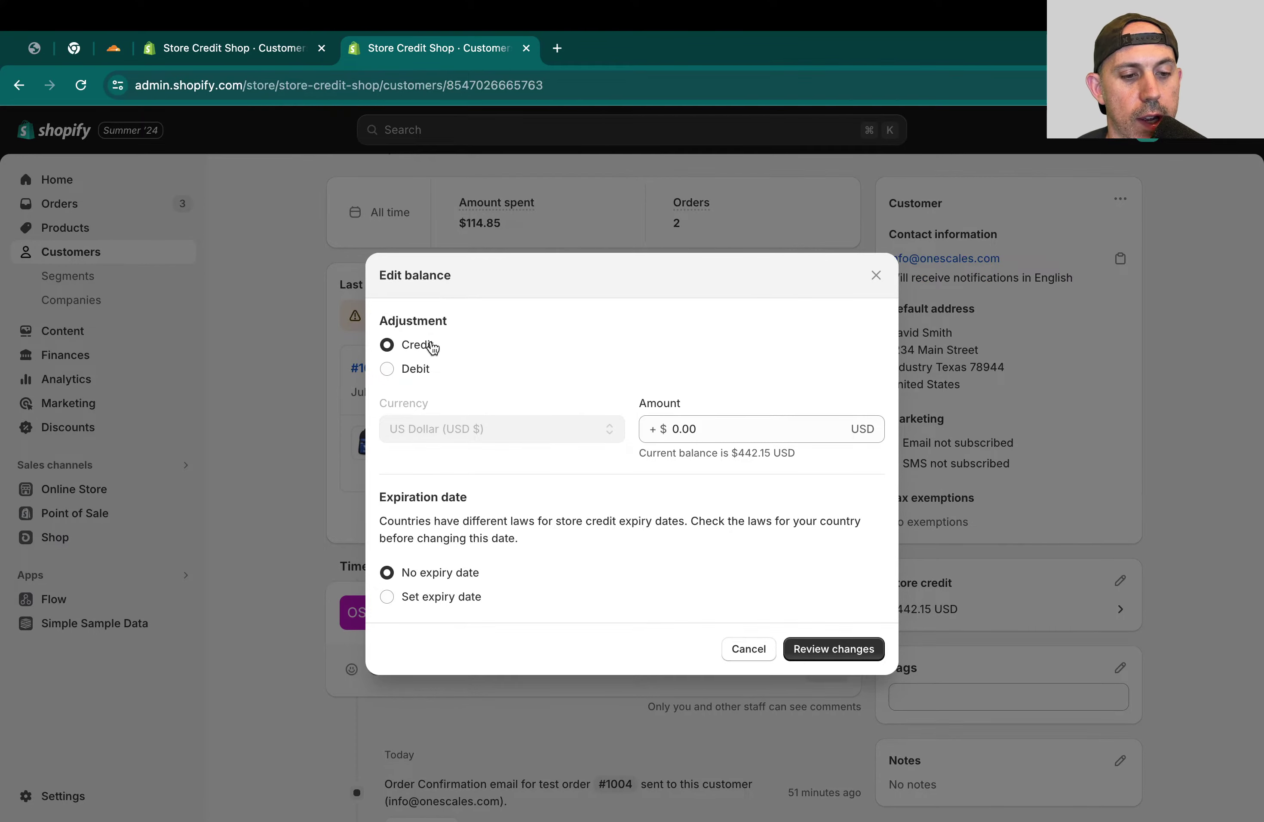
{"action": "left_click", "coordinate": [712, 431]}
{"action": "type", "text": "45"}
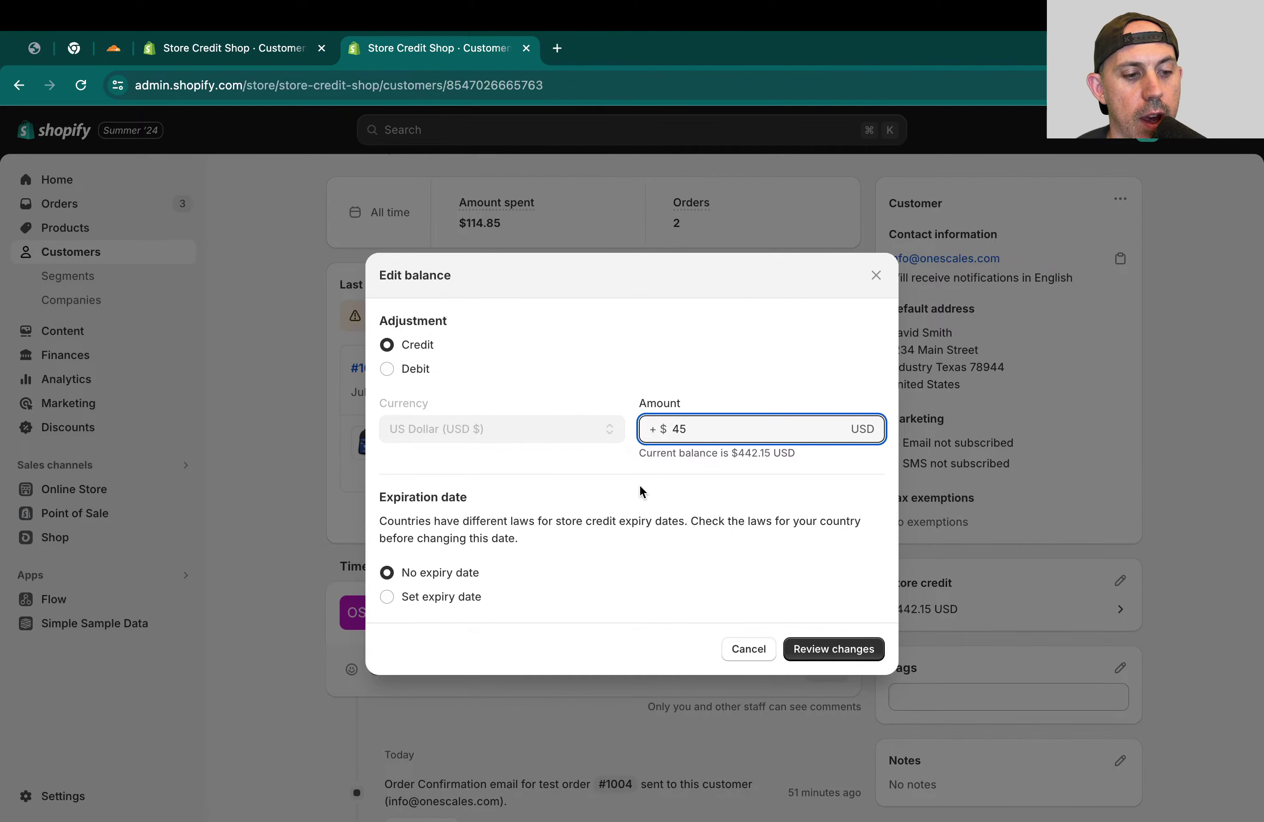
{"action": "left_click", "coordinate": [607, 503]}
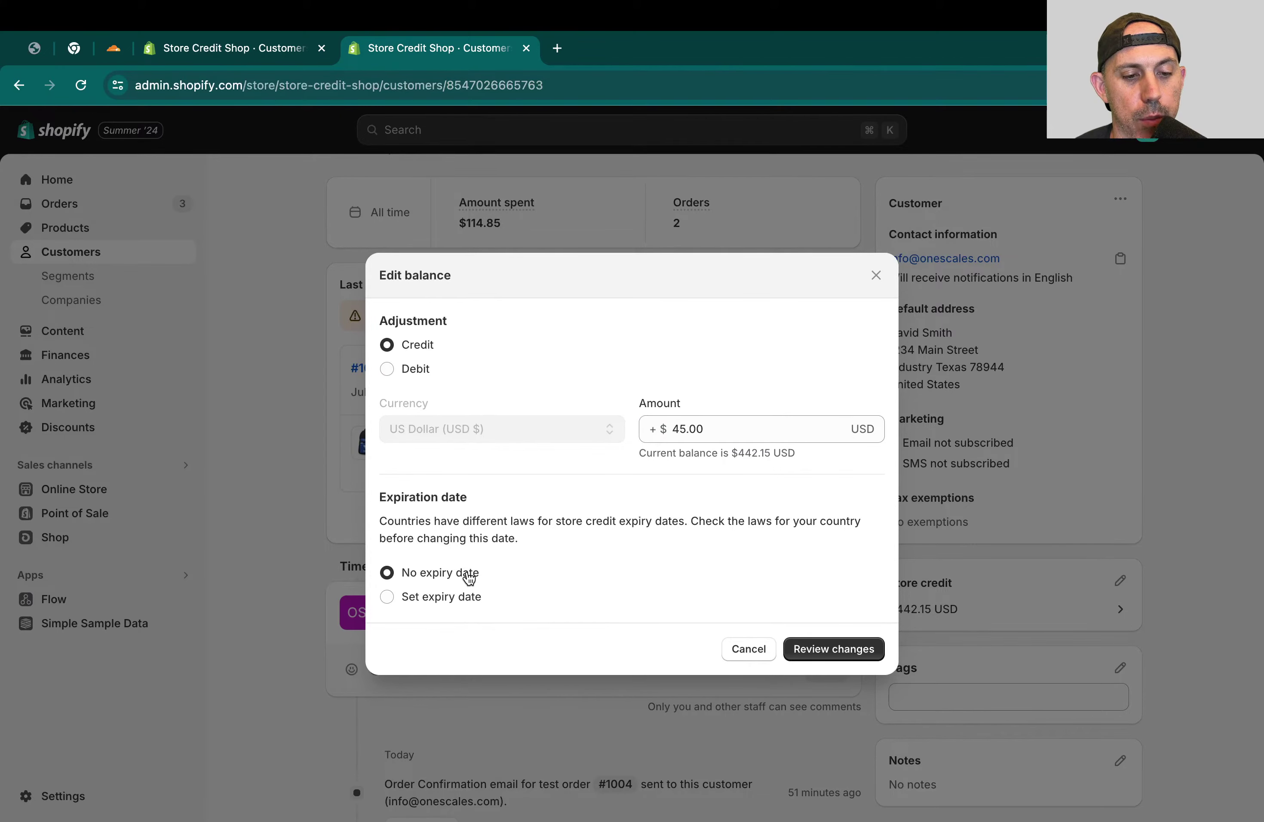
Step: Set the credit's expiry date to July 10, 2025 and proceed to the change summary
{"action": "left_click", "coordinate": [449, 598]}
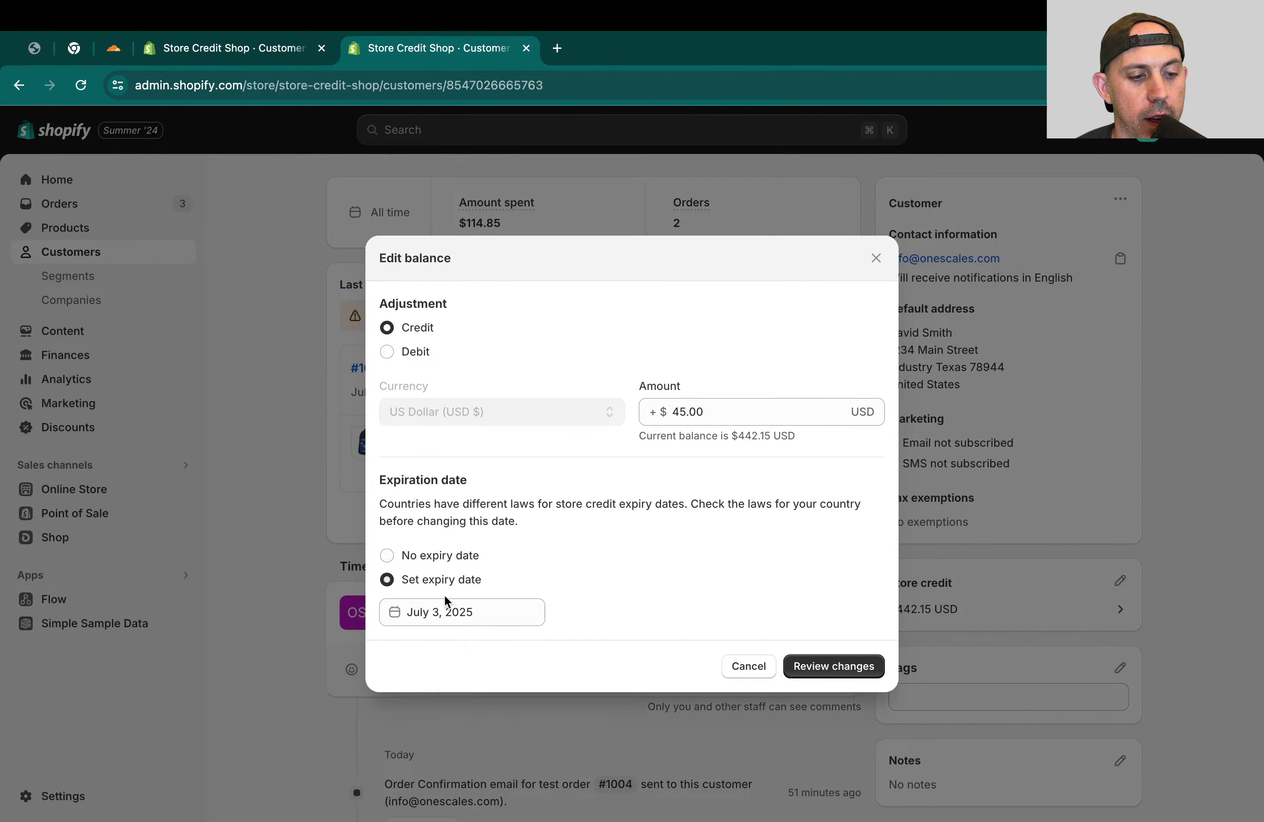
{"action": "left_click", "coordinate": [454, 614]}
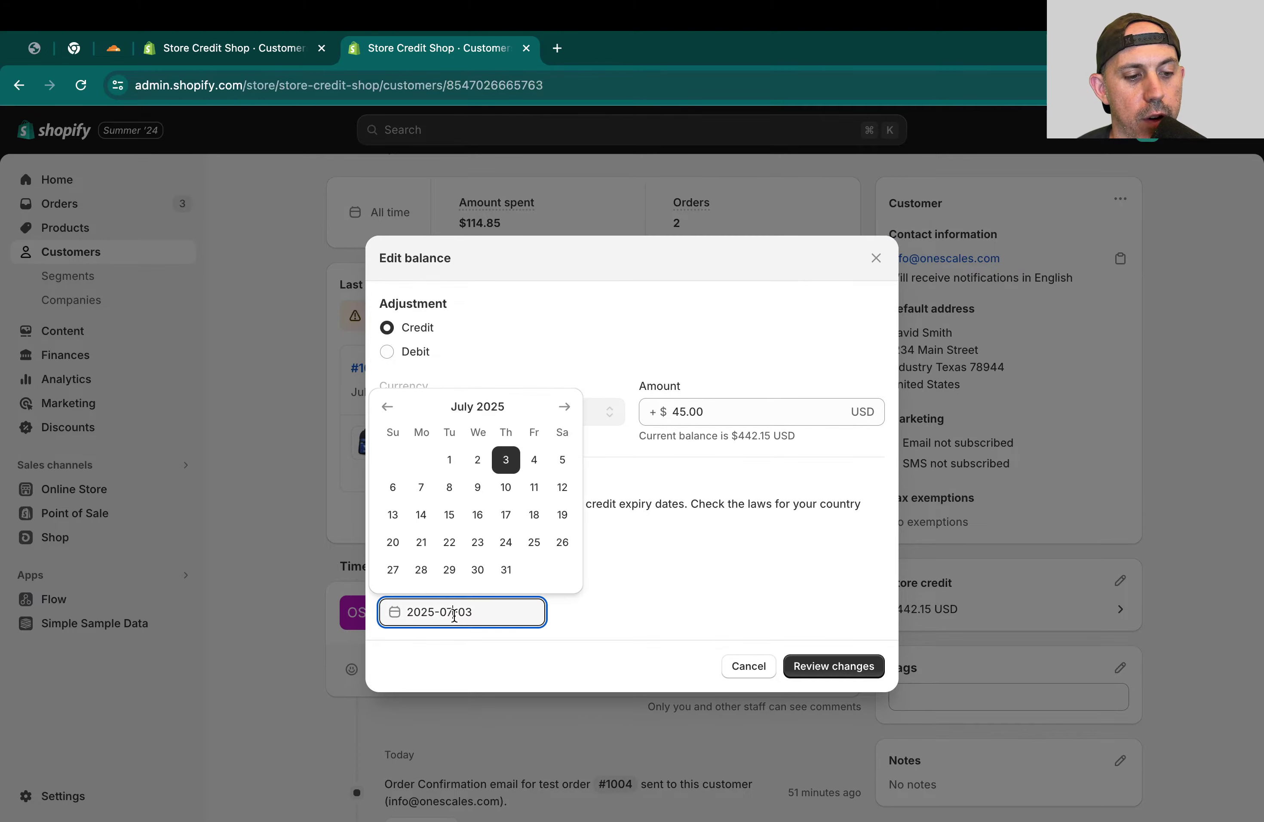
{"action": "left_click", "coordinate": [505, 486]}
{"action": "left_click", "coordinate": [833, 667]}
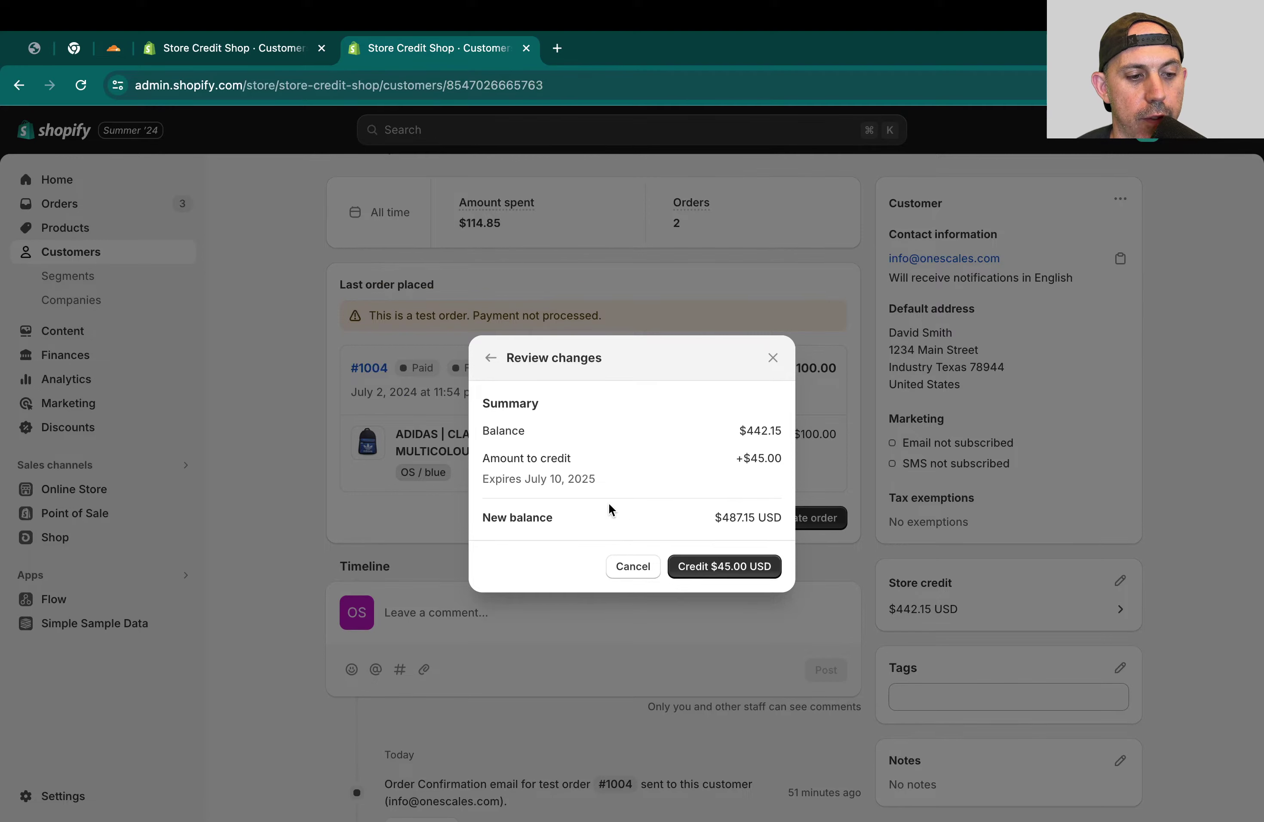
Step: Check the new balance in the summary and issue the $45.00 USD credit
{"action": "left_click_drag", "start_coordinate": [598, 522], "coordinate": [801, 524]}
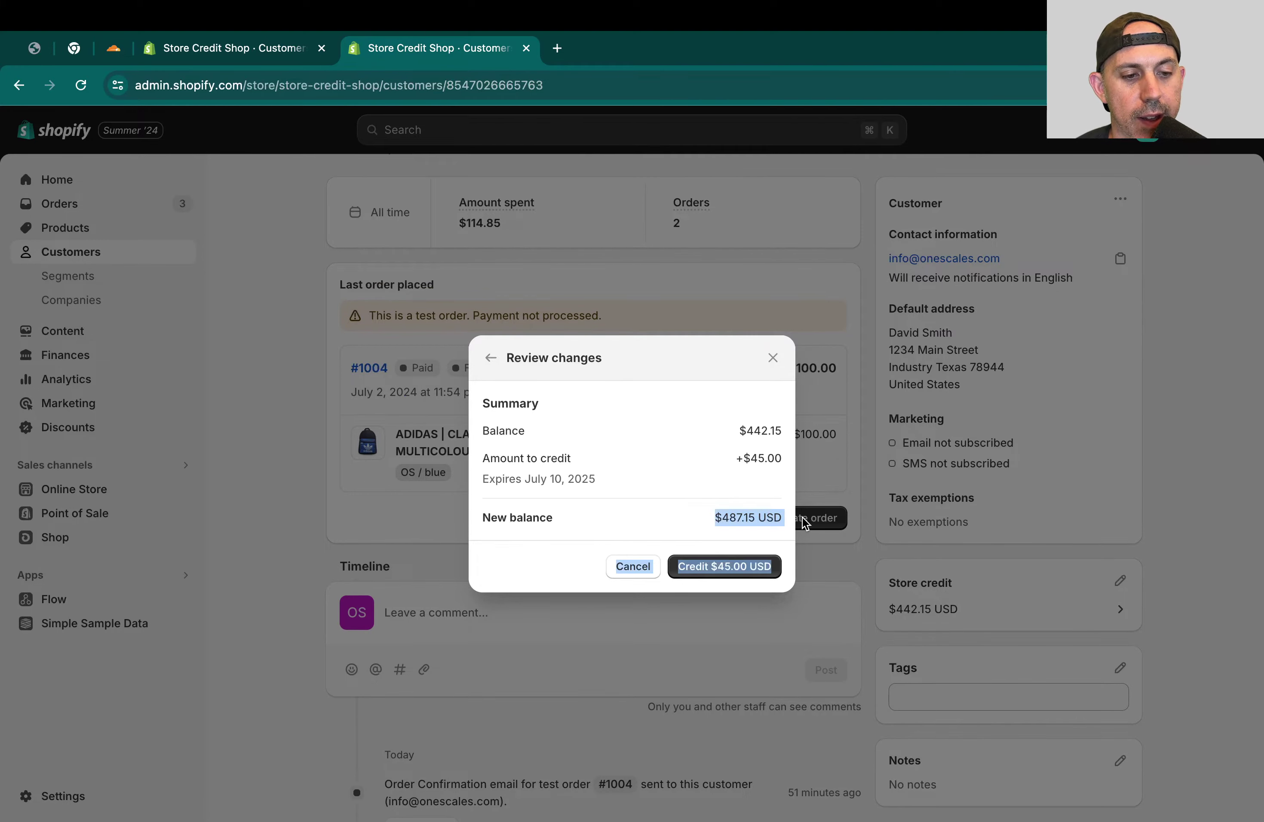
{"action": "left_click", "coordinate": [732, 517]}
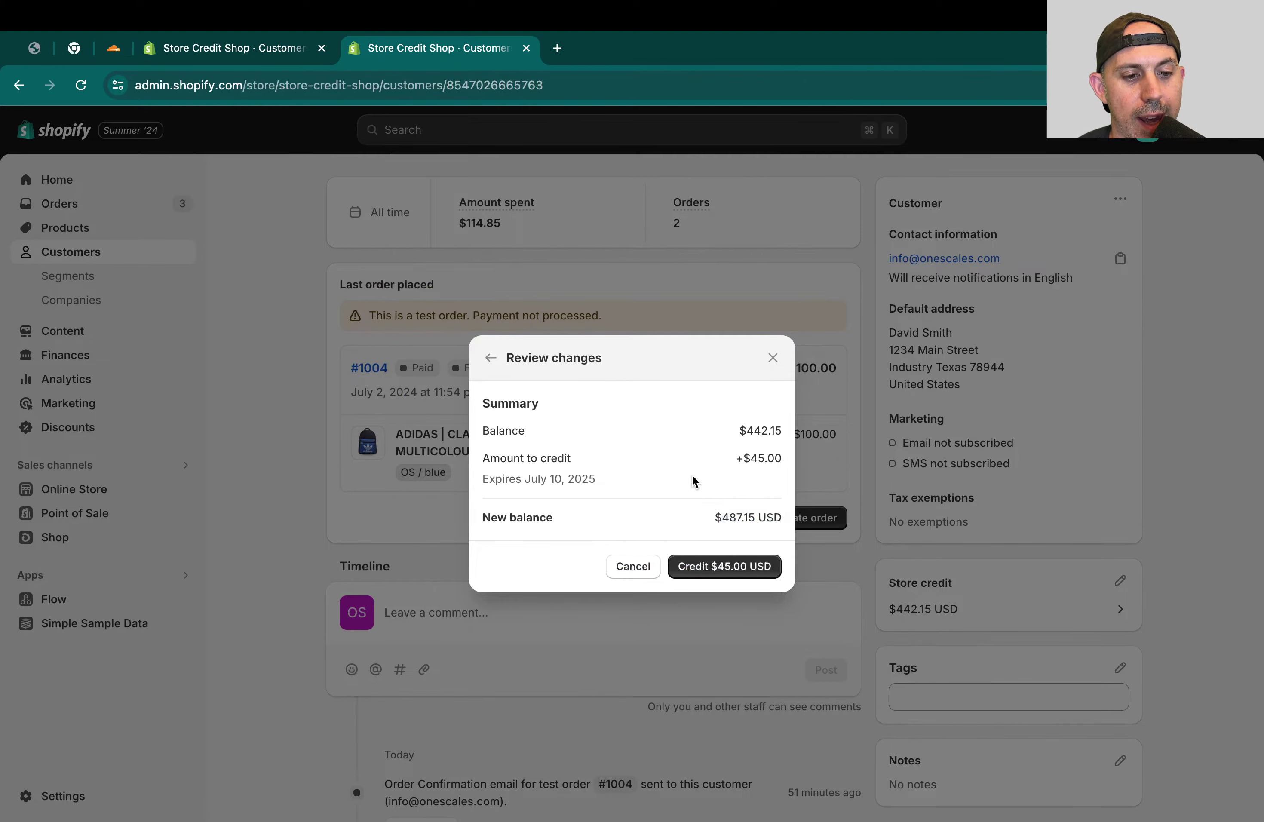
{"action": "left_click", "coordinate": [715, 568]}
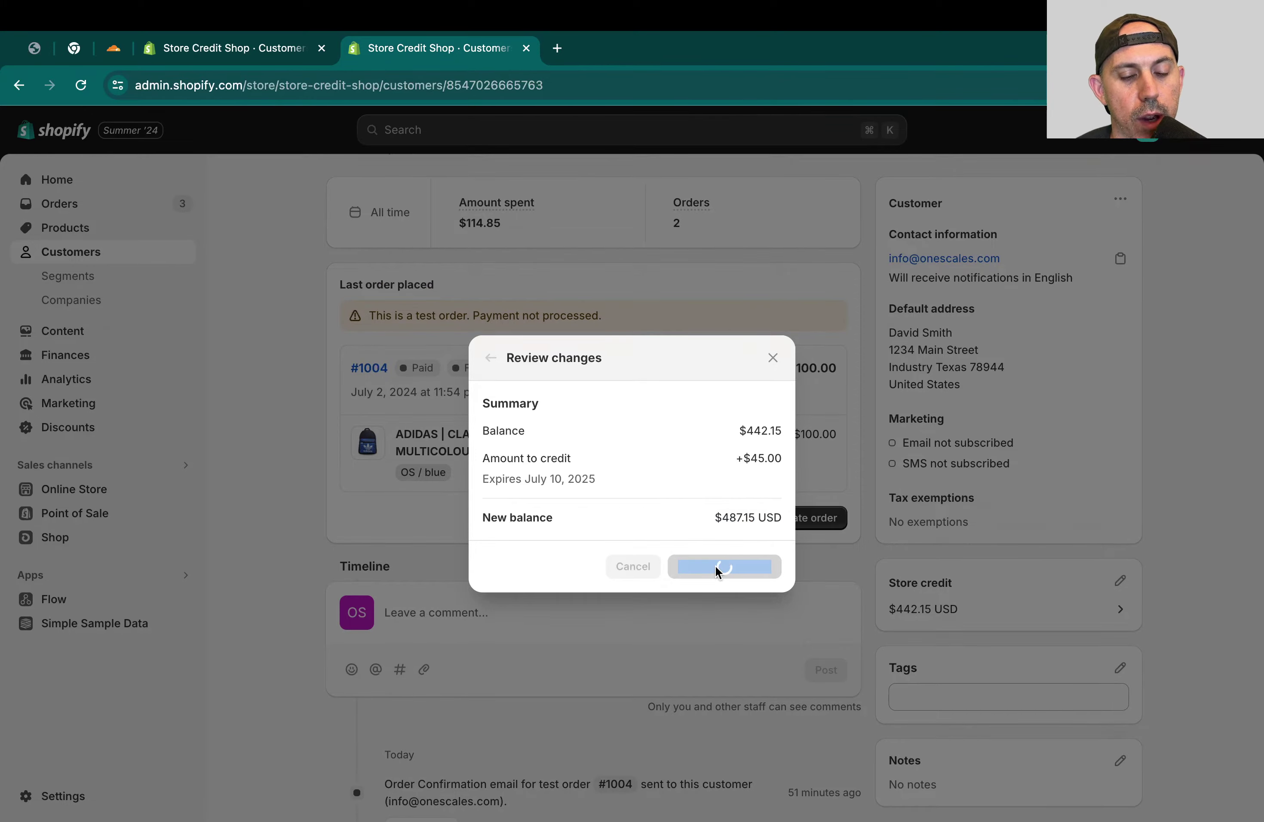
Step: Examine the store credit and order entries in the customer's timeline
{"action": "scroll", "coordinate": [714, 566], "scroll_direction": "down", "scroll_amount": 10}
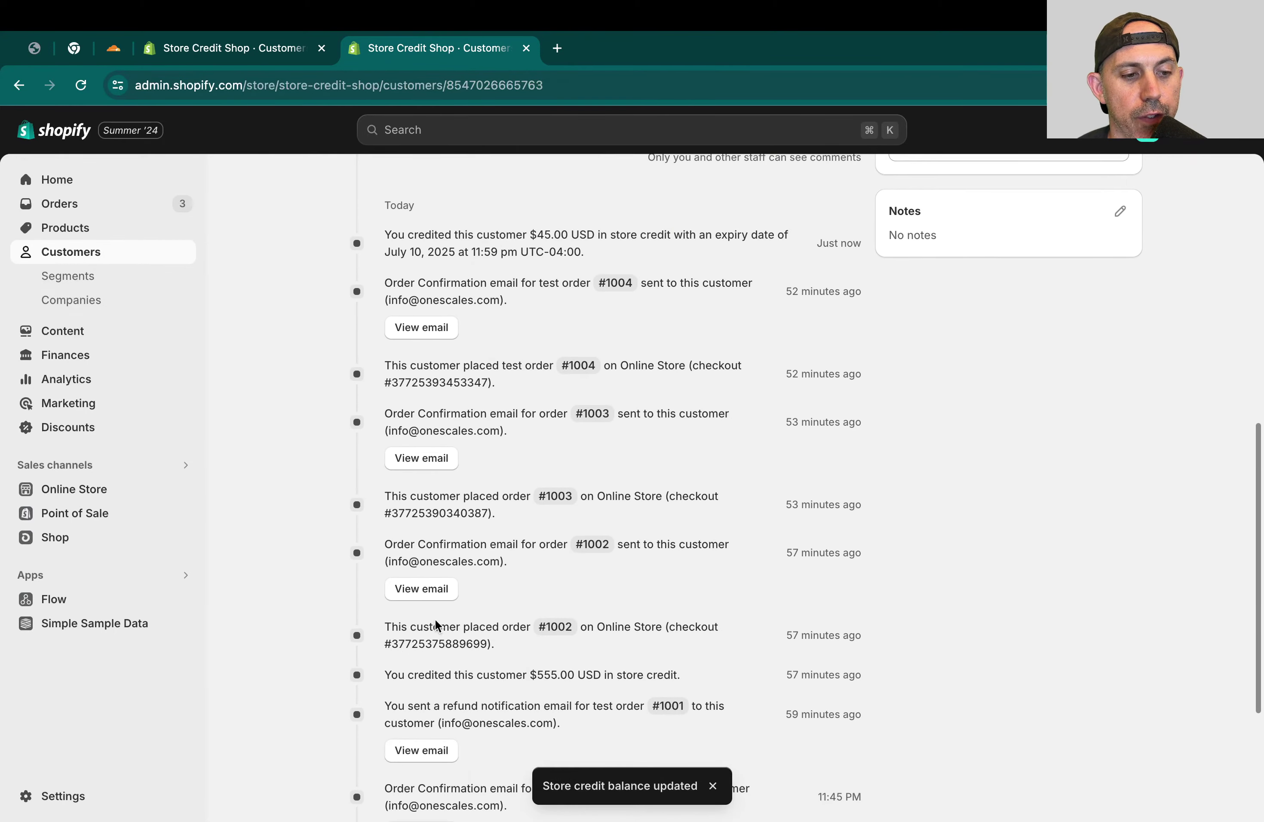
{"action": "scroll", "coordinate": [612, 383], "scroll_direction": "up", "scroll_amount": 2}
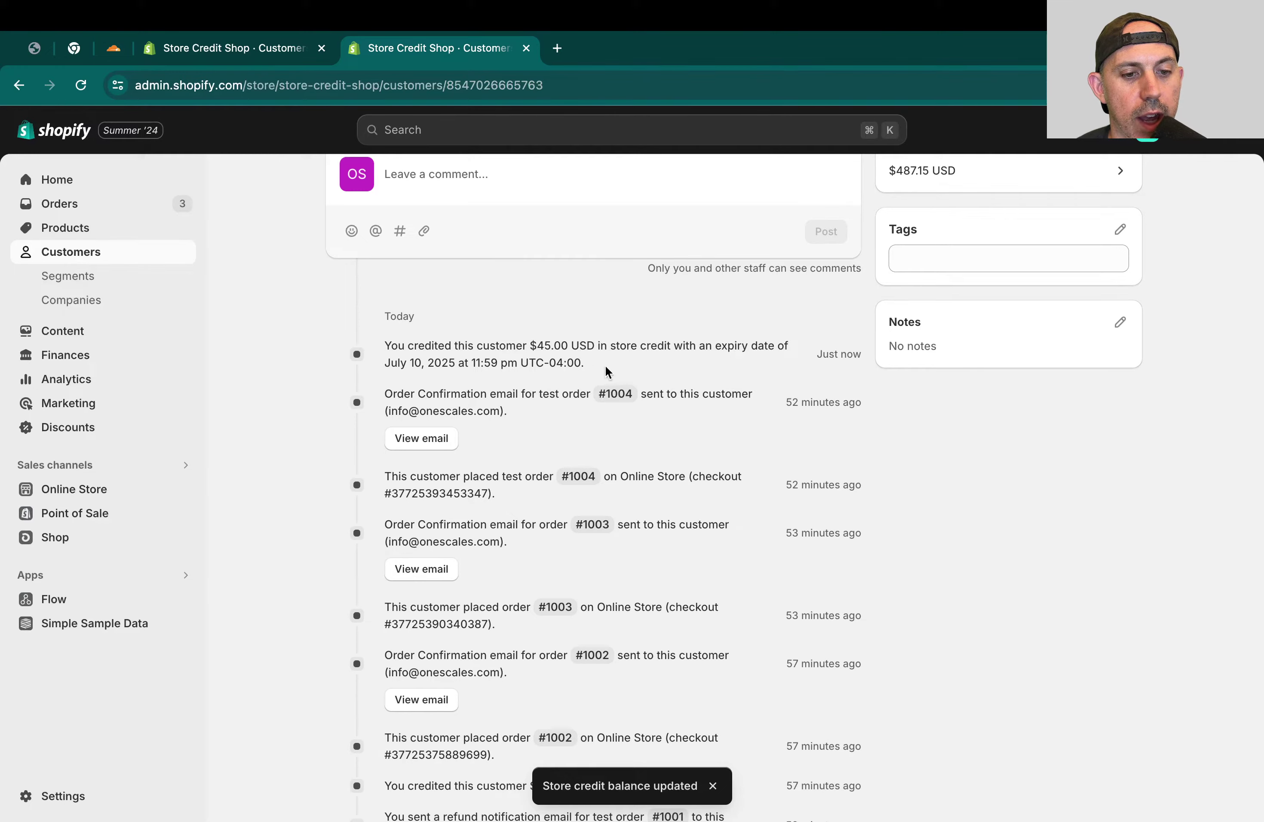
{"action": "left_click_drag", "start_coordinate": [303, 324], "coordinate": [692, 672]}
{"action": "left_click", "coordinate": [1062, 598]}
{"action": "scroll", "coordinate": [1066, 601], "scroll_direction": "up", "scroll_amount": 6}
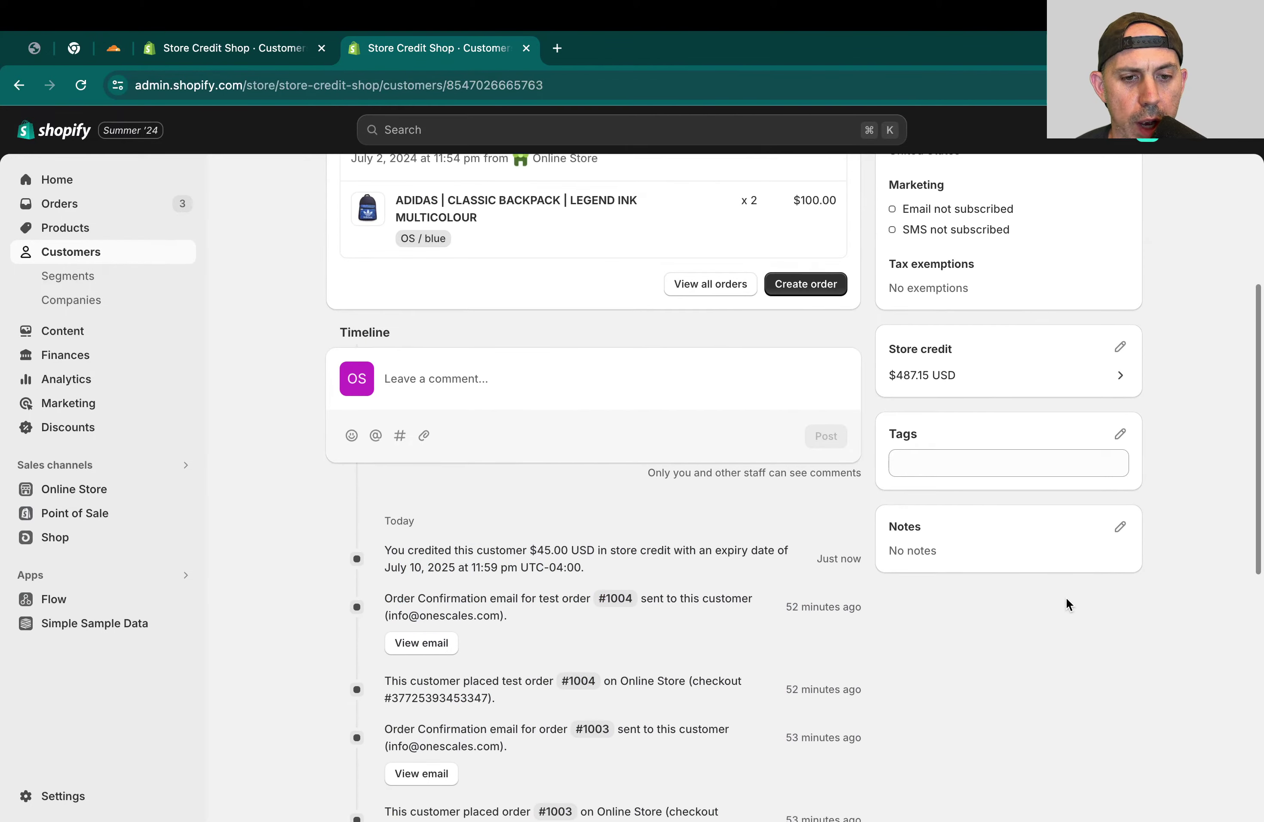
Step: View the Debit adjustment option for the customer's store credit balance and cancel without applying a change
{"action": "left_click", "coordinate": [1120, 460]}
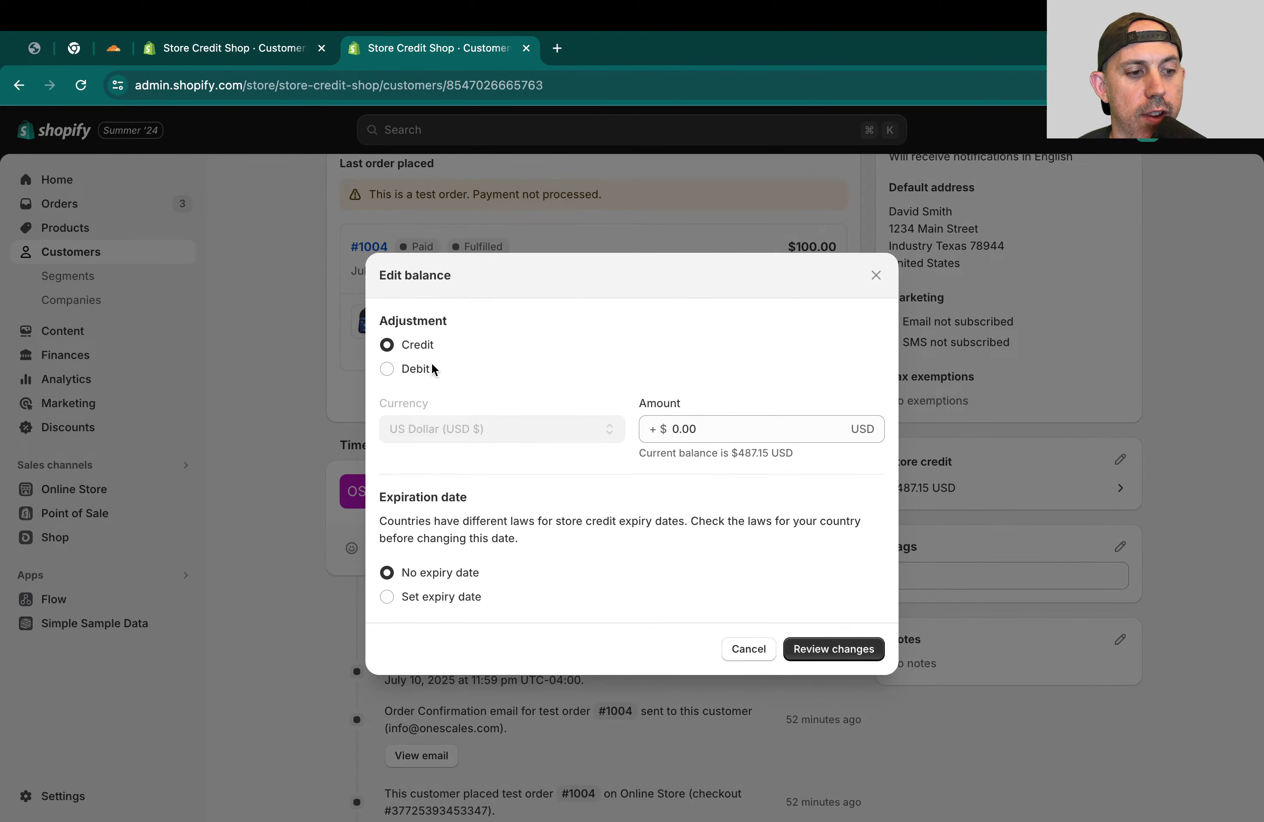
{"action": "left_click", "coordinate": [392, 367]}
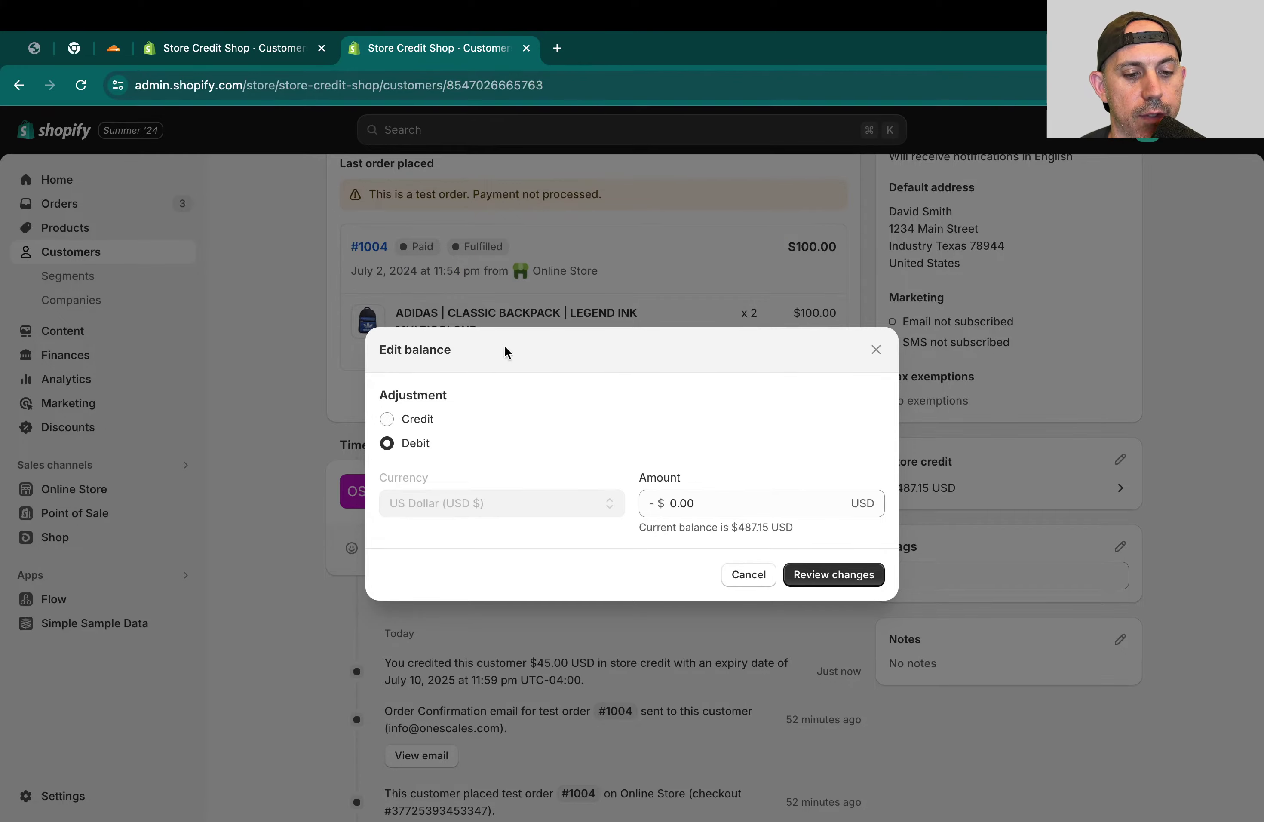
{"action": "left_click", "coordinate": [701, 502]}
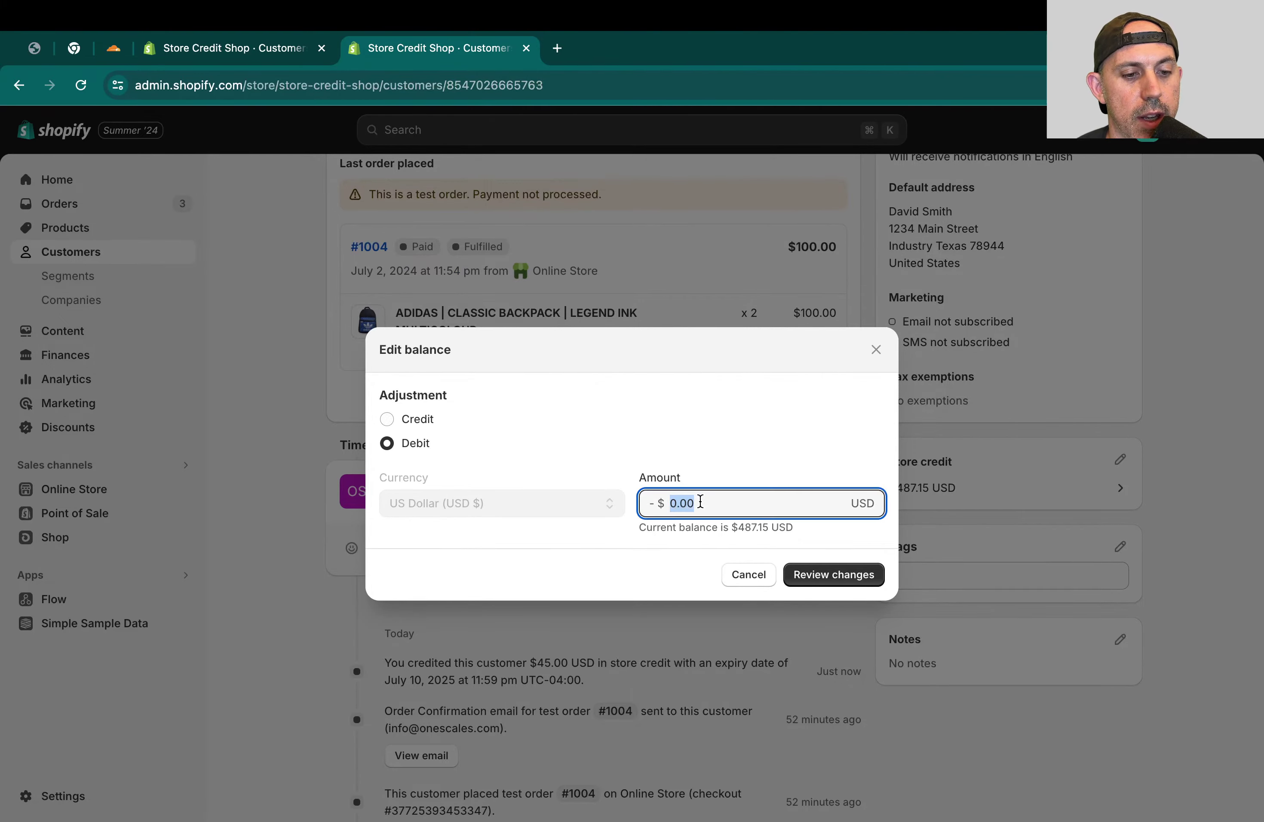
{"action": "key", "text": "ctrl+Up"}
{"action": "left_click", "coordinate": [639, 102]}
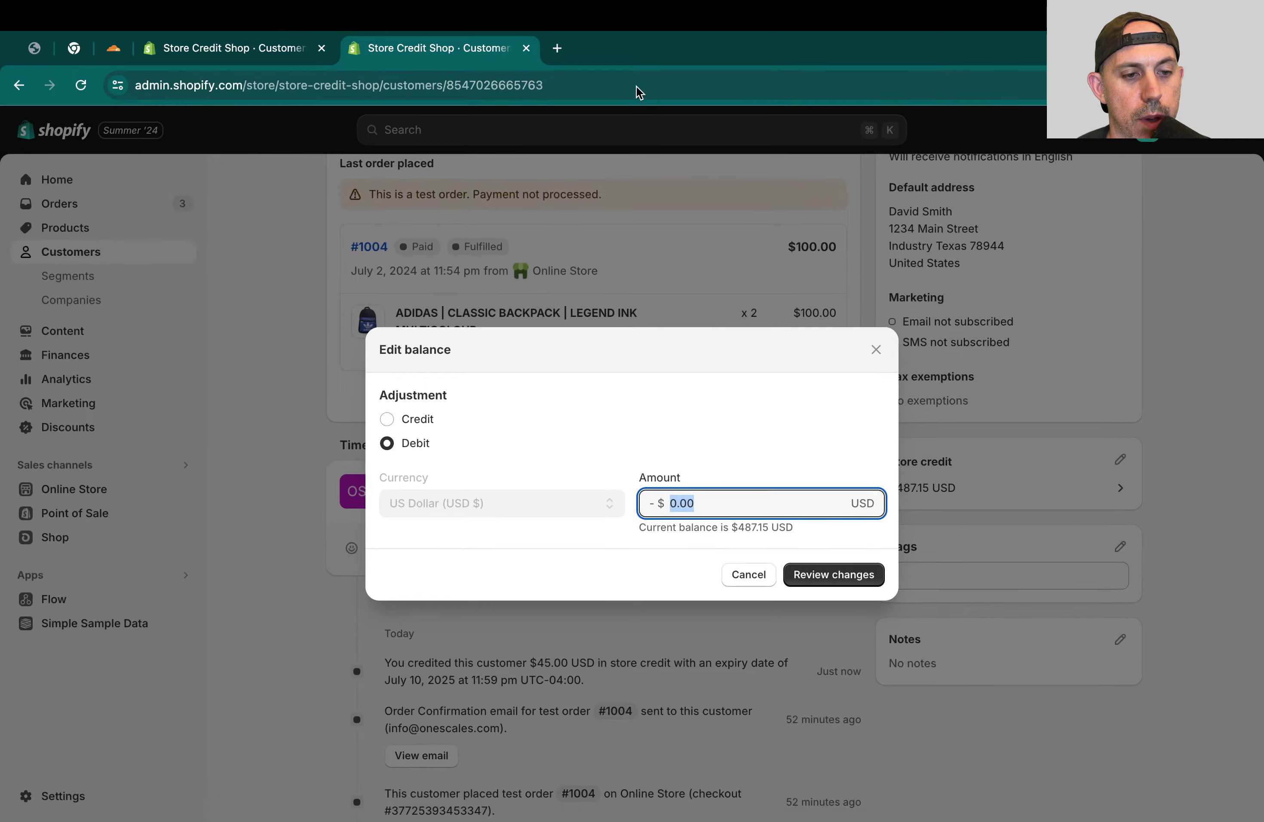
{"action": "left_click", "coordinate": [750, 569]}
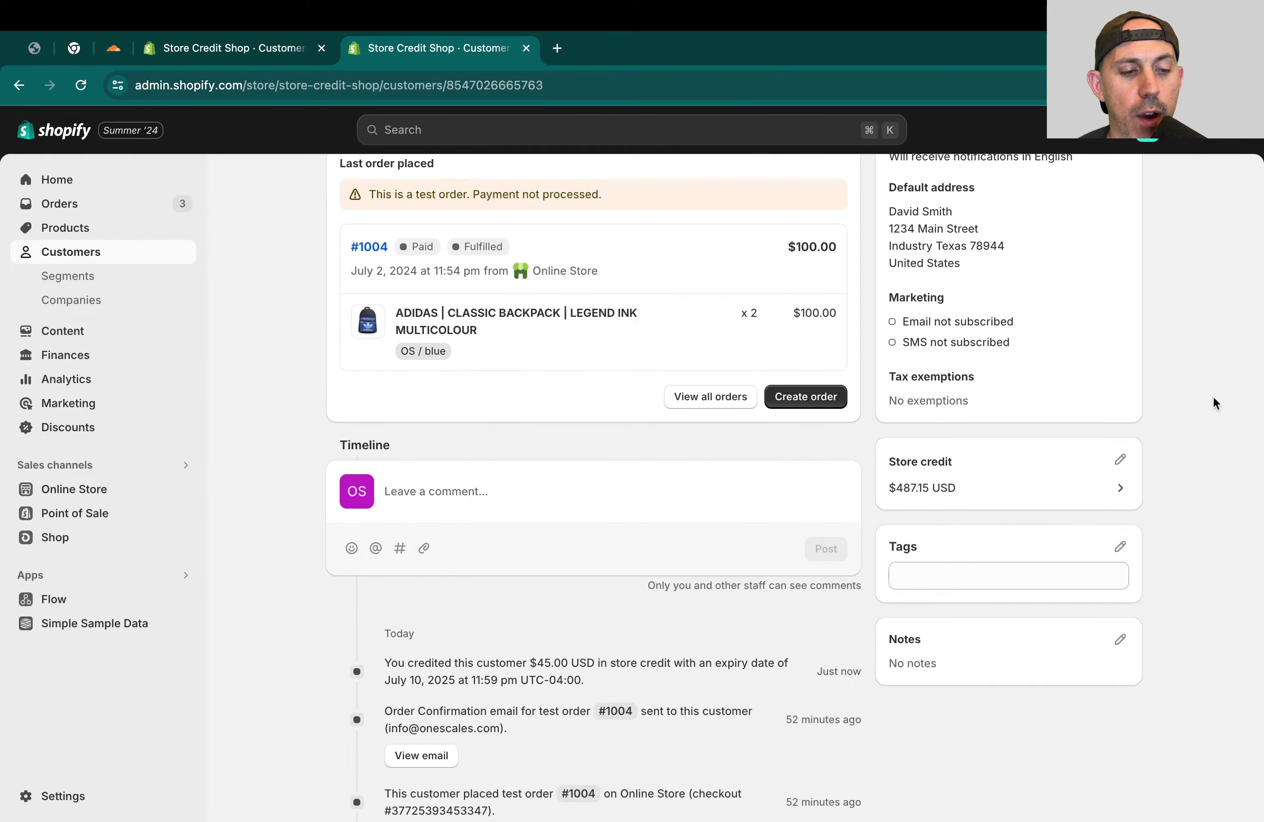
Step: Switch to the storefront, open the shopping cart and proceed to checkout
{"action": "scroll", "coordinate": [1026, 442], "scroll_direction": "up", "scroll_amount": 3}
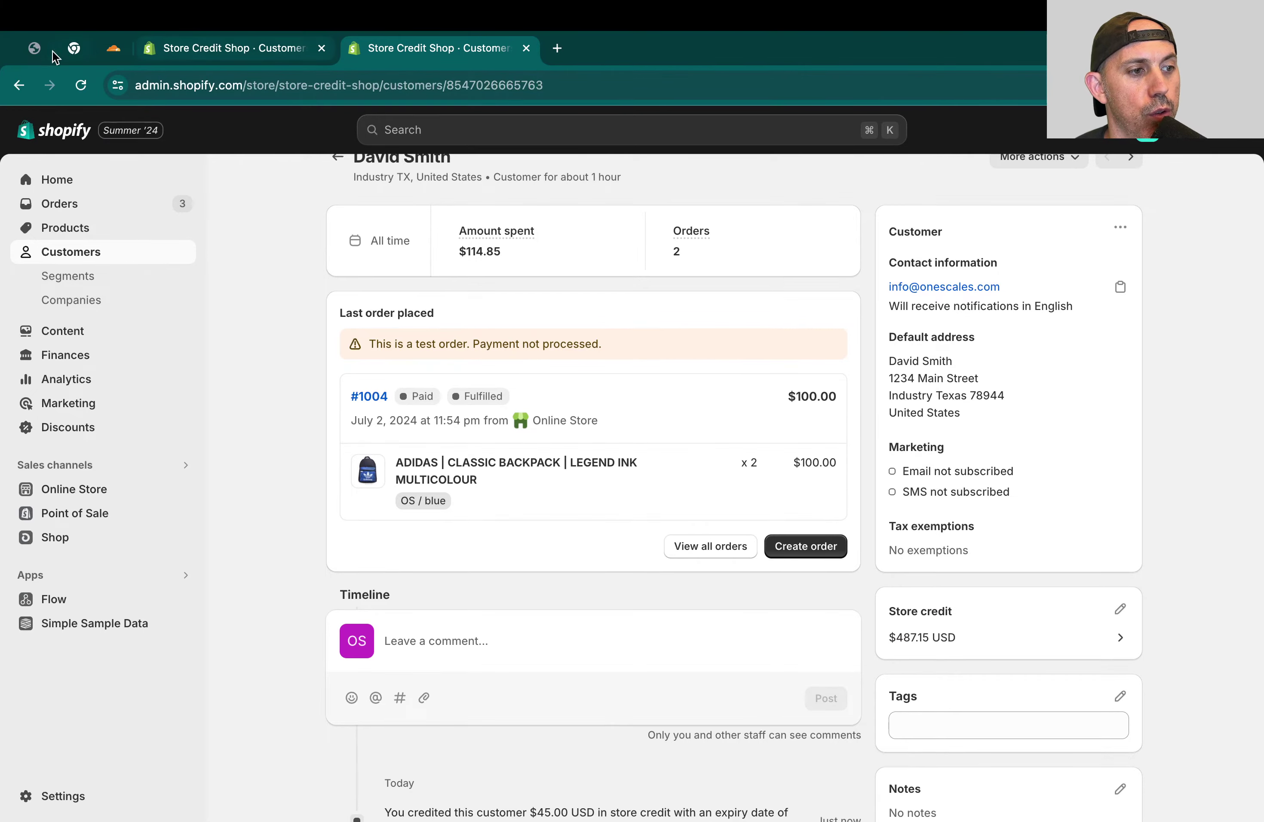
{"action": "left_click", "coordinate": [34, 49]}
{"action": "left_click", "coordinate": [1089, 174]}
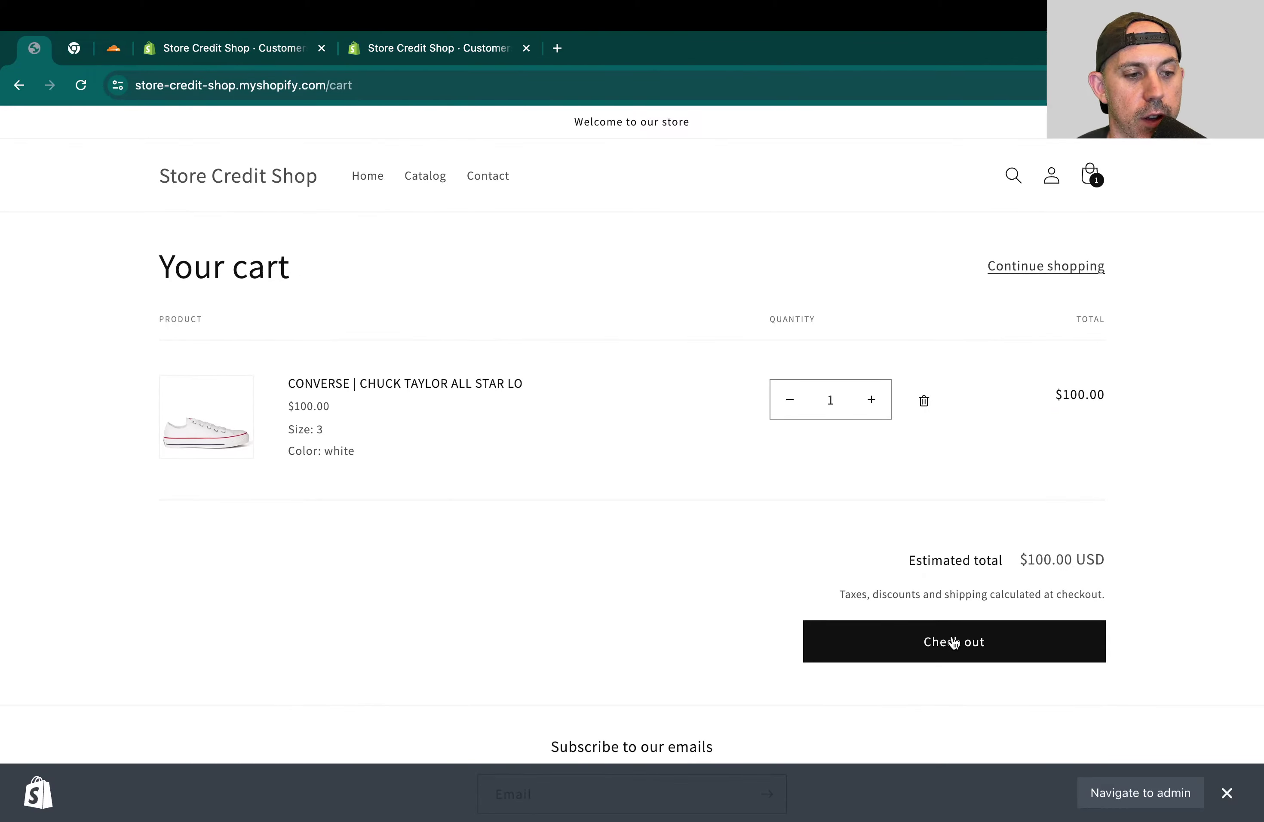
{"action": "left_click", "coordinate": [953, 643]}
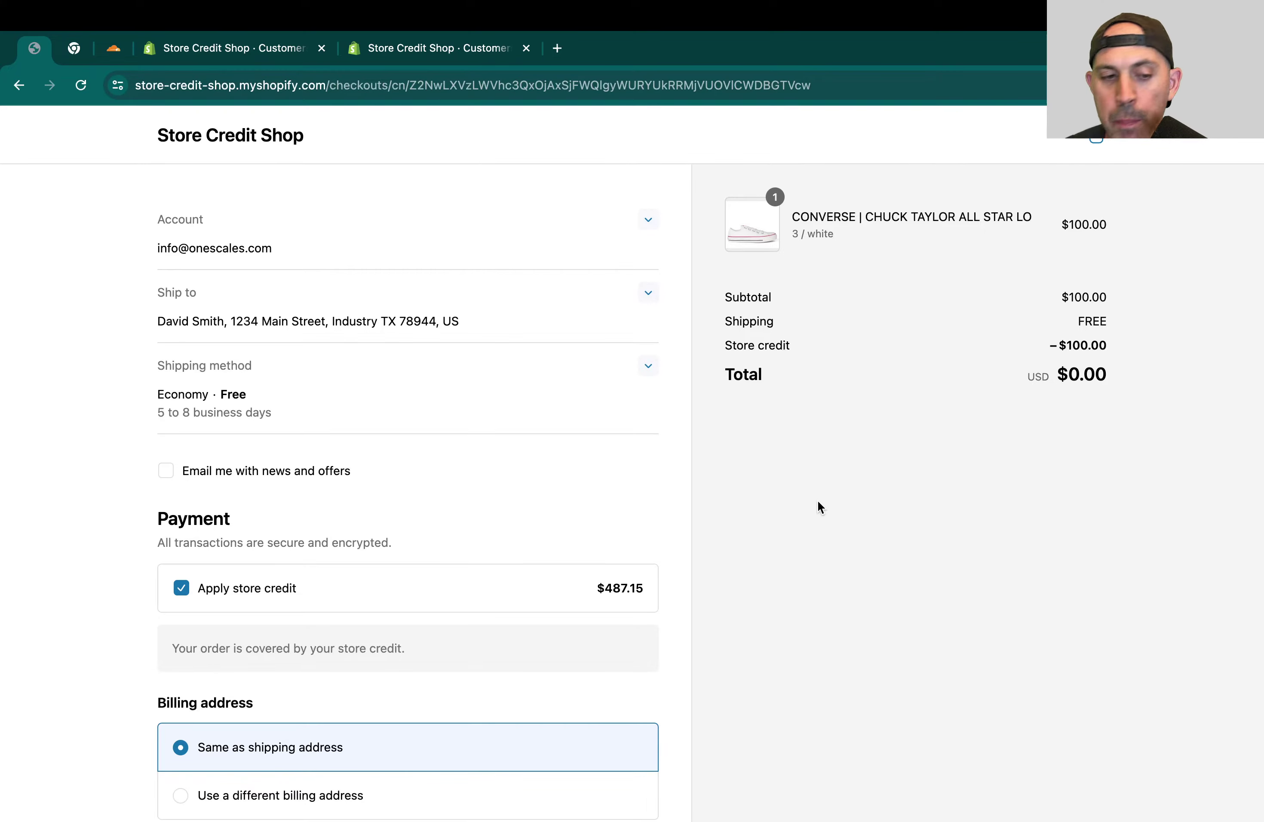
Step: Remove the store credit from the checkout payment and choose Credit card as the payment method
{"action": "scroll", "coordinate": [711, 522], "scroll_direction": "down", "scroll_amount": 3}
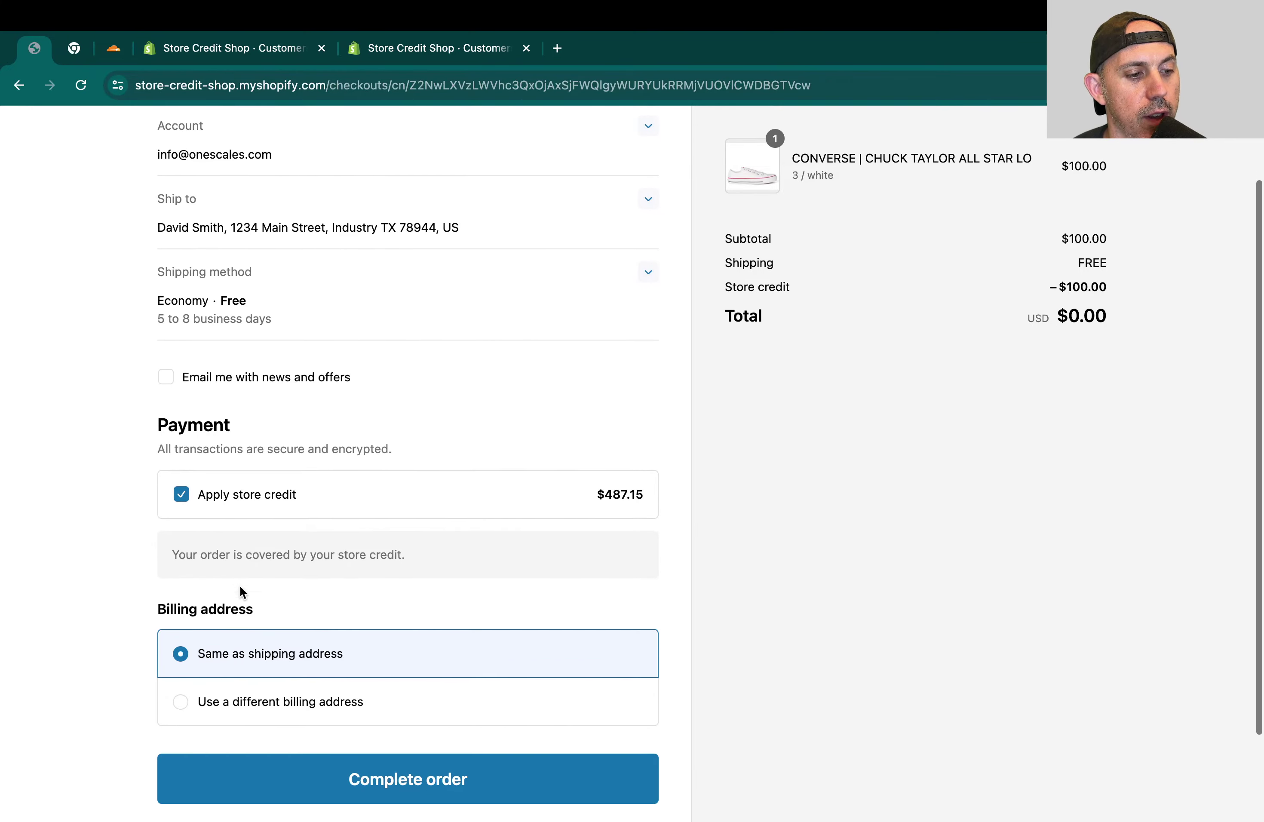
{"action": "scroll", "coordinate": [240, 592], "scroll_direction": "down", "scroll_amount": 3}
{"action": "left_click", "coordinate": [181, 414]}
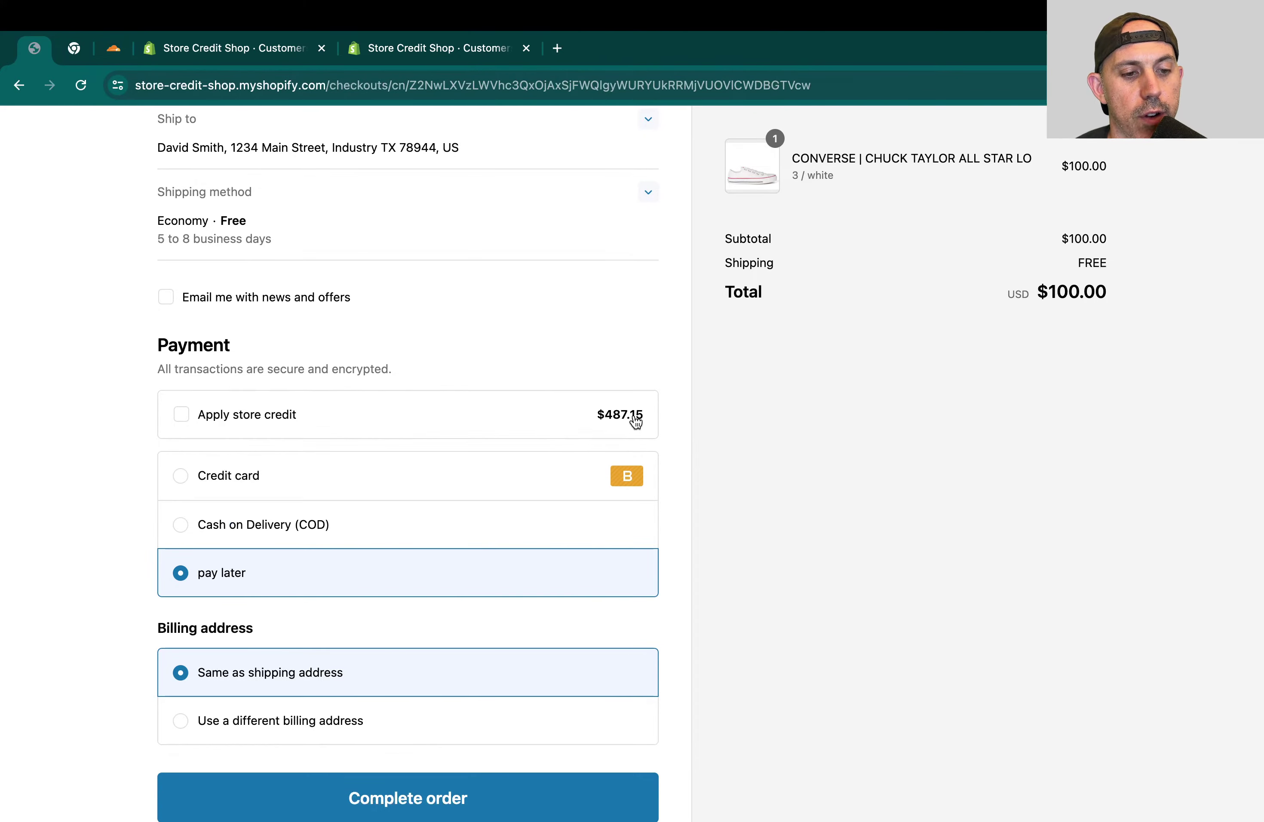
{"action": "scroll", "coordinate": [343, 649], "scroll_direction": "down", "scroll_amount": 5}
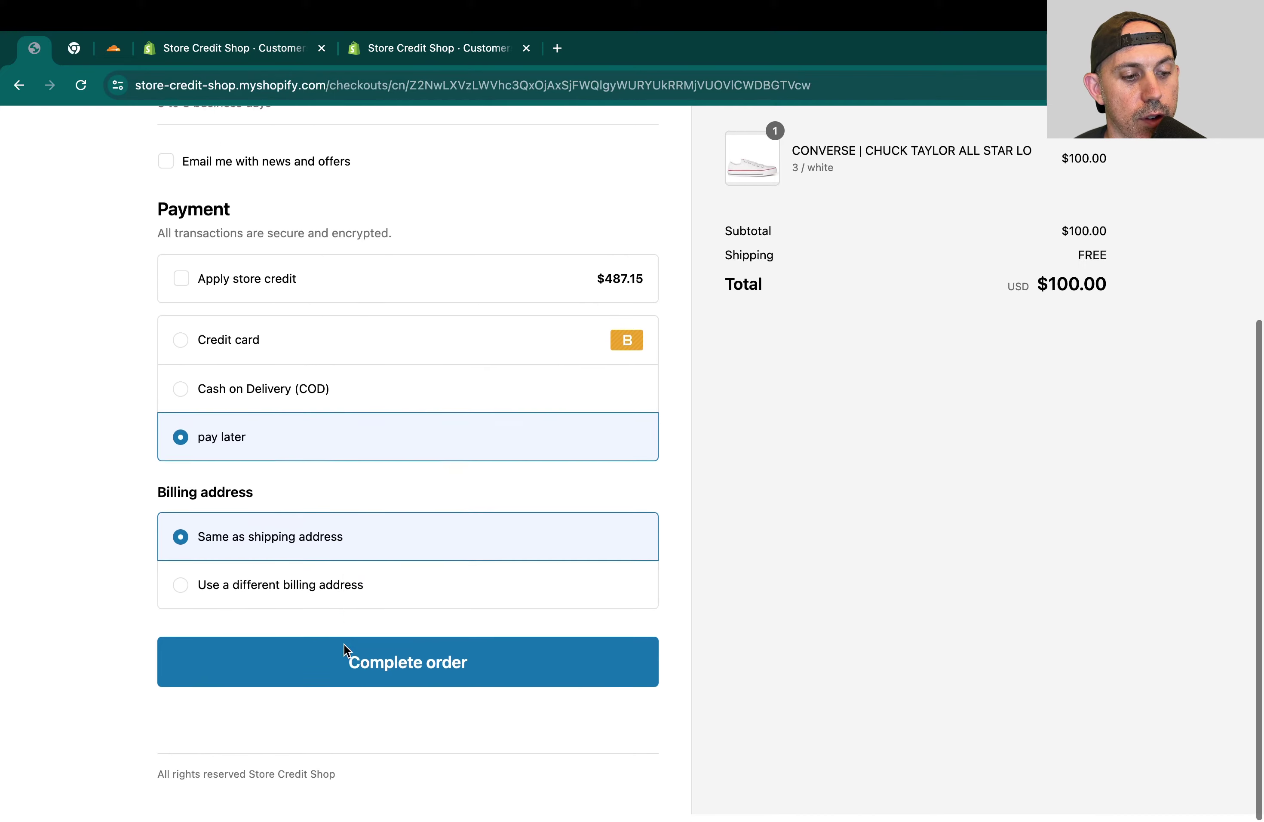
{"action": "left_click", "coordinate": [231, 357]}
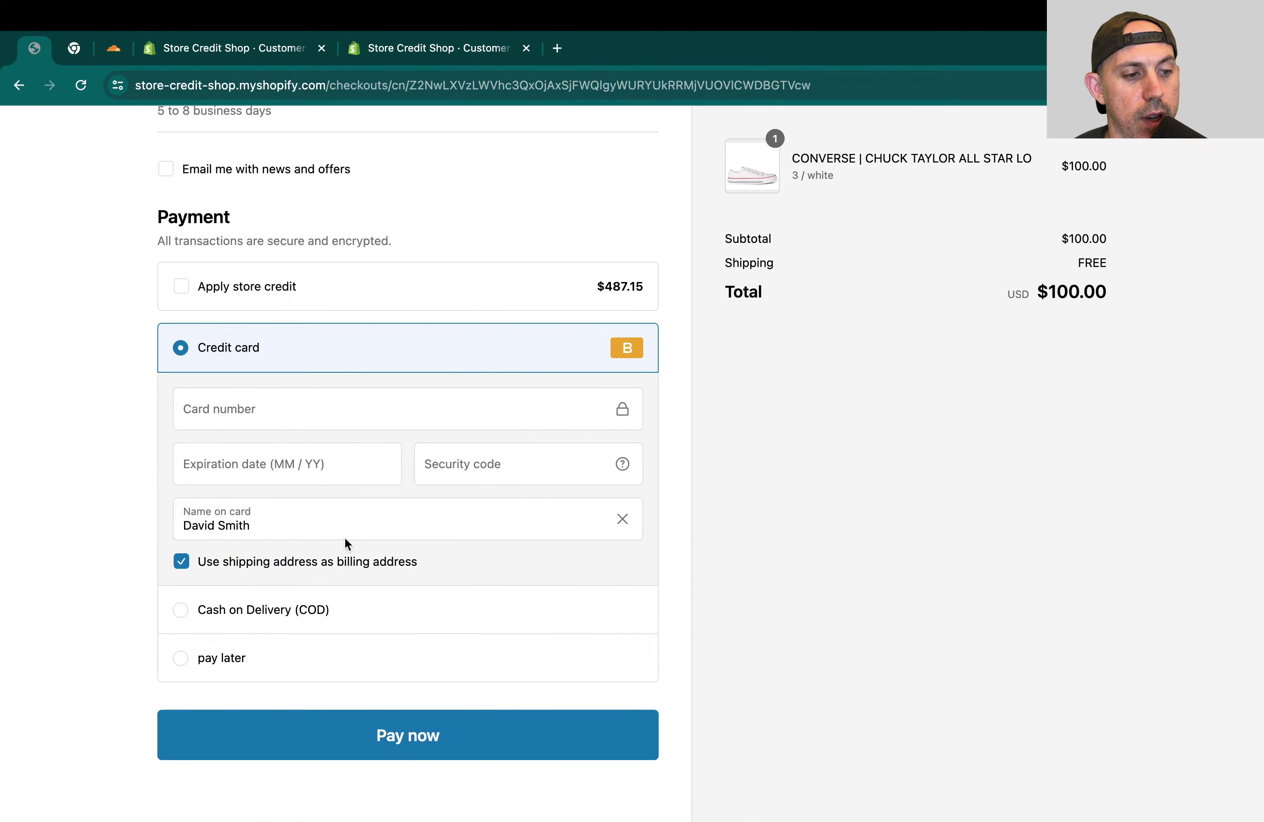
Step: Apply the store credit, remove it again and inspect the order total without it
{"action": "scroll", "coordinate": [454, 517], "scroll_direction": "up", "scroll_amount": 2}
{"action": "left_click", "coordinate": [273, 340]}
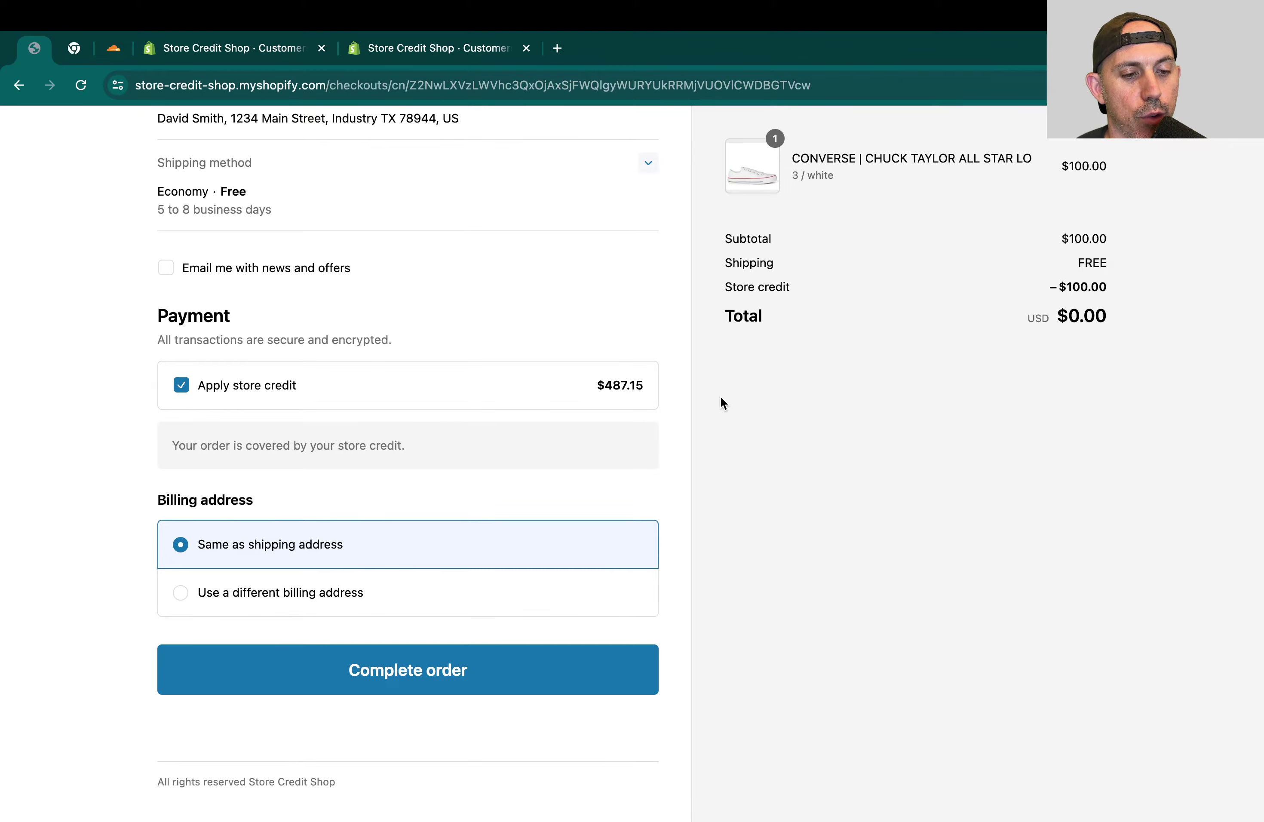
{"action": "left_click", "coordinate": [295, 386]}
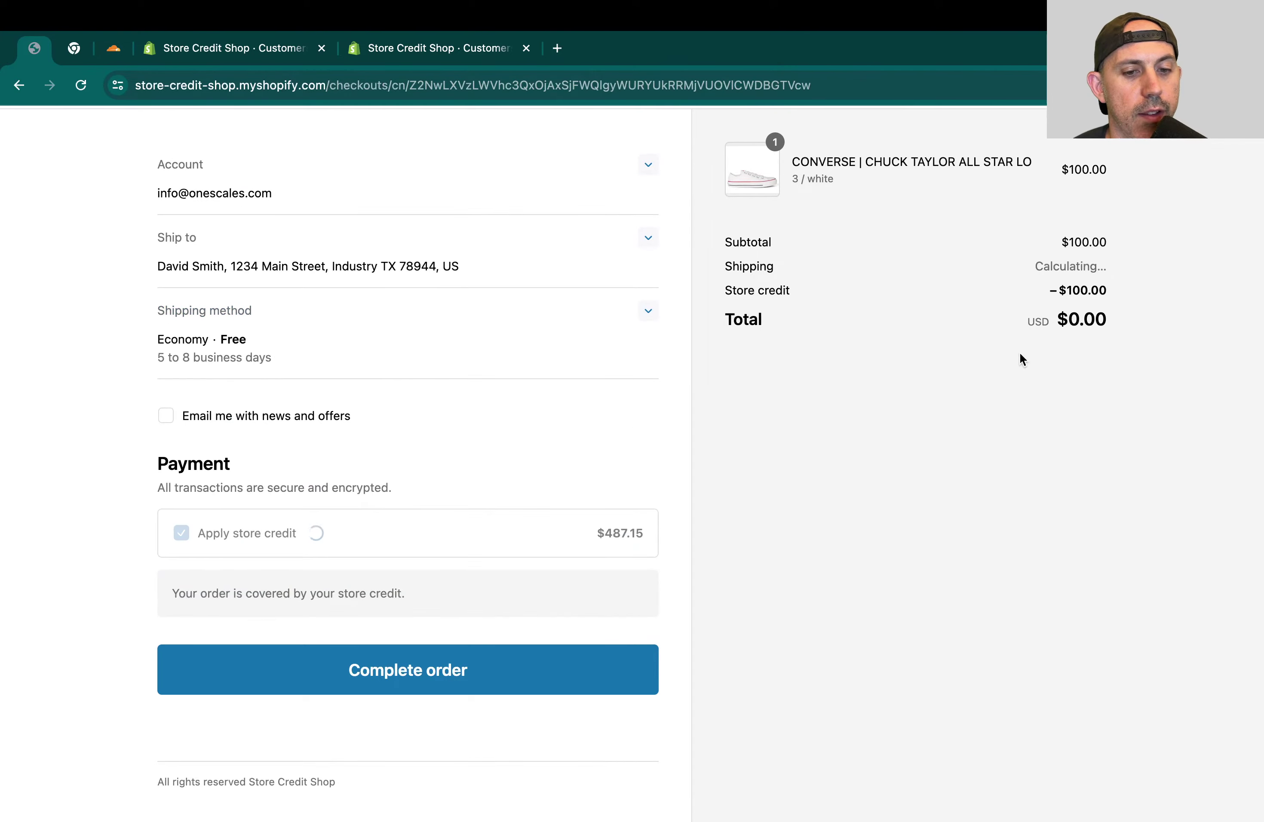
{"action": "left_click_drag", "start_coordinate": [1013, 294], "coordinate": [1103, 291]}
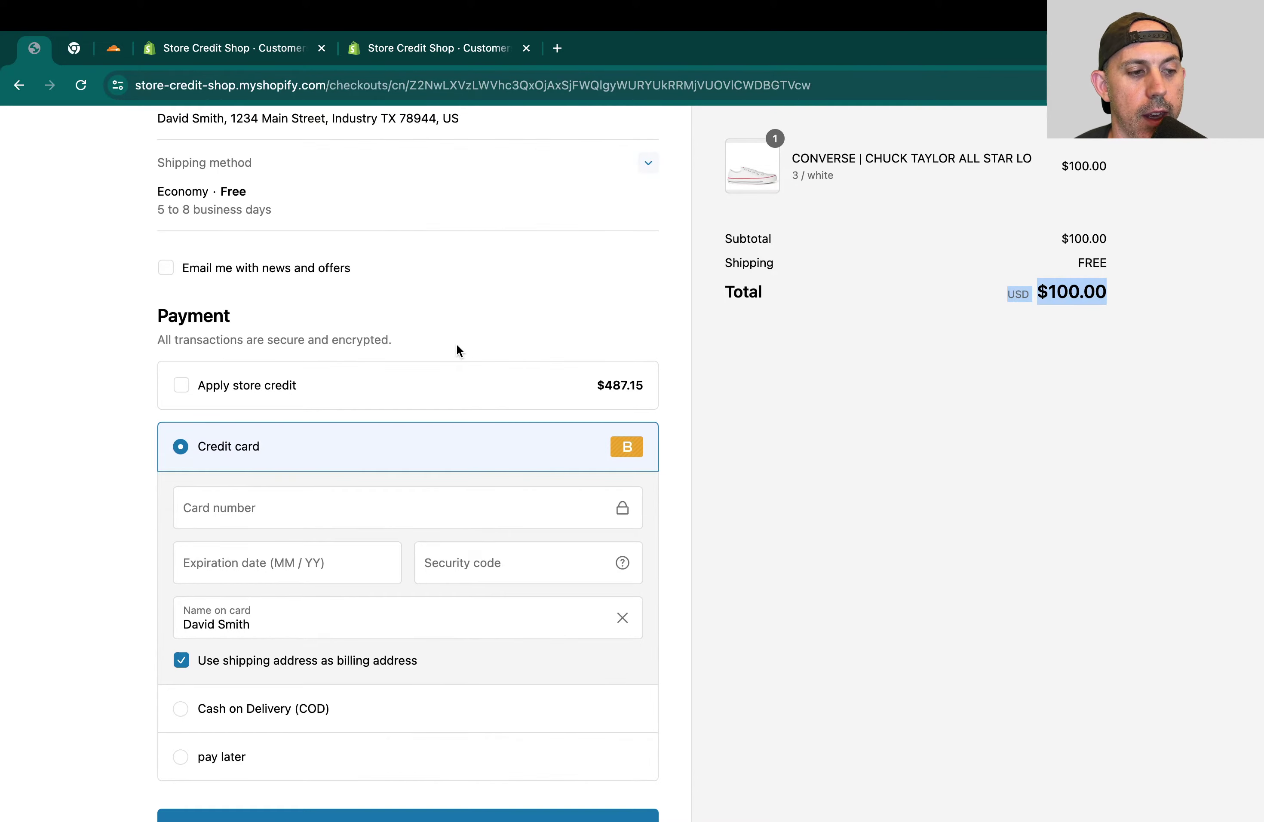
Step: Apply the store credit to the order, check the total and complete the order
{"action": "left_click", "coordinate": [191, 384]}
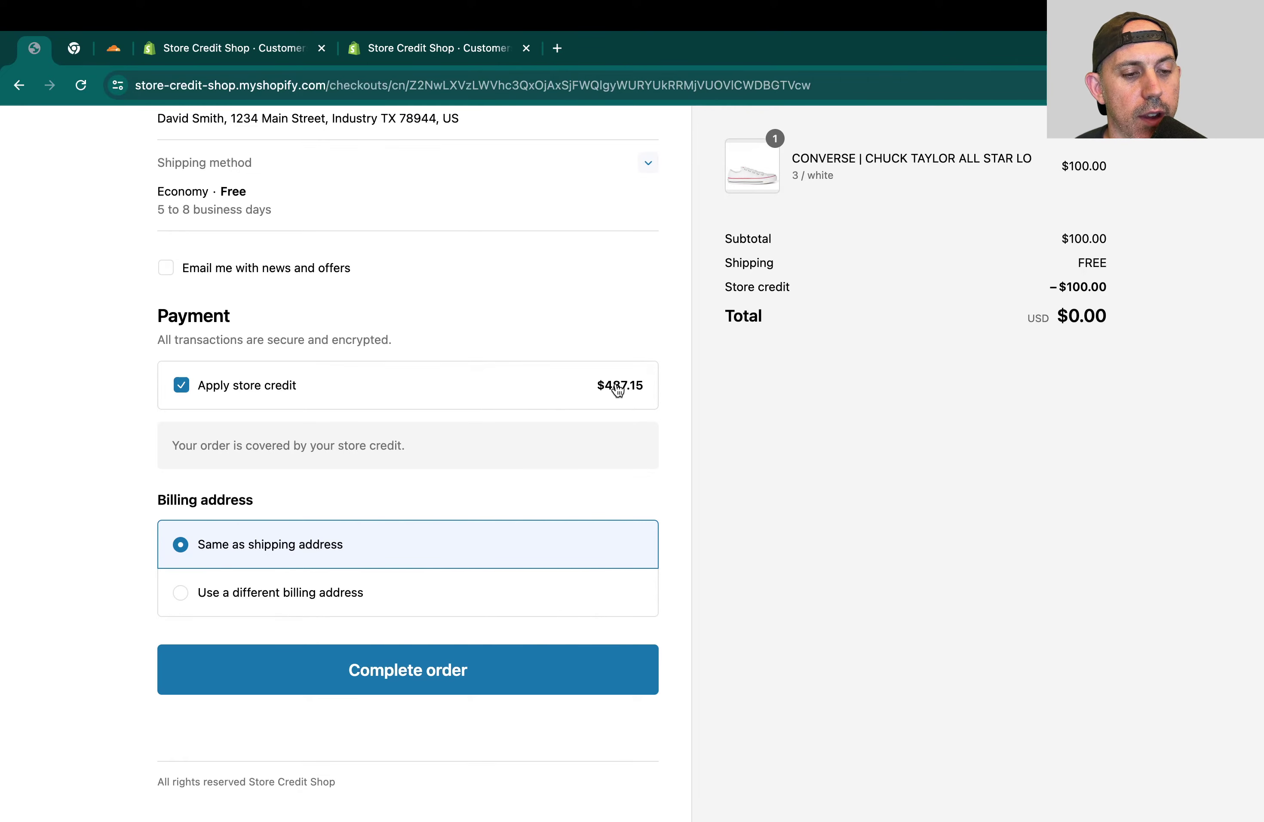
{"action": "left_click_drag", "start_coordinate": [734, 317], "coordinate": [1168, 319]}
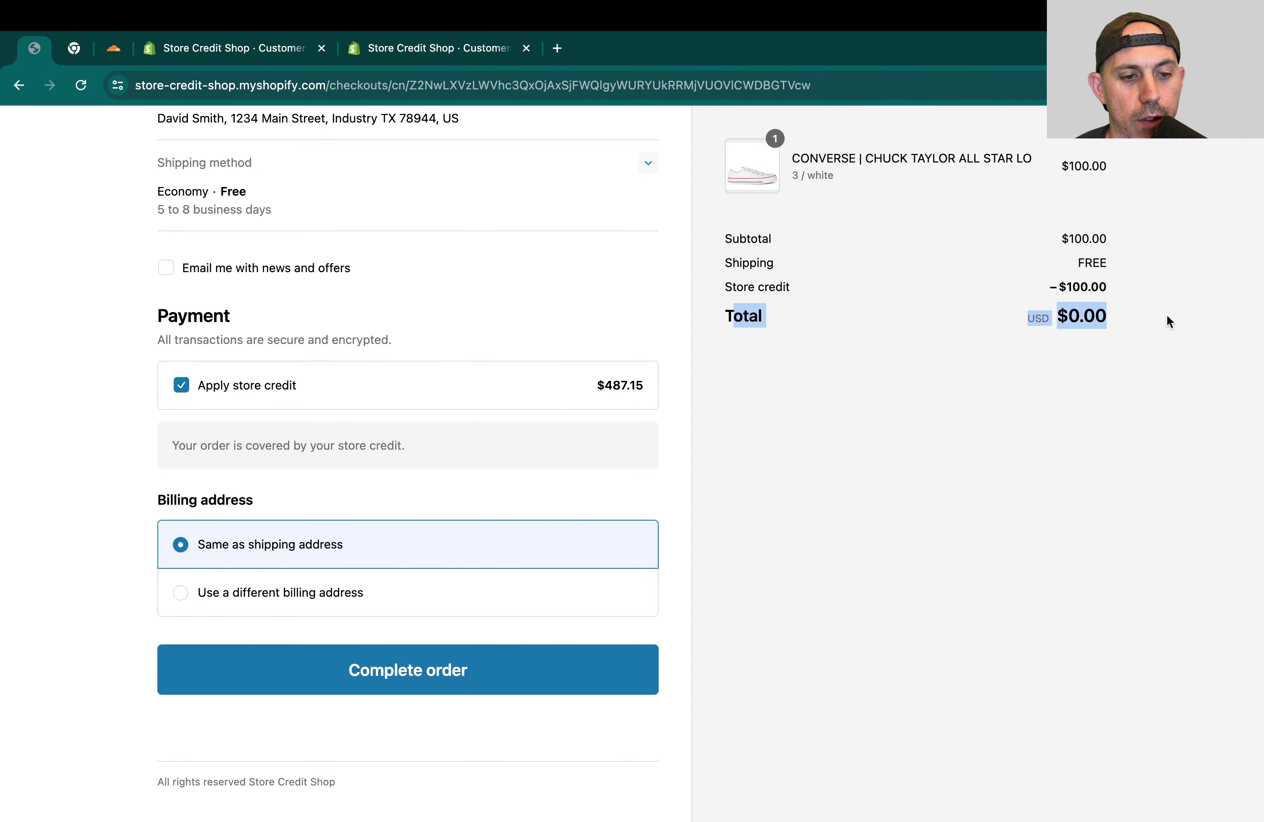
{"action": "left_click", "coordinate": [1167, 319]}
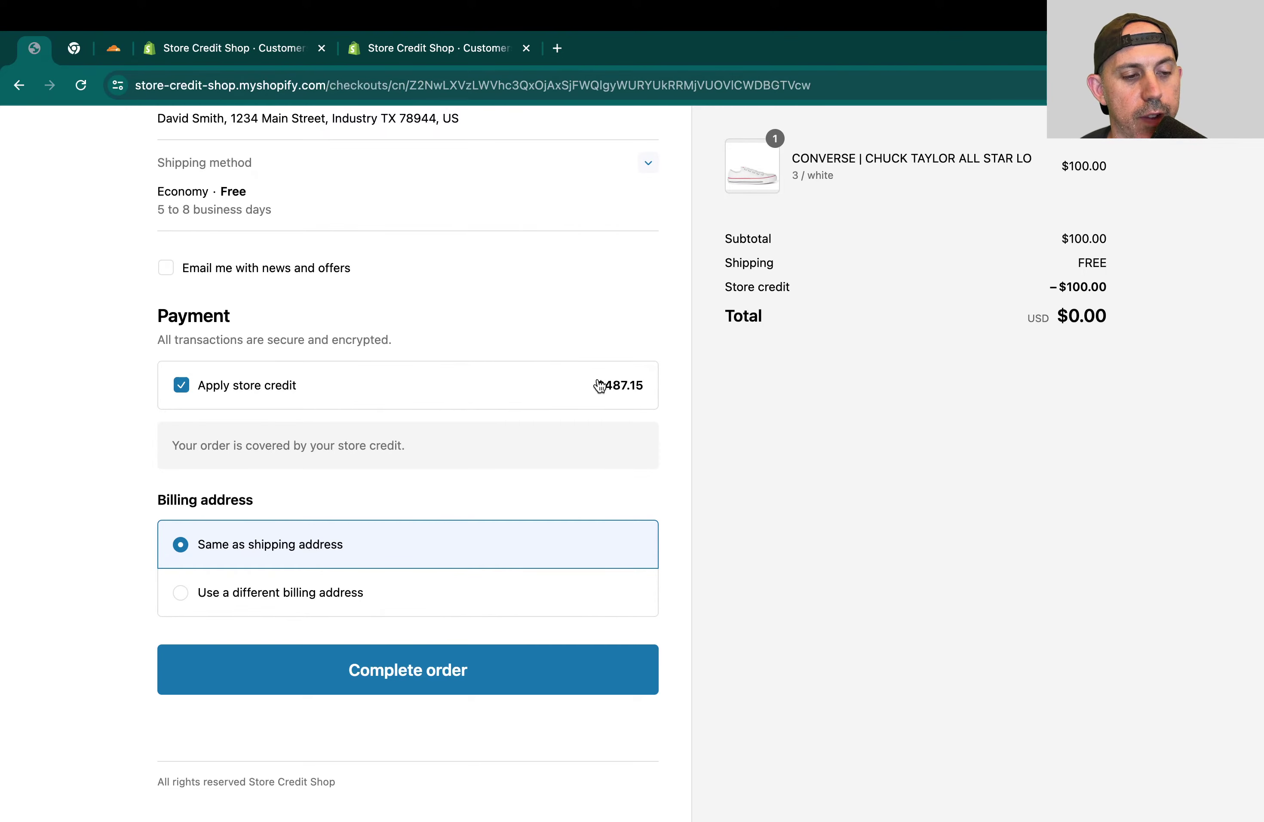
{"action": "left_click", "coordinate": [440, 675]}
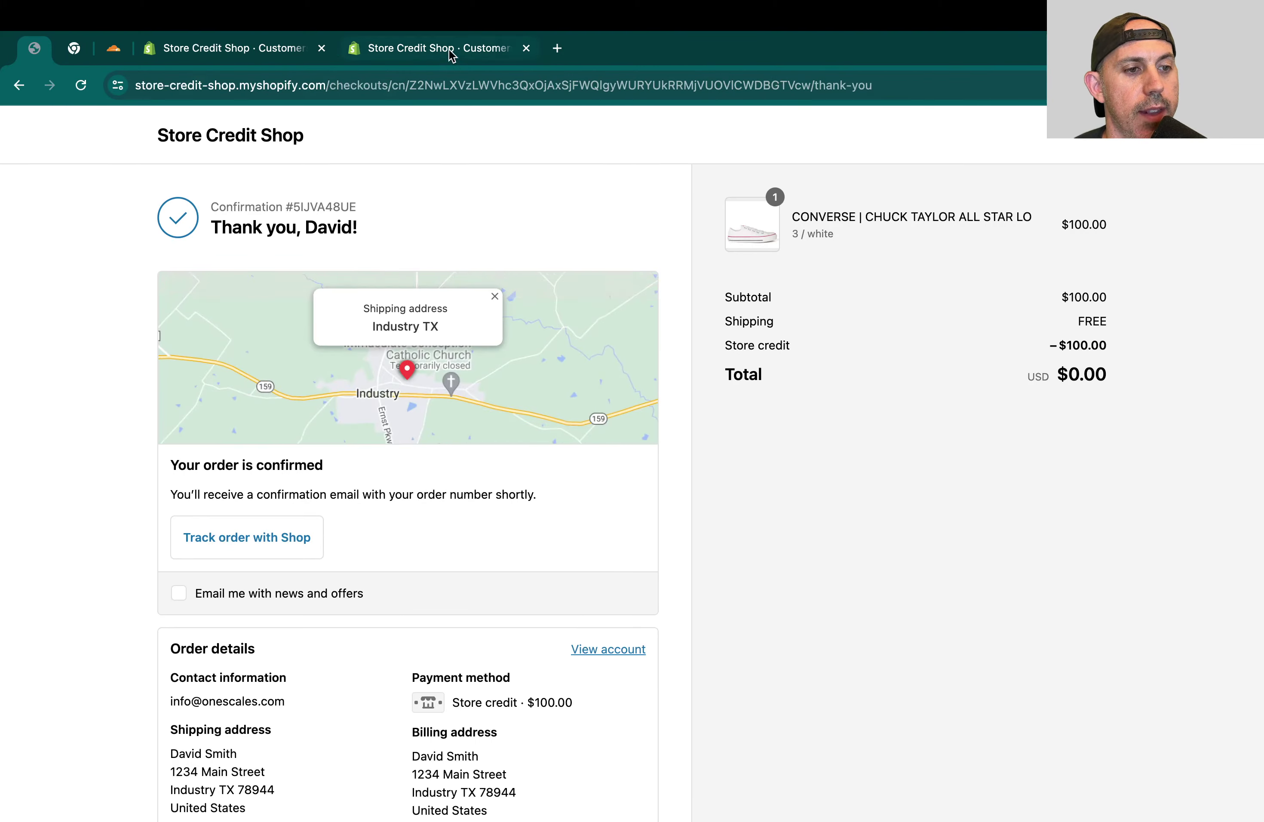
Step: Return to the admin's orders list, open the newest order and view its items and payment summary
{"action": "left_click", "coordinate": [448, 48]}
{"action": "left_click", "coordinate": [108, 208]}
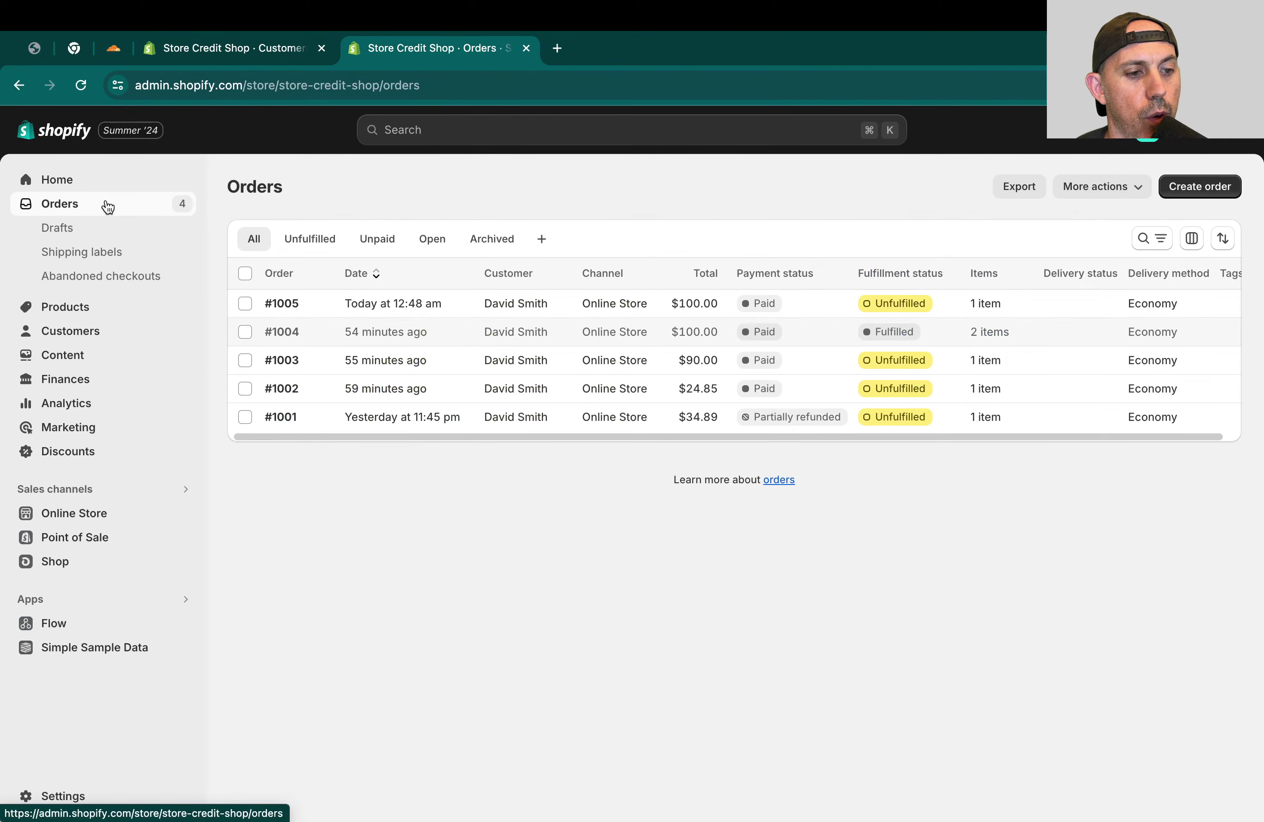
{"action": "left_click", "coordinate": [284, 312]}
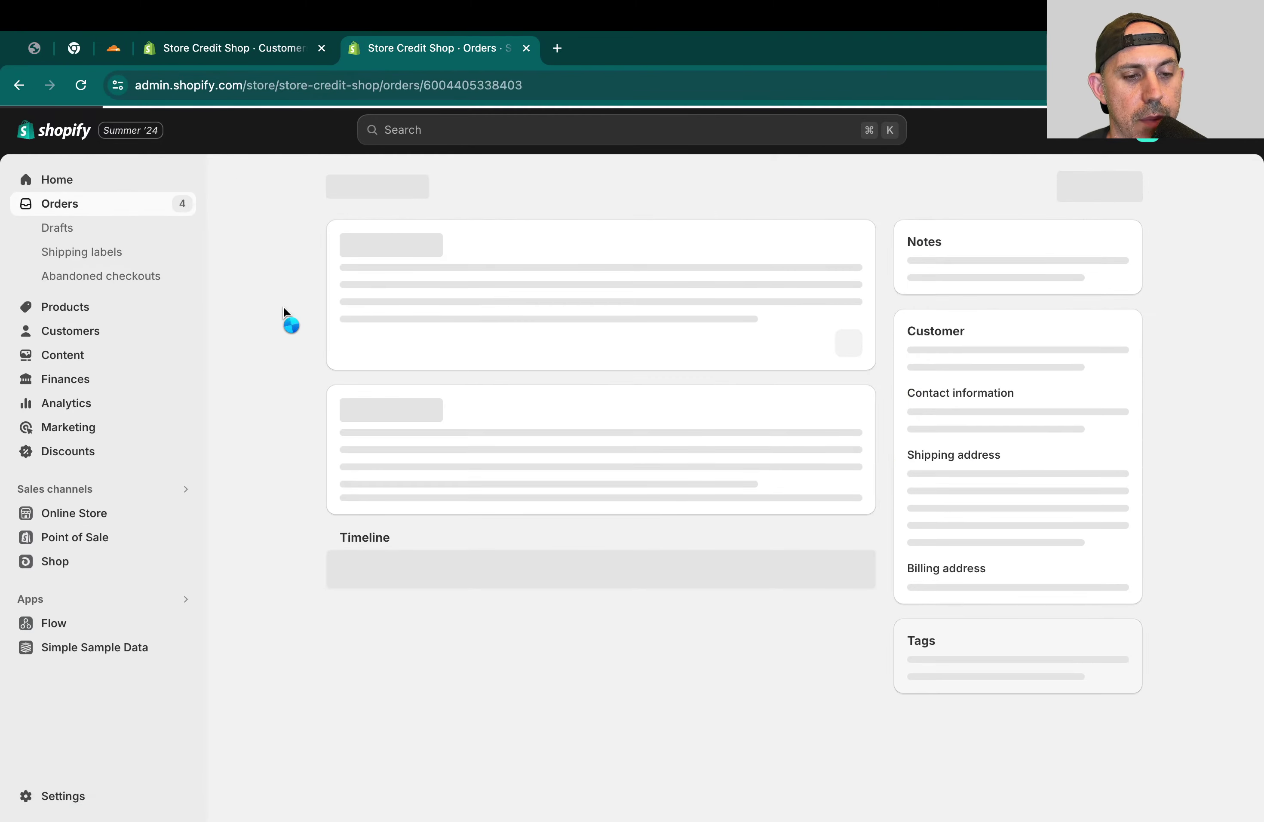
{"action": "scroll", "coordinate": [619, 419], "scroll_direction": "down", "scroll_amount": 2}
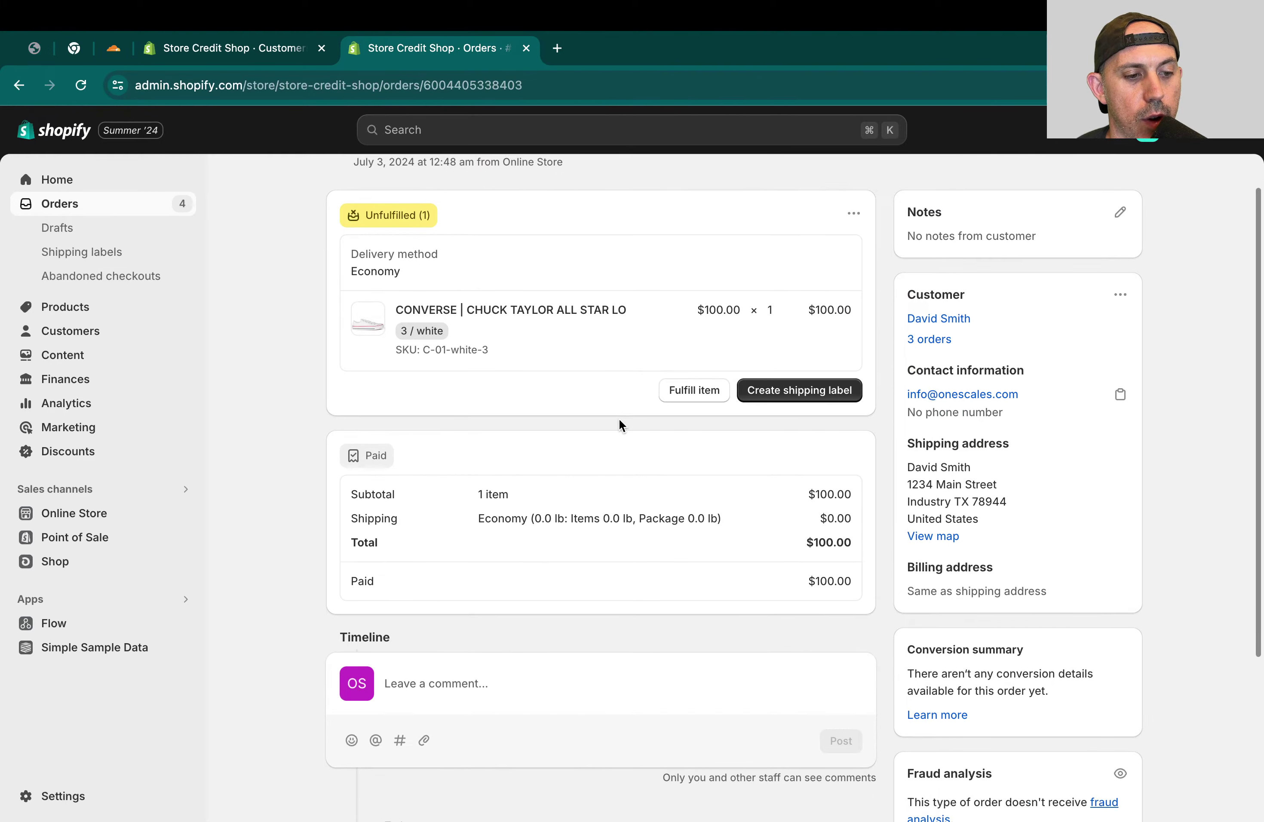
Step: Examine the order's paid amount and read its timeline entries
{"action": "left_click_drag", "start_coordinate": [340, 572], "coordinate": [830, 572]}
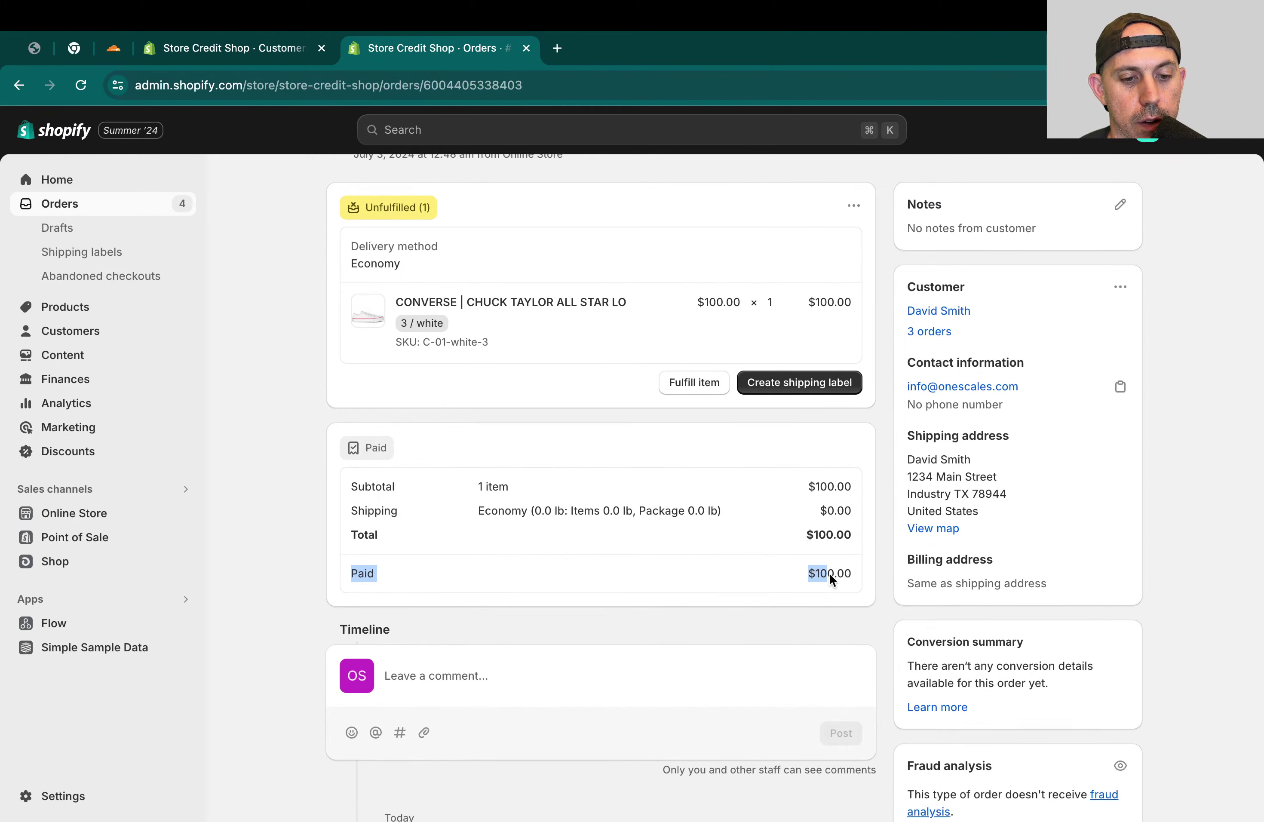
{"action": "scroll", "coordinate": [829, 573], "scroll_direction": "down", "scroll_amount": 5}
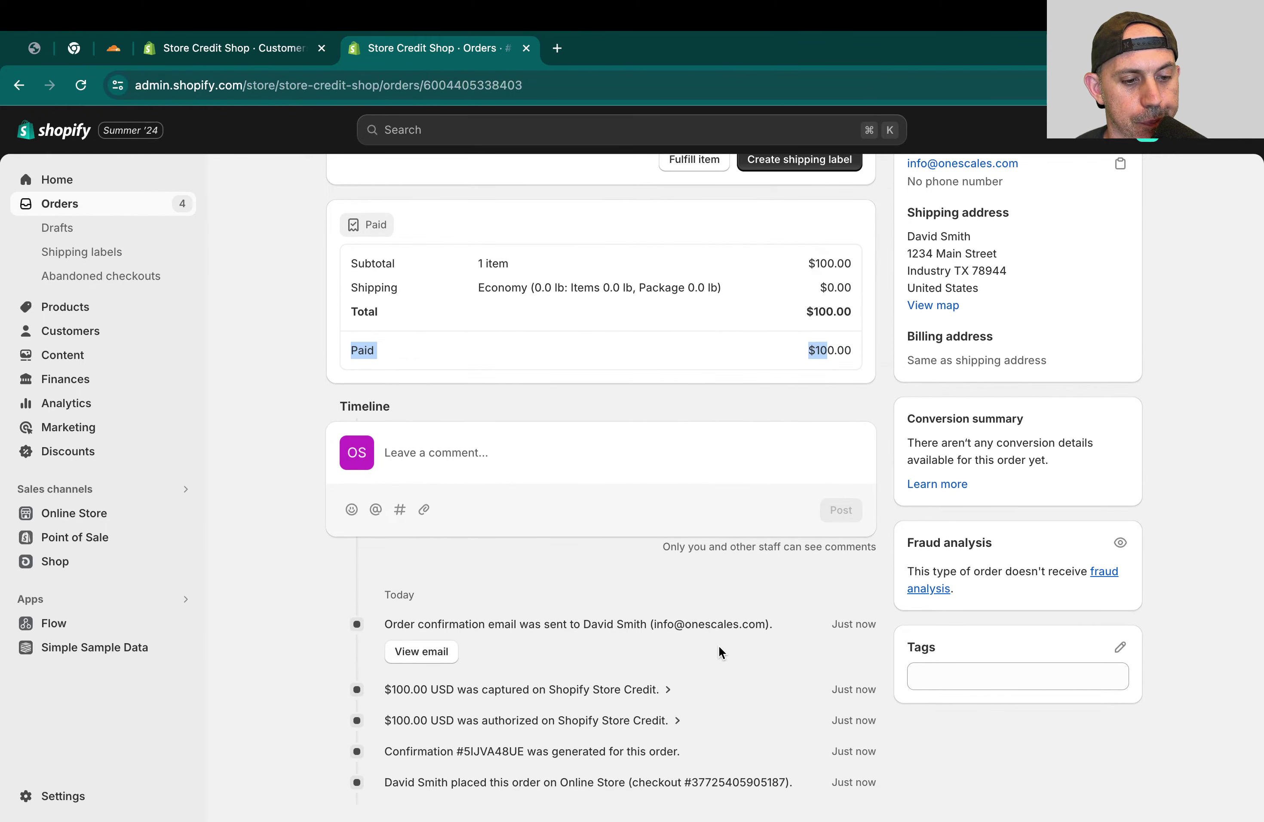
{"action": "scroll", "coordinate": [678, 541], "scroll_direction": "up", "scroll_amount": 5}
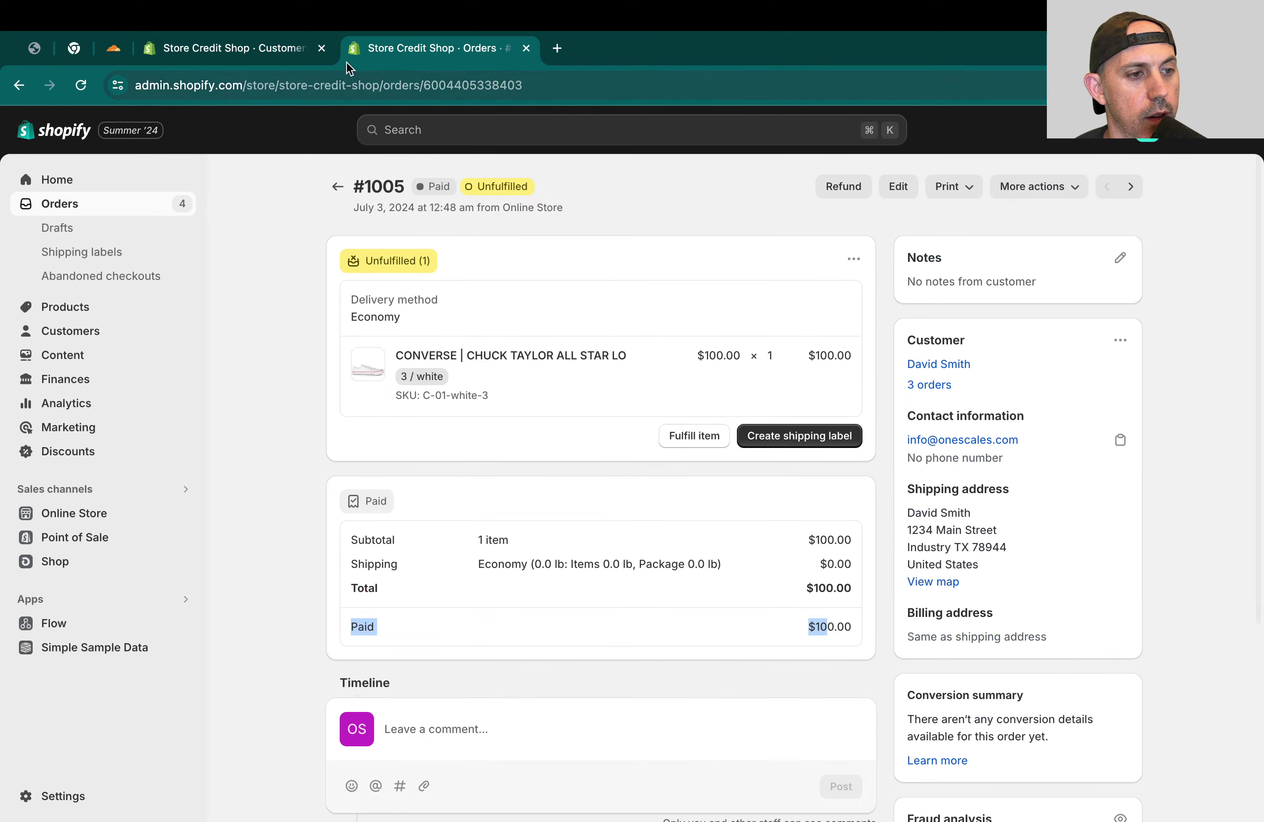
Step: Check the payment method on the storefront's order confirmation page, and return to the order in admin
{"action": "left_click", "coordinate": [34, 48]}
{"action": "scroll", "coordinate": [635, 506], "scroll_direction": "down", "scroll_amount": 8}
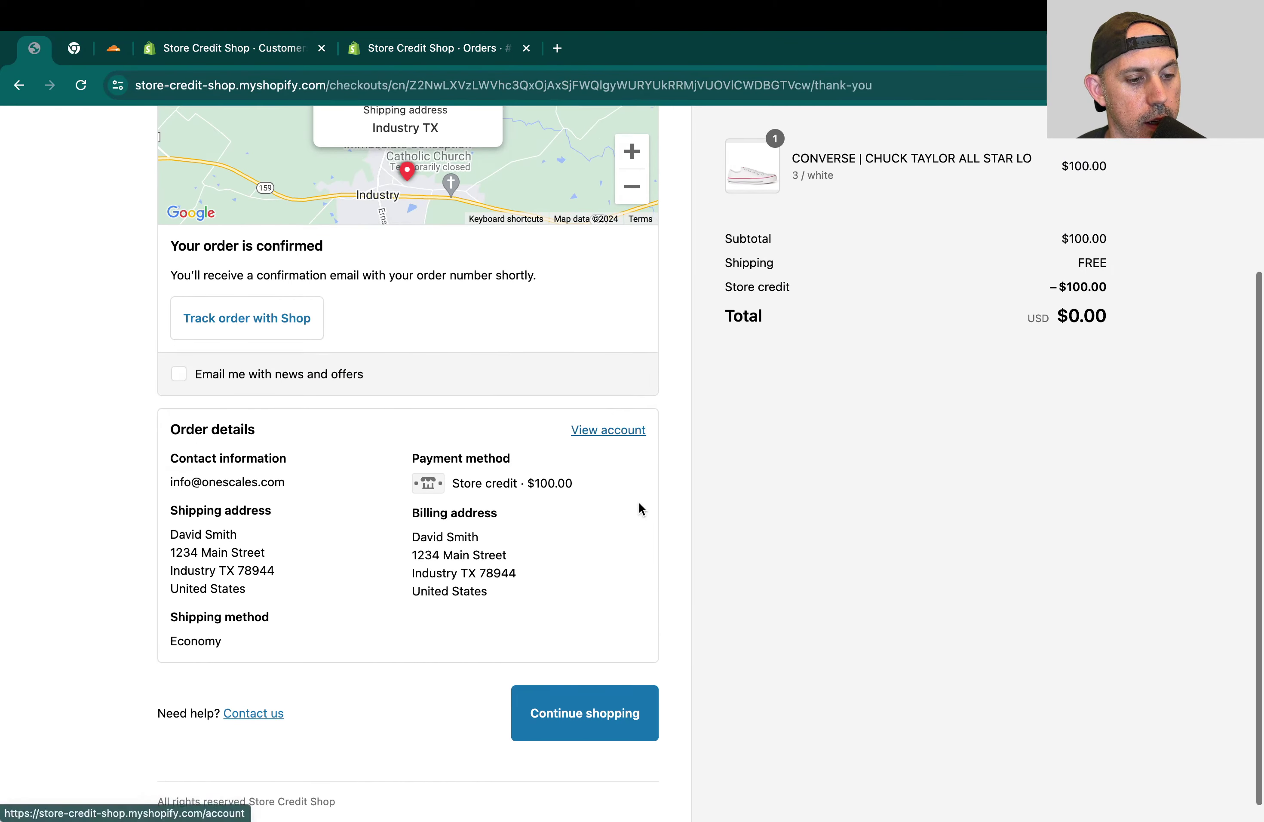
{"action": "scroll", "coordinate": [639, 508], "scroll_direction": "down", "scroll_amount": 1}
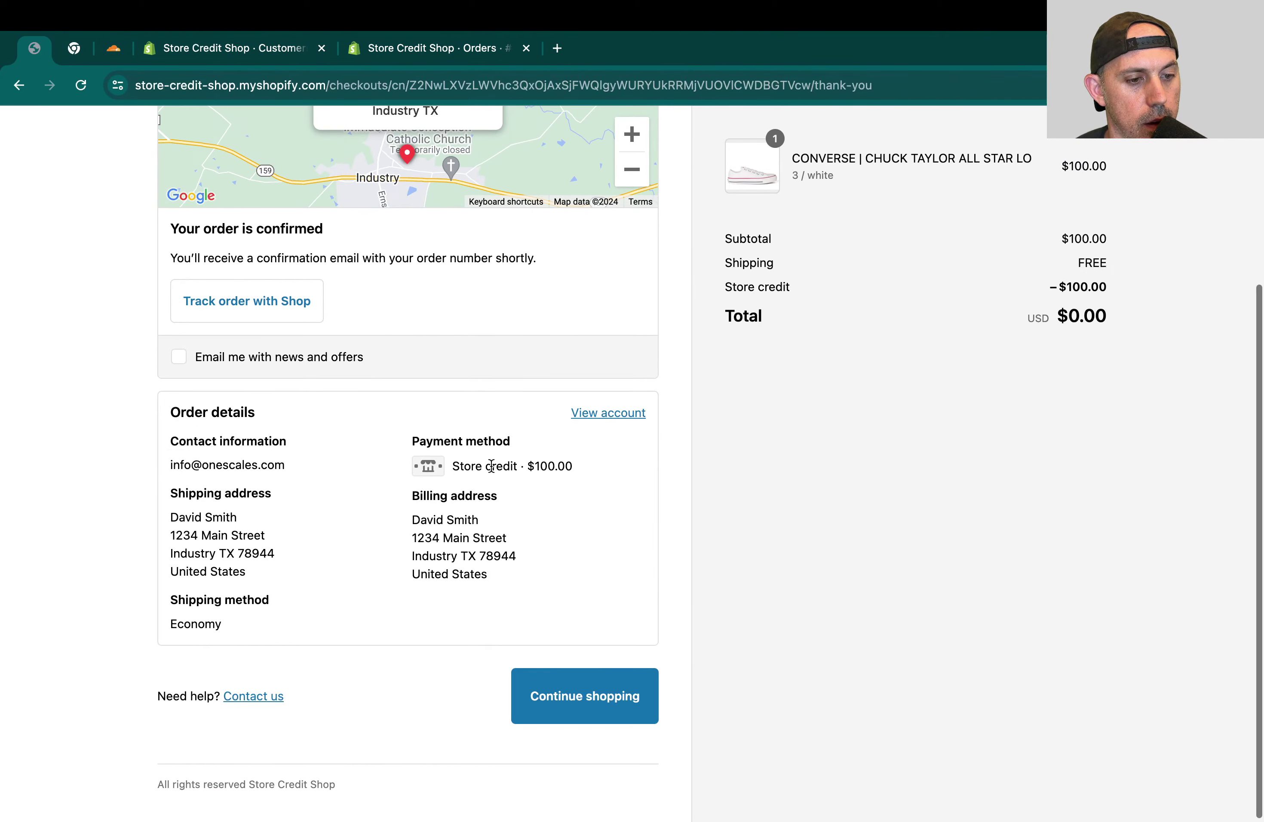
{"action": "left_click_drag", "start_coordinate": [465, 466], "coordinate": [598, 467]}
{"action": "left_click", "coordinate": [432, 49]}
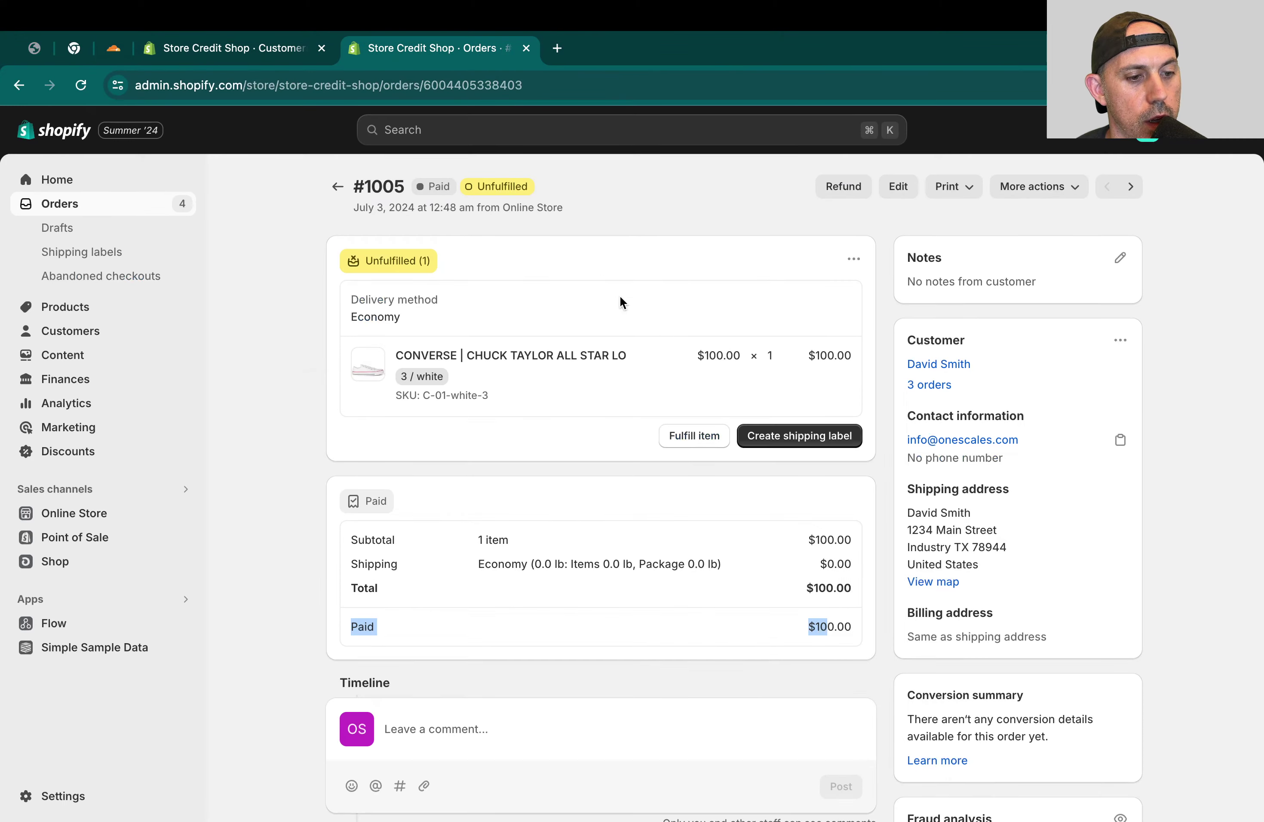
Step: Reopen the newest order from the orders list and examine the timeline entry for the captured Shopify Store Credit payment
{"action": "scroll", "coordinate": [627, 318], "scroll_direction": "down", "scroll_amount": 5}
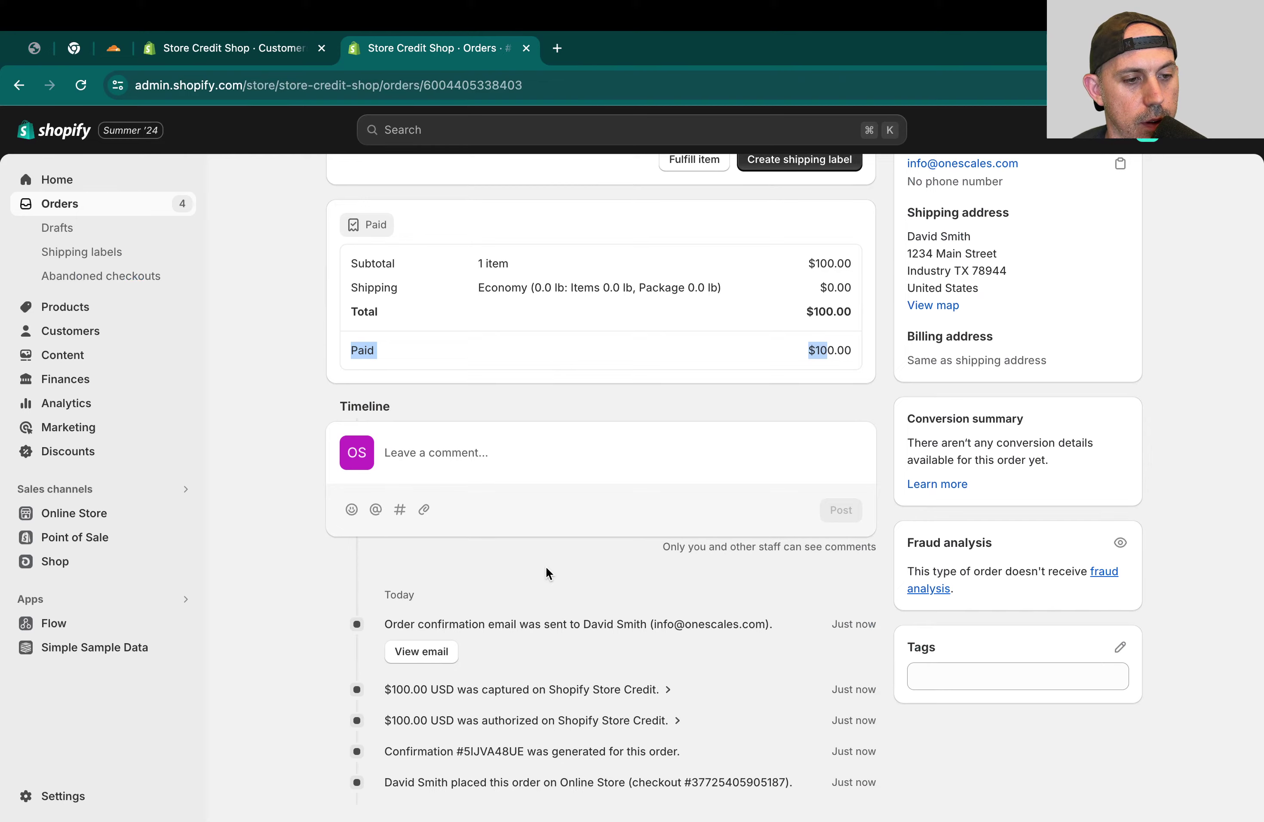
{"action": "left_click", "coordinate": [306, 331]}
{"action": "left_click", "coordinate": [137, 211]}
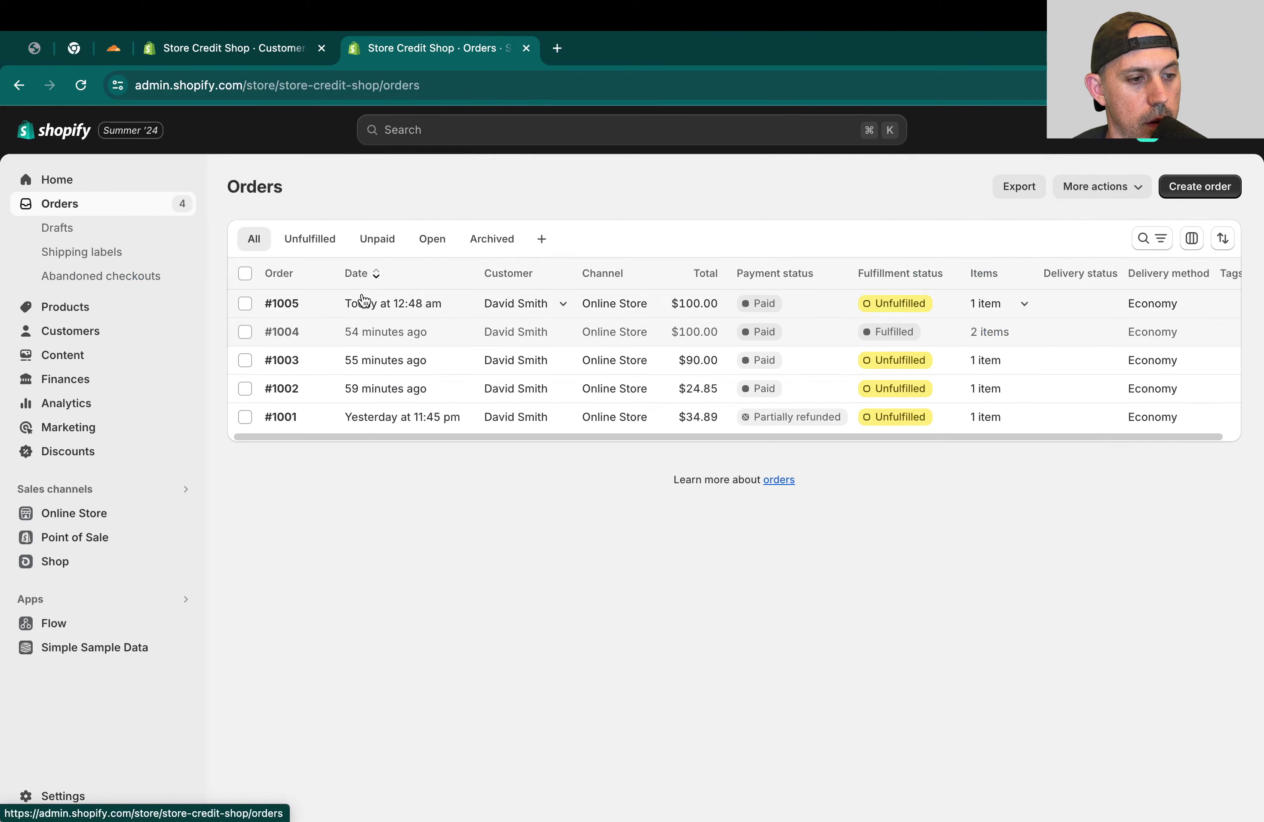
{"action": "left_click", "coordinate": [307, 308]}
{"action": "scroll", "coordinate": [687, 534], "scroll_direction": "down", "scroll_amount": 5}
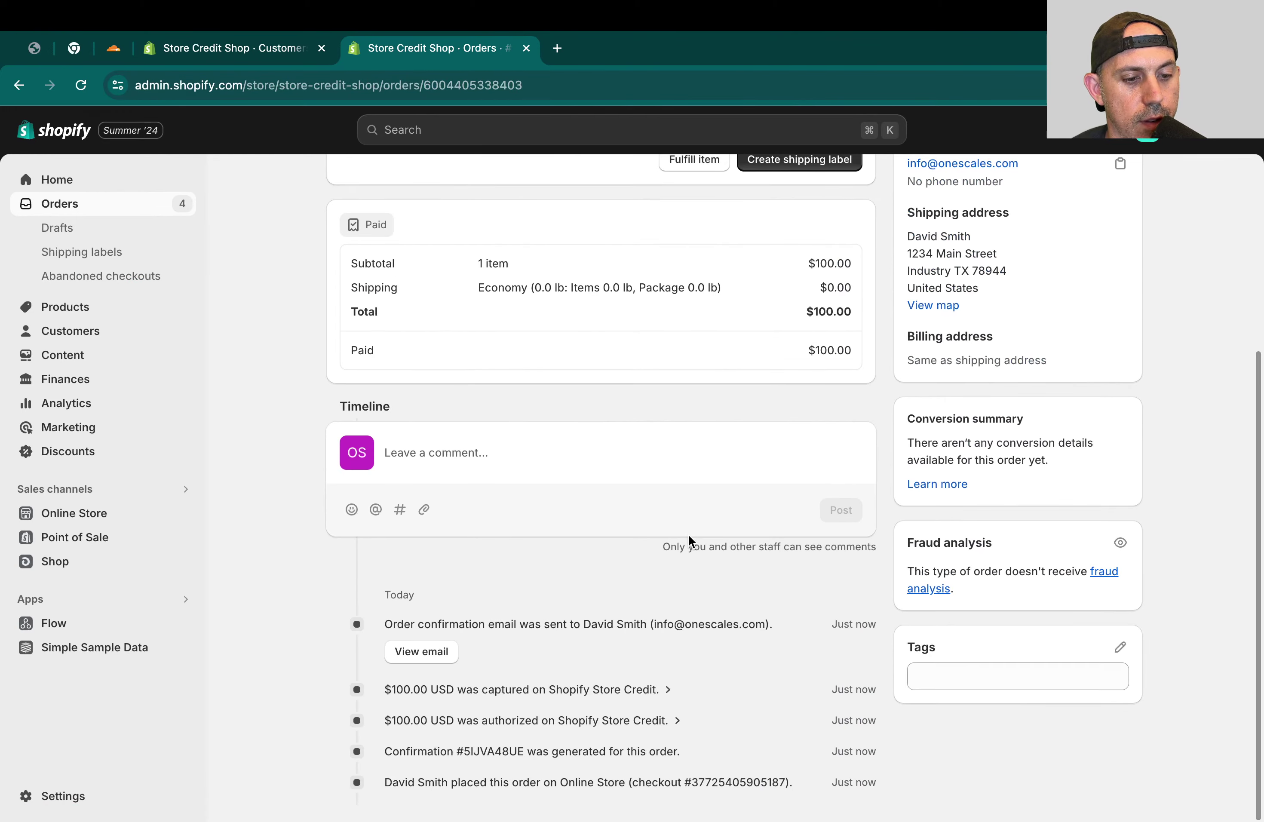
{"action": "left_click_drag", "start_coordinate": [712, 695], "coordinate": [502, 691]}
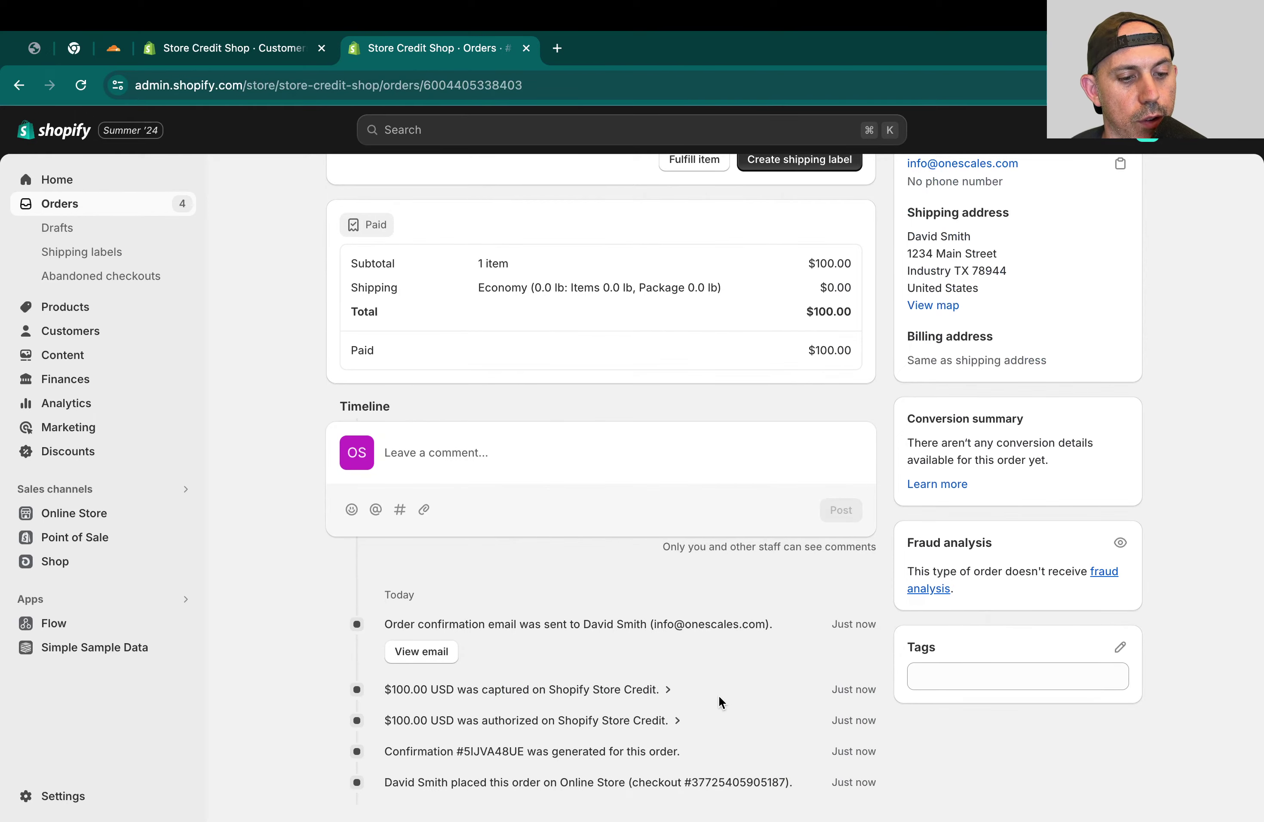
{"action": "left_click_drag", "start_coordinate": [718, 695], "coordinate": [430, 692]}
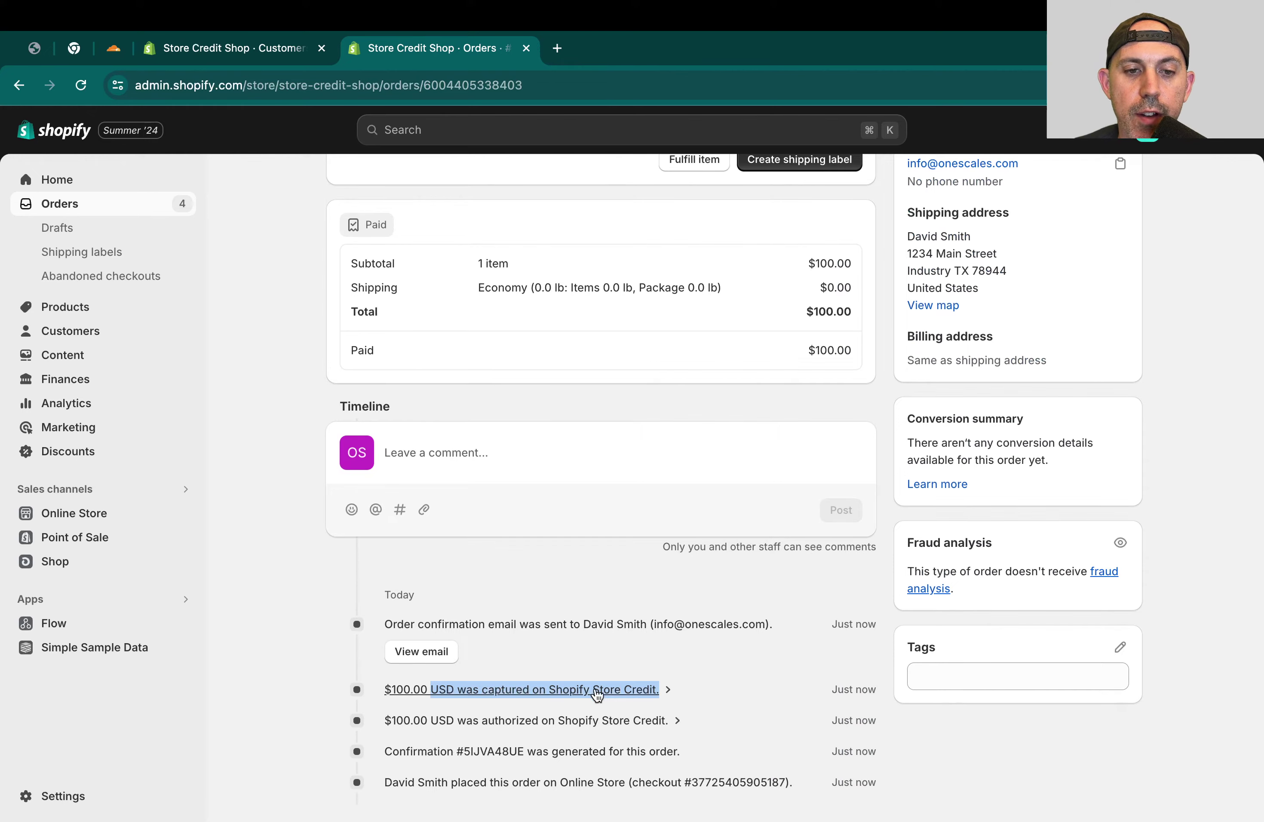
{"action": "scroll", "coordinate": [710, 659], "scroll_direction": "up", "scroll_amount": 5}
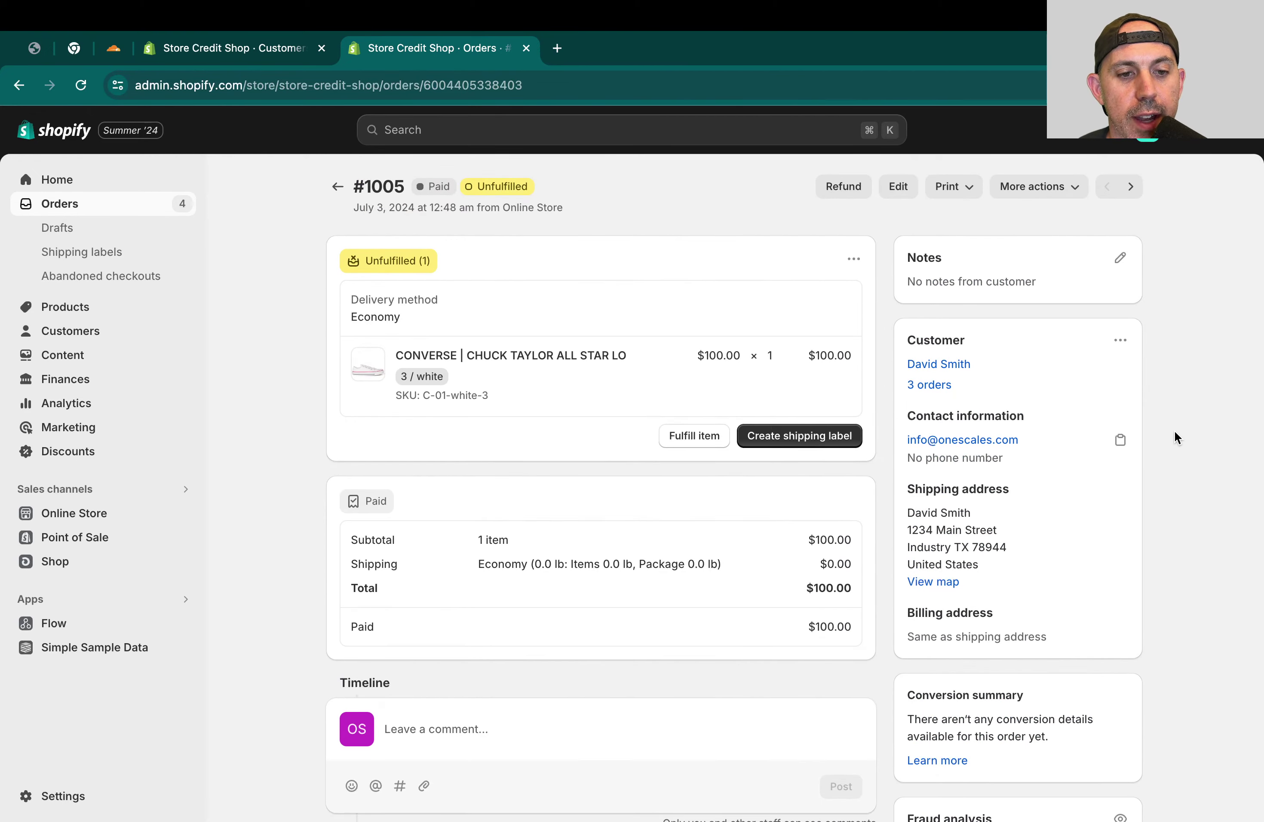
Step: Open the order's refund form, inspect the Shopify Store Credit refund amount, and go back without refunding
{"action": "left_click", "coordinate": [842, 185]}
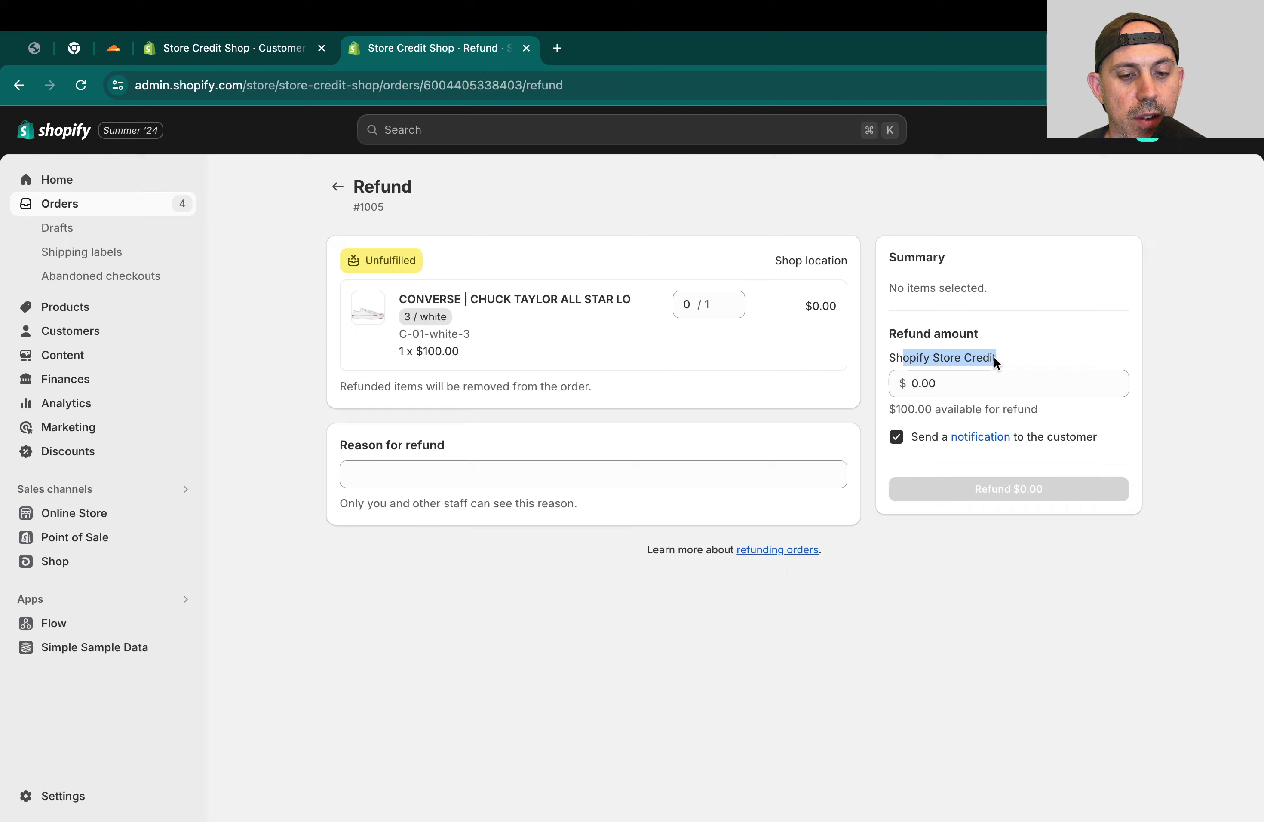
{"action": "left_click", "coordinate": [1011, 356]}
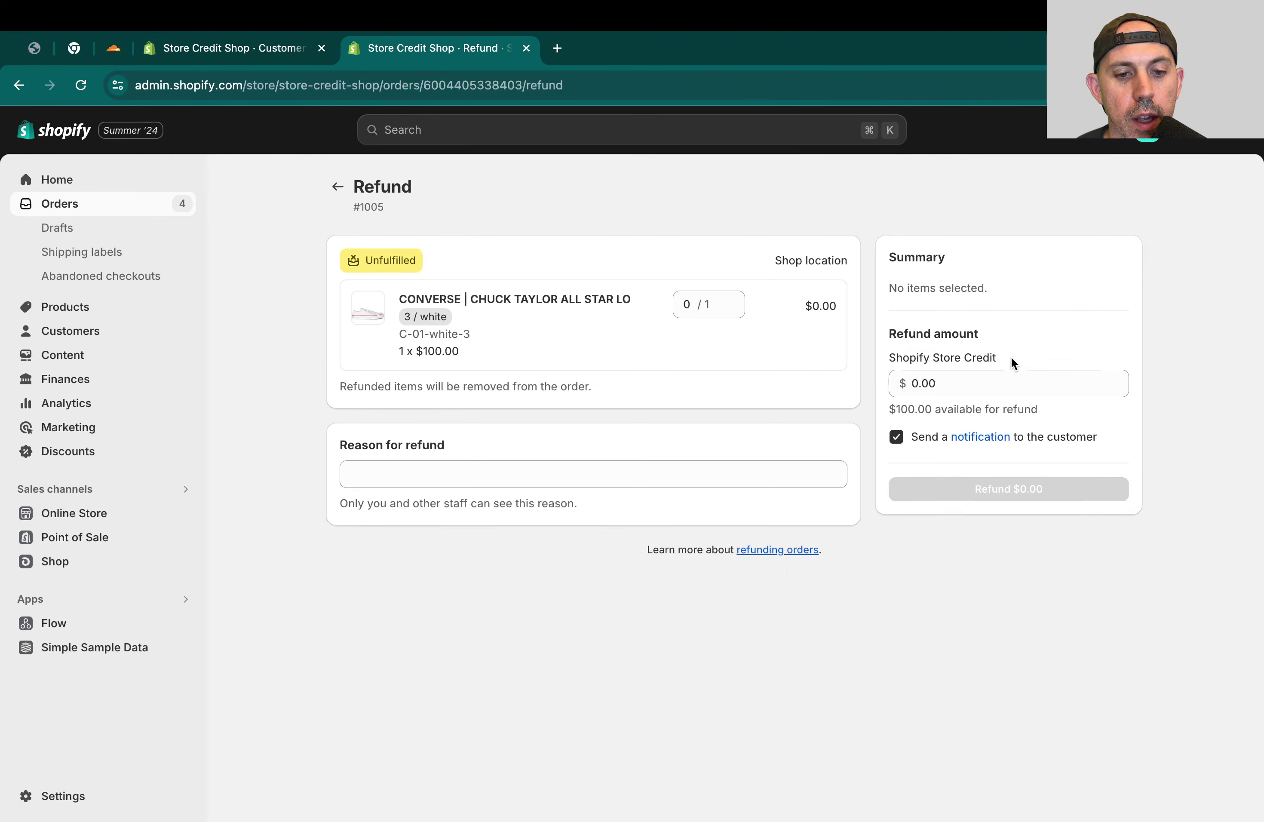
{"action": "left_click", "coordinate": [978, 380]}
{"action": "left_click", "coordinate": [669, 236]}
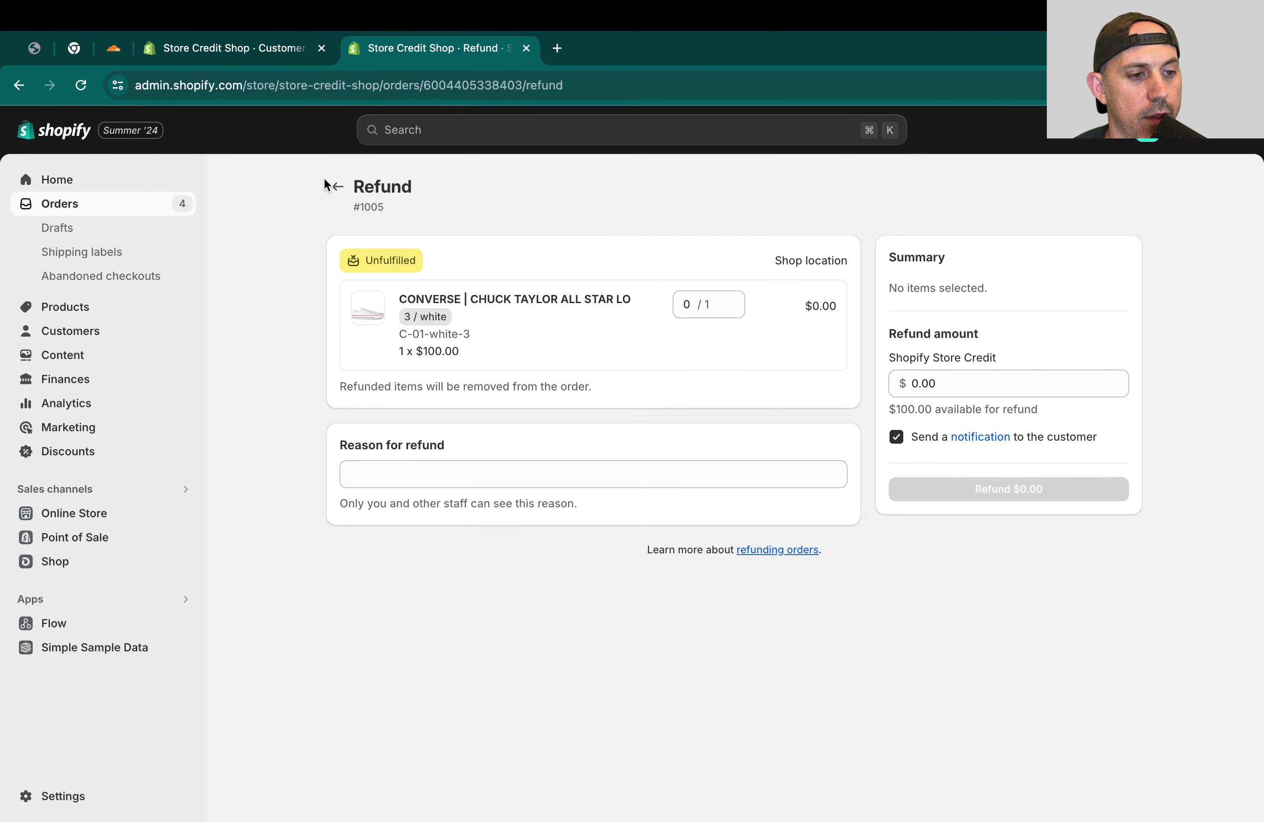
{"action": "left_click", "coordinate": [337, 186]}
{"action": "left_click", "coordinate": [853, 511]}
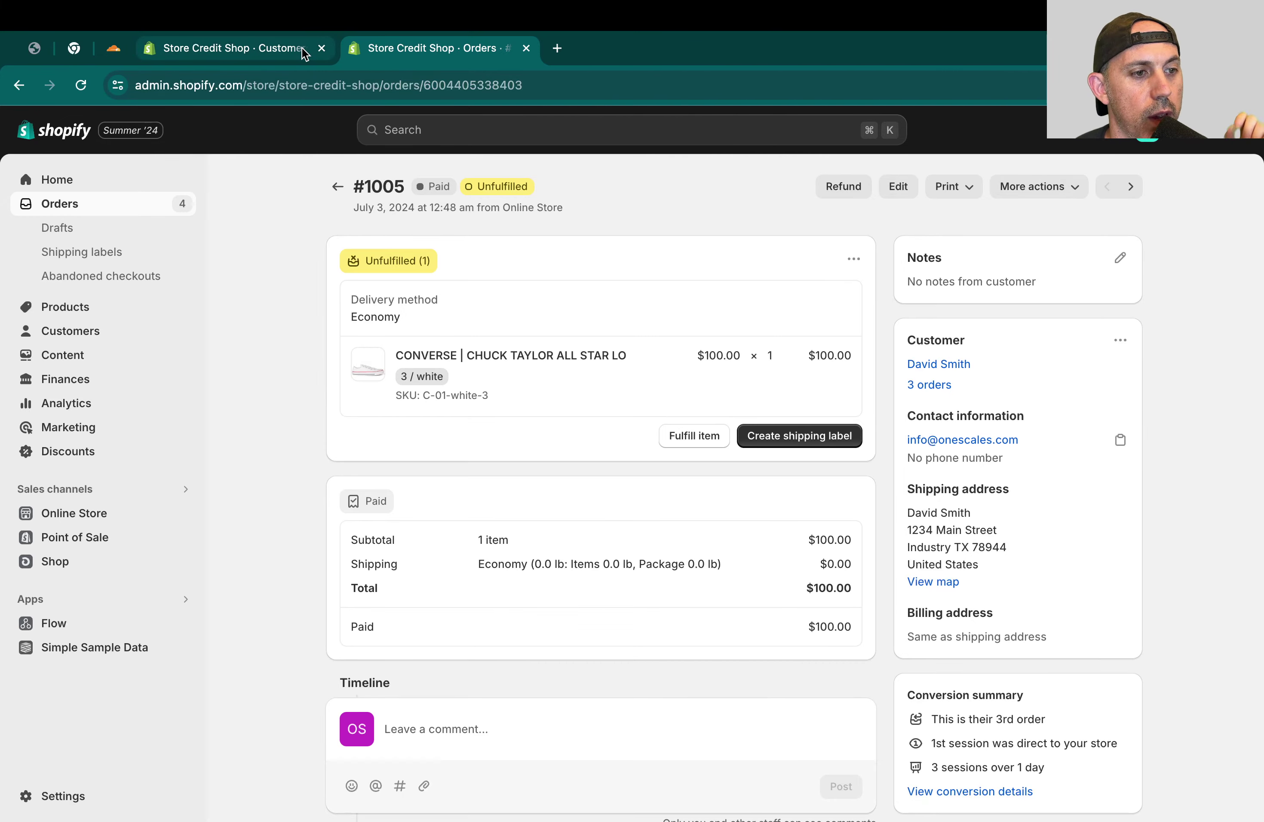
Step: Open the newest order in the storefront's customer account and check its payment details
{"action": "left_click", "coordinate": [34, 48]}
{"action": "scroll", "coordinate": [1030, 384], "scroll_direction": "down", "scroll_amount": 2}
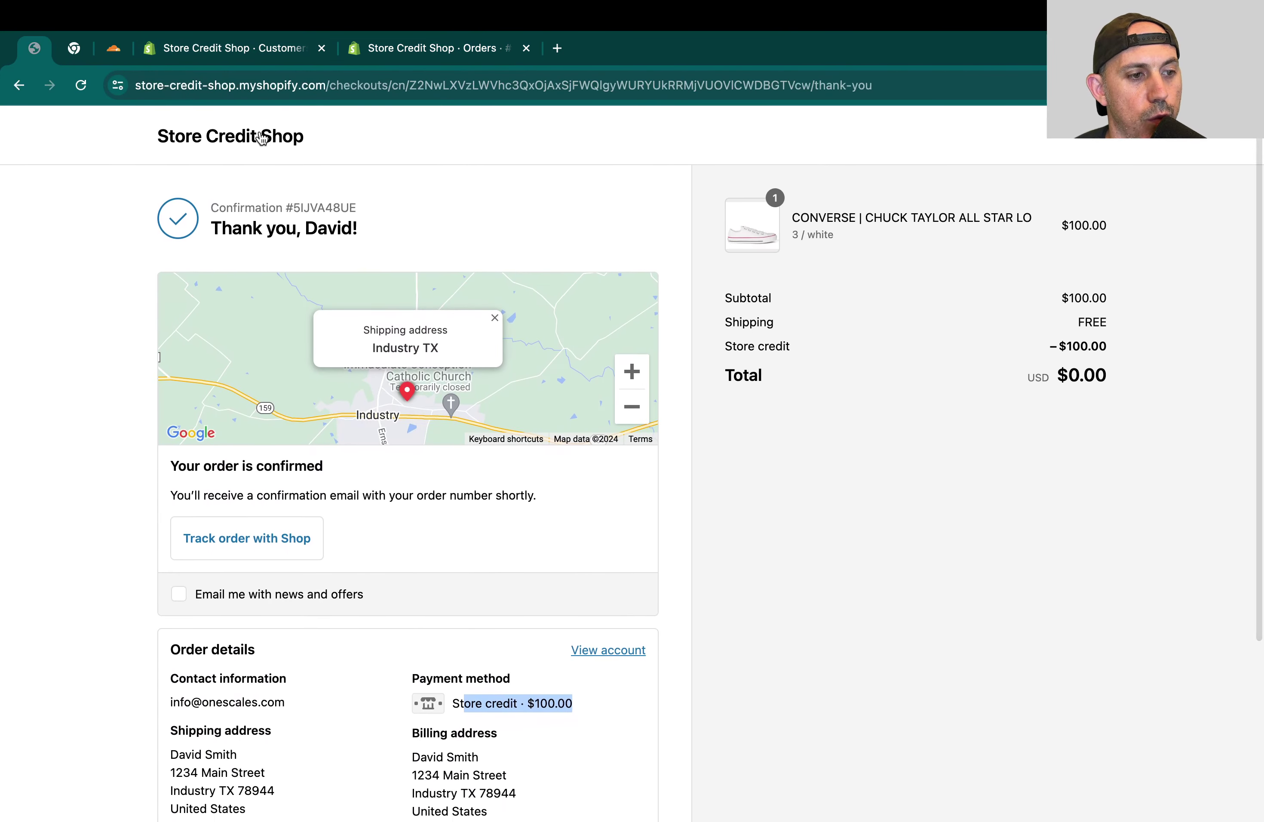
{"action": "left_click", "coordinate": [254, 132]}
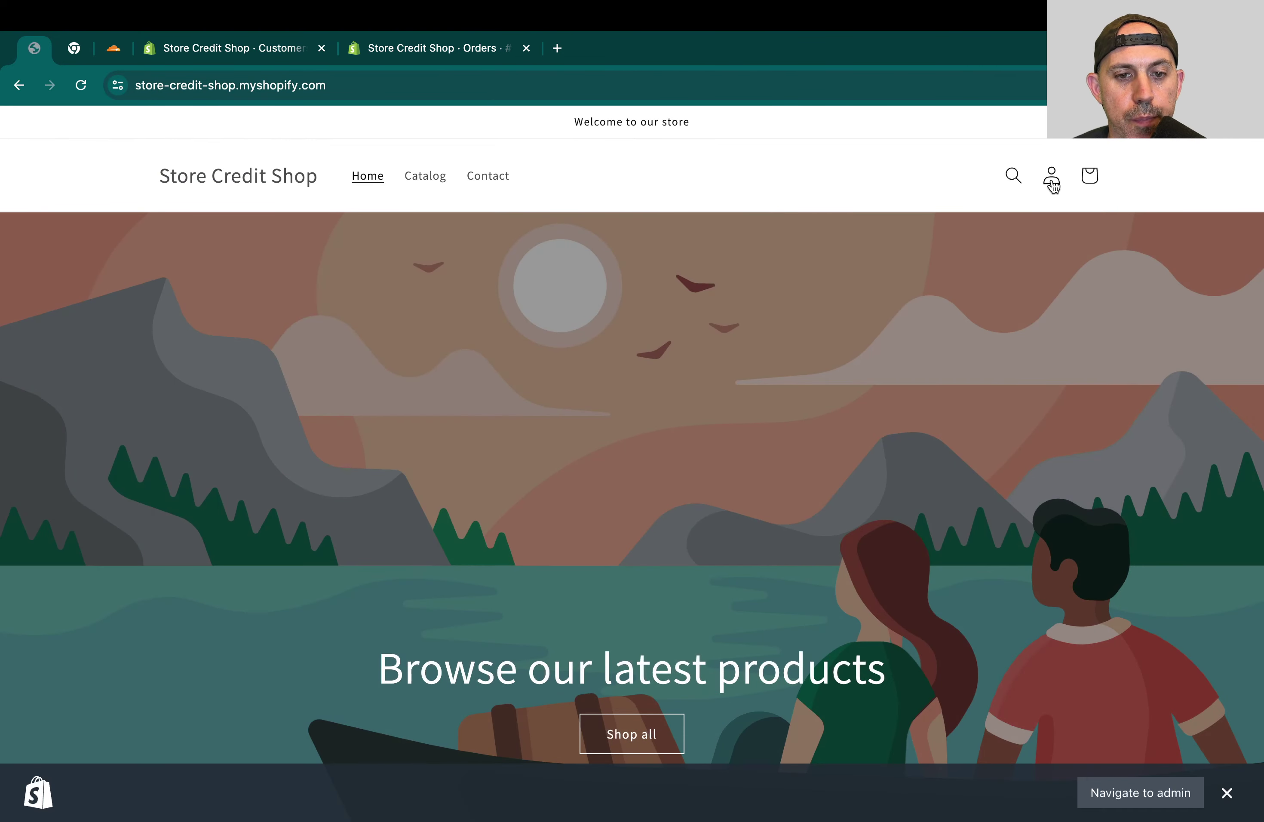
{"action": "left_click", "coordinate": [1050, 179]}
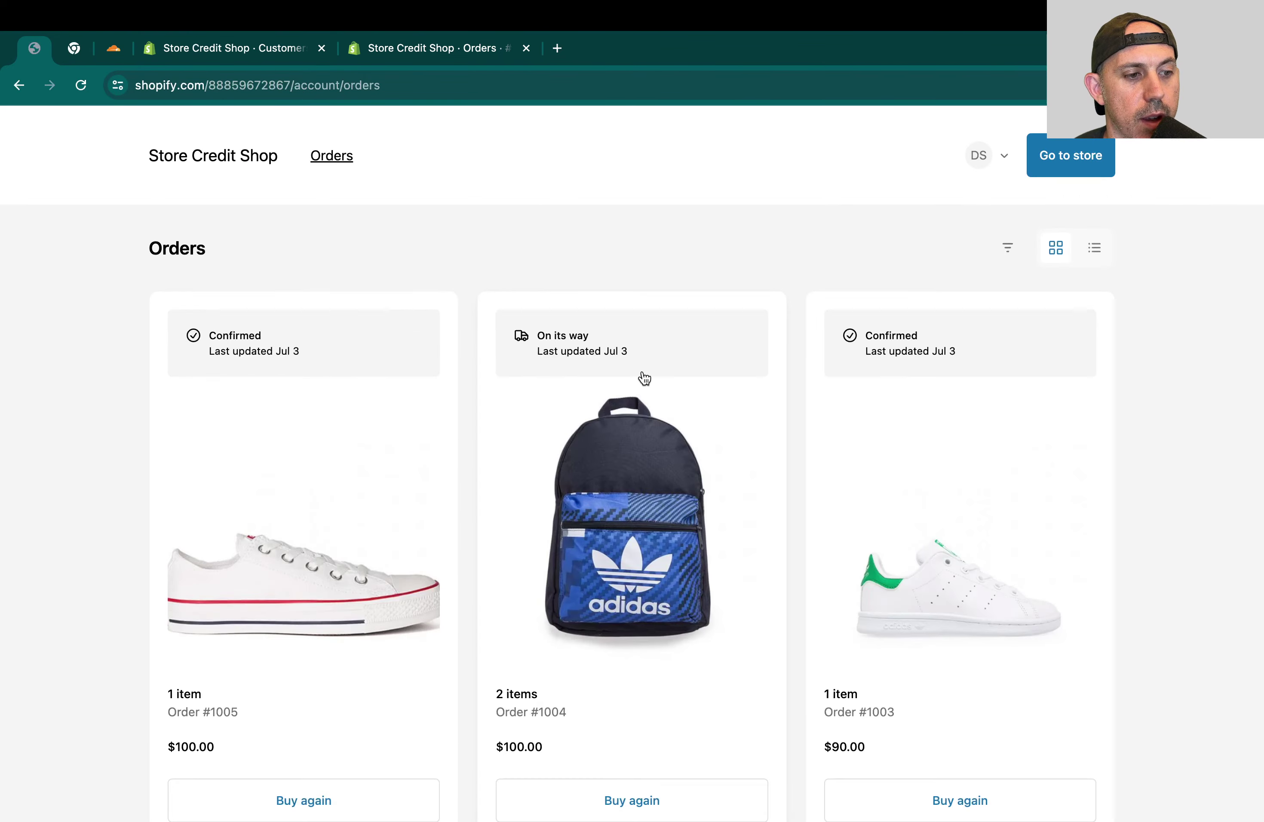
{"action": "scroll", "coordinate": [643, 376], "scroll_direction": "down", "scroll_amount": 4}
{"action": "left_click", "coordinate": [333, 383]}
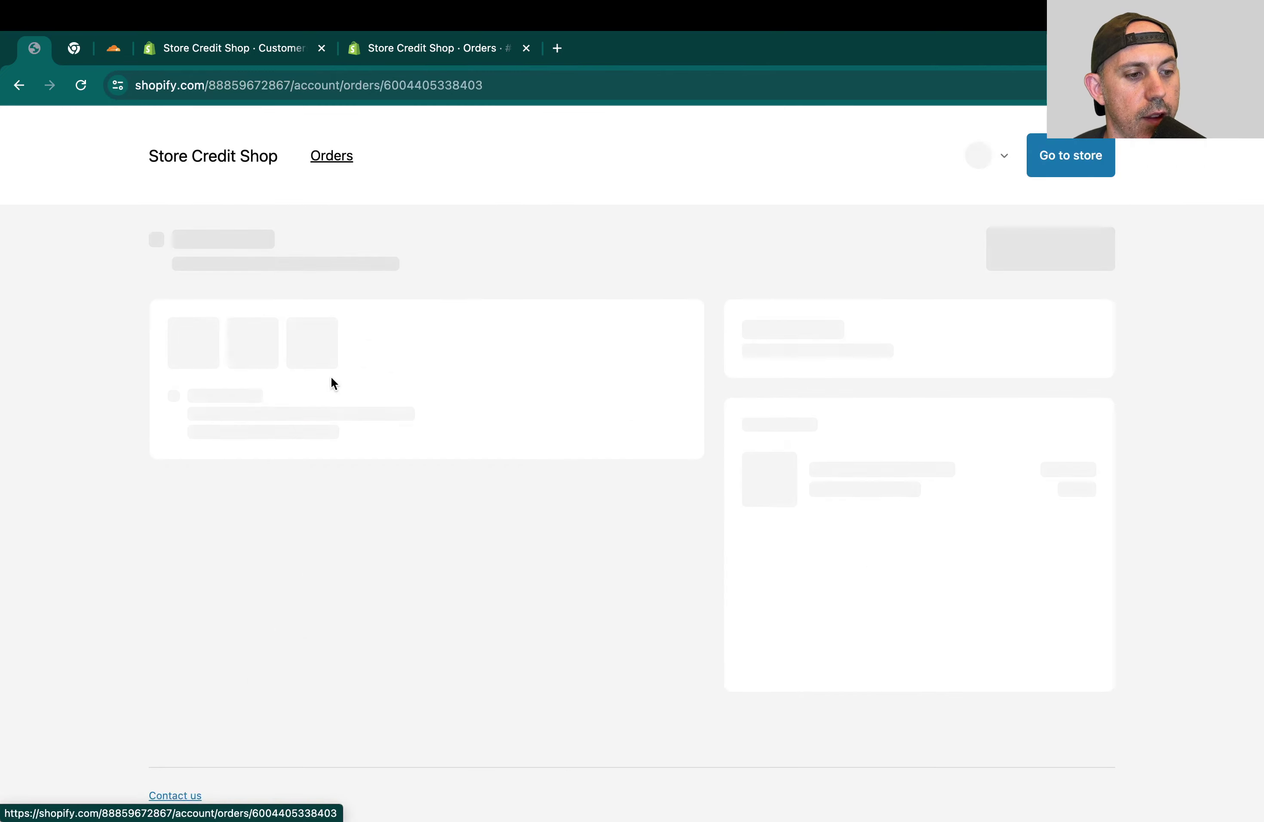
{"action": "scroll", "coordinate": [635, 480], "scroll_direction": "down", "scroll_amount": 3}
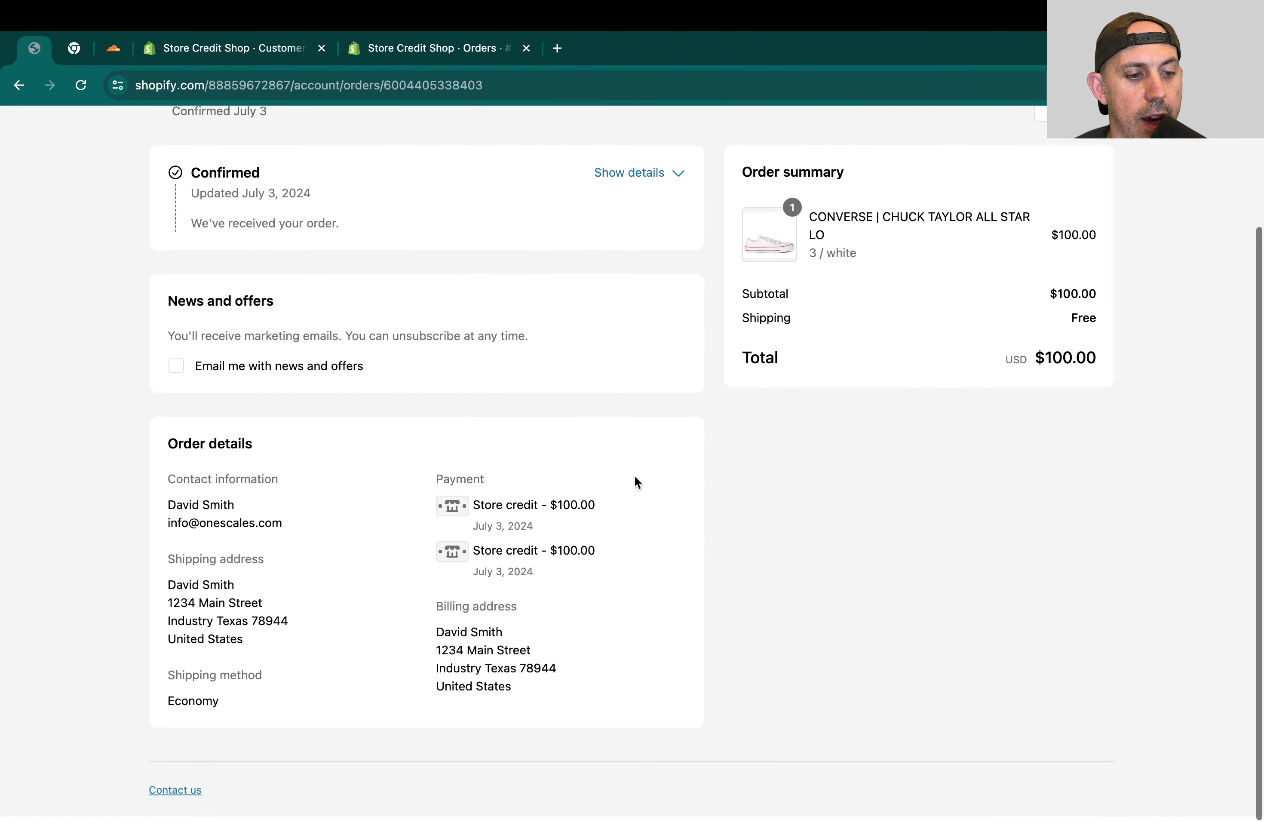
{"action": "left_click_drag", "start_coordinate": [646, 509], "coordinate": [491, 509]}
{"action": "scroll", "coordinate": [671, 540], "scroll_direction": "up", "scroll_amount": 3}
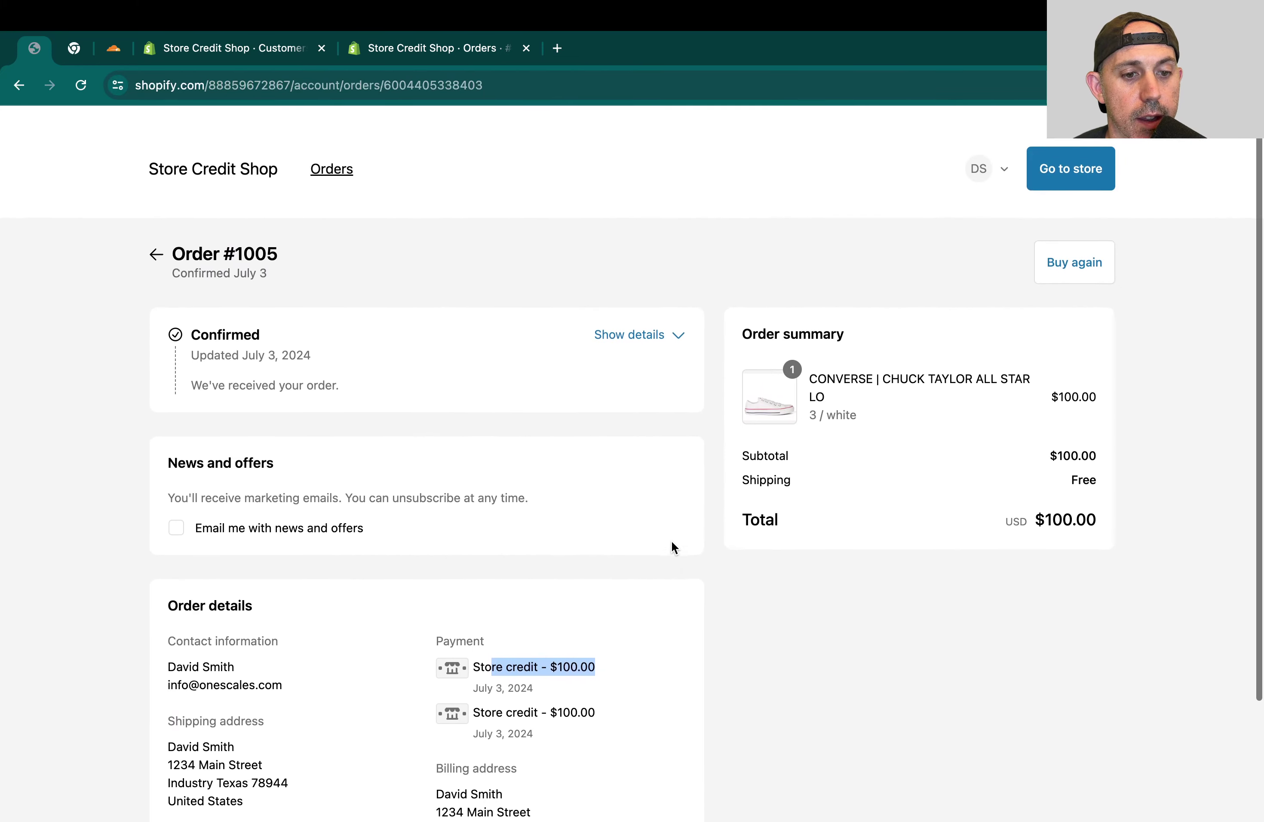
Step: Open the customer's account profile, inspect the store credit balance and expiration dates, and close the details
{"action": "left_click", "coordinate": [1009, 153]}
{"action": "left_click", "coordinate": [1010, 153]}
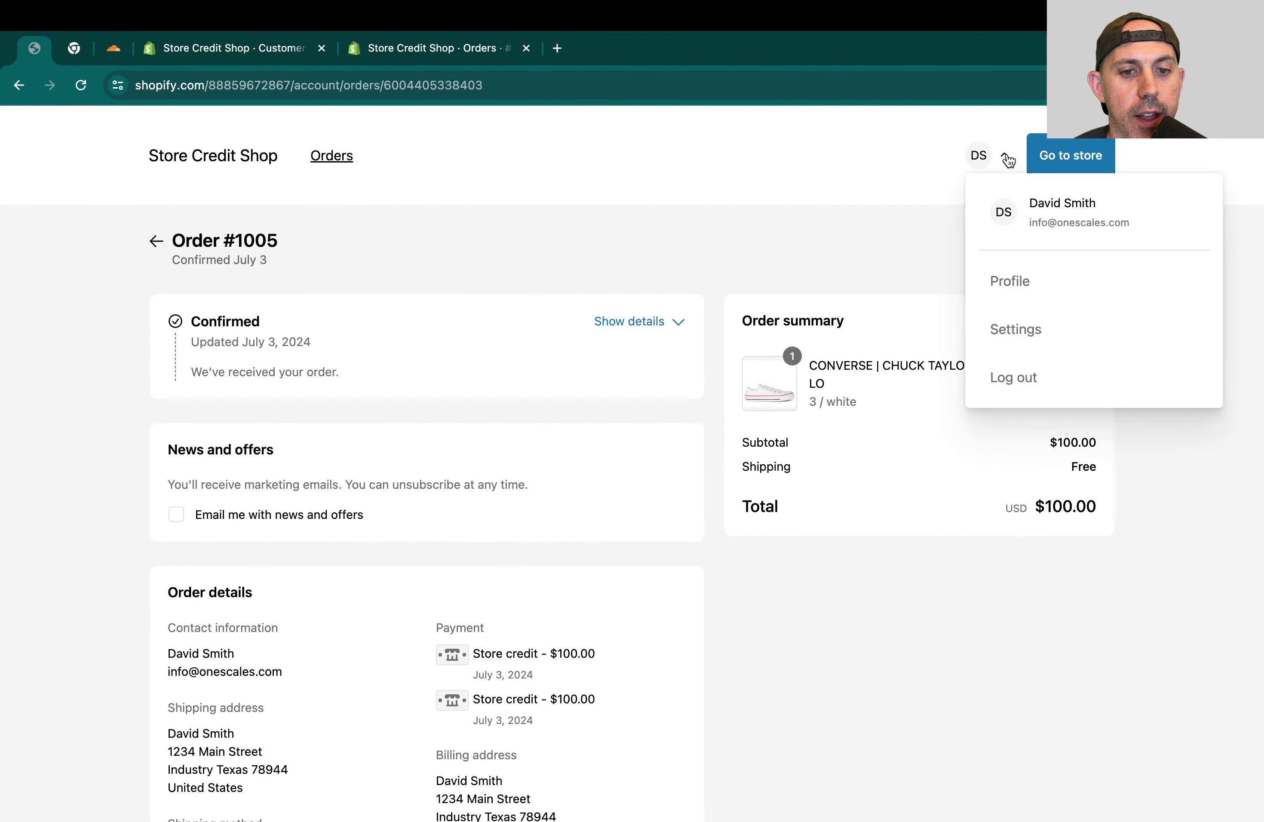
{"action": "left_click", "coordinate": [1021, 280]}
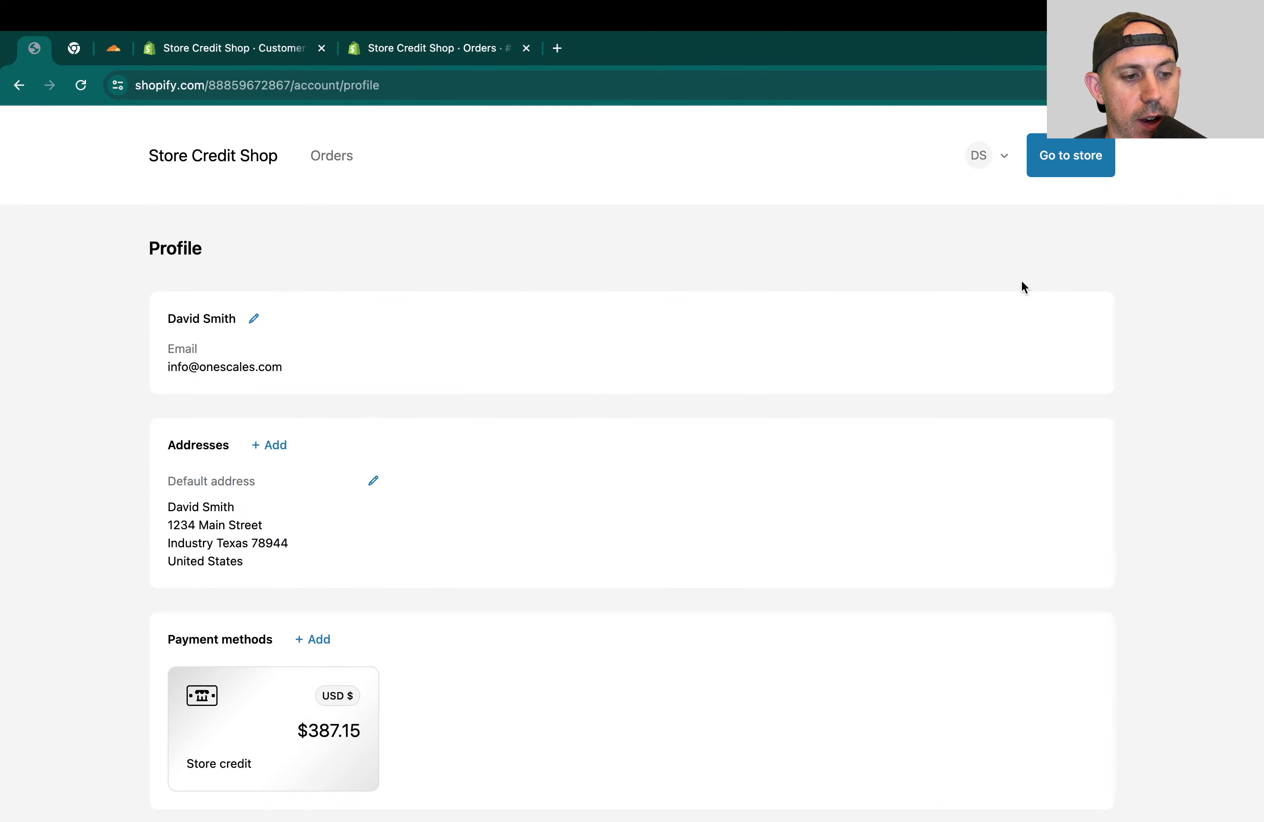
{"action": "scroll", "coordinate": [714, 497], "scroll_direction": "down", "scroll_amount": 2}
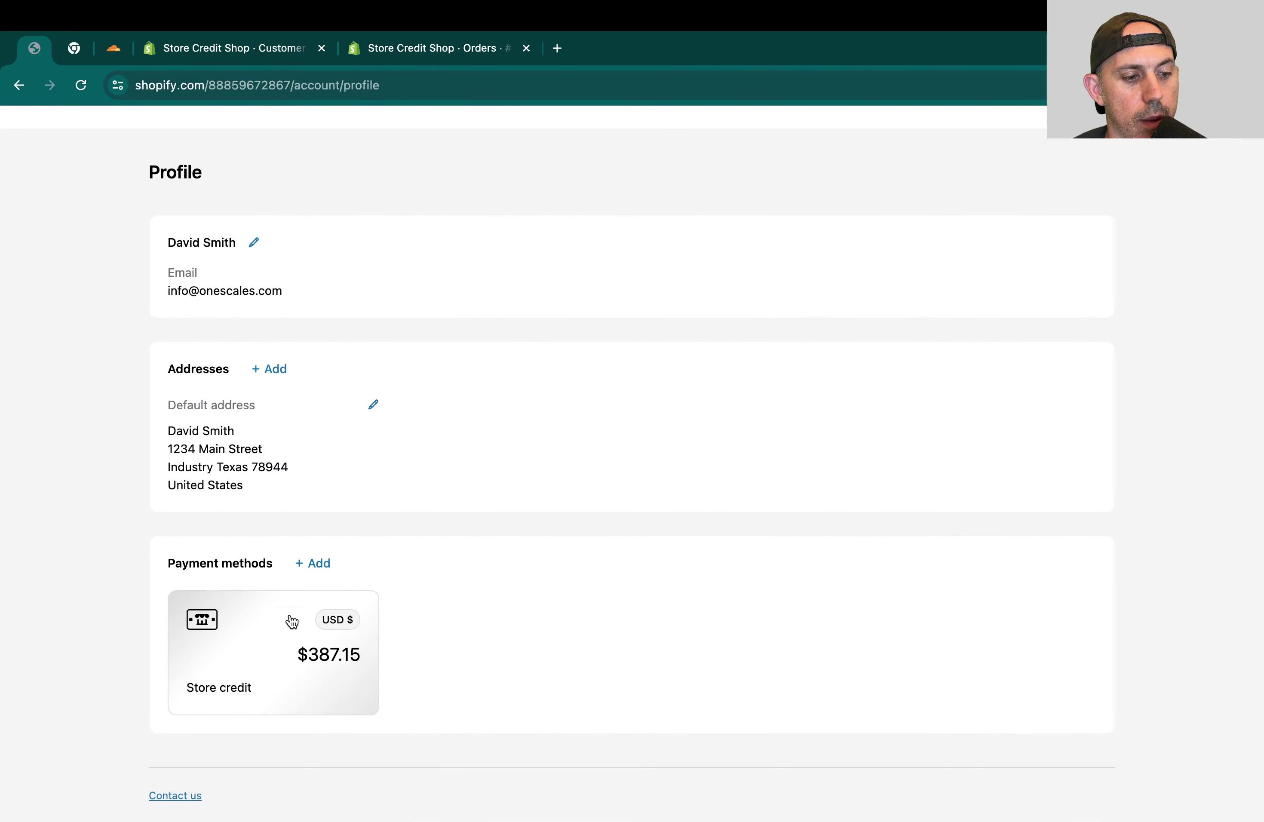
{"action": "left_click", "coordinate": [313, 664]}
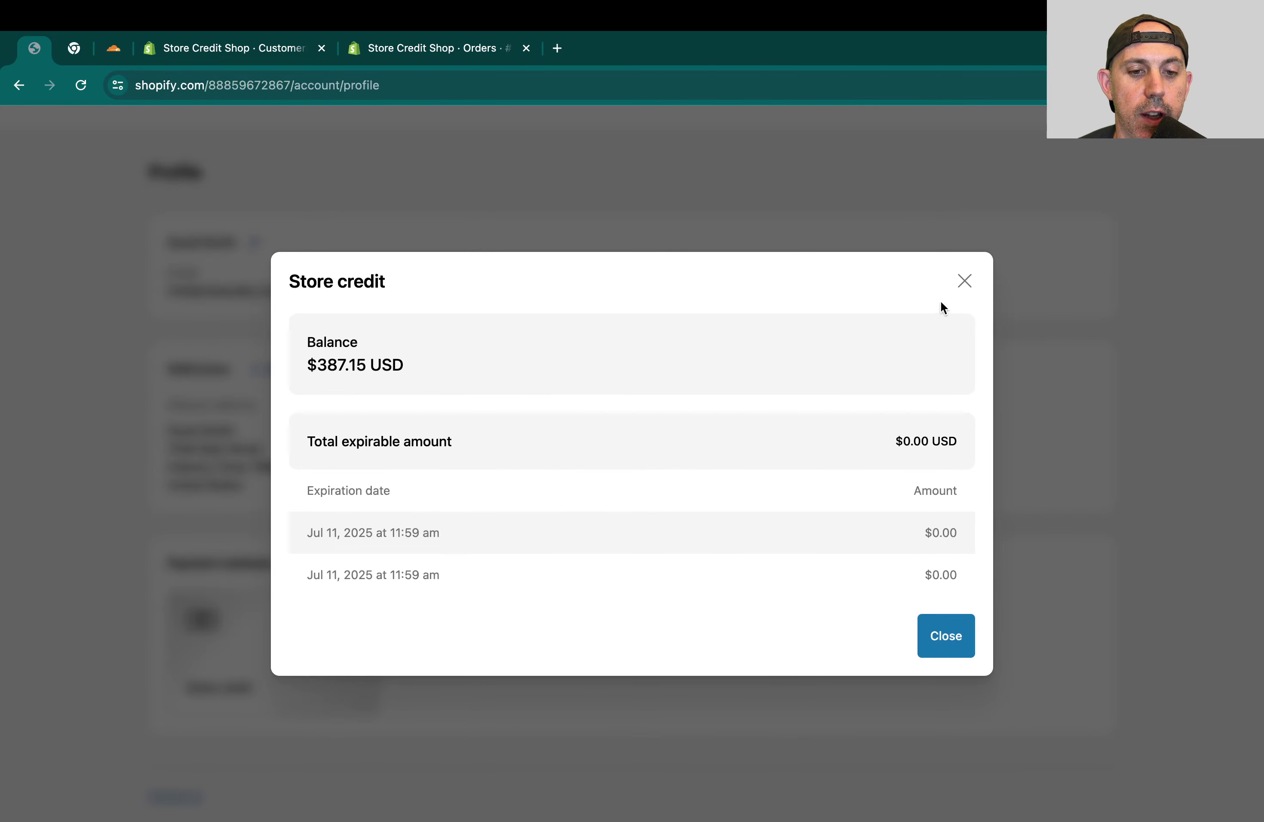
{"action": "left_click", "coordinate": [964, 280]}
{"action": "scroll", "coordinate": [466, 347], "scroll_direction": "up", "scroll_amount": 3}
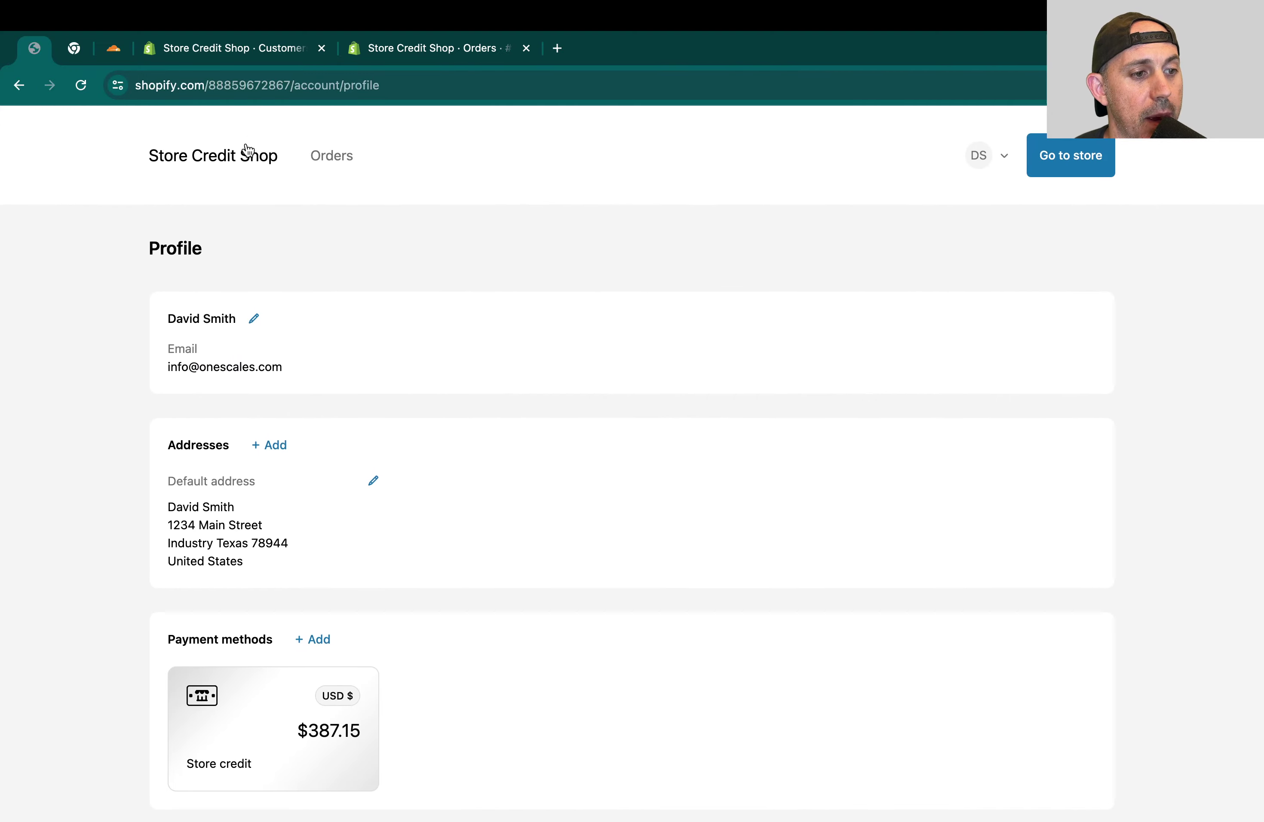
Step: Return to the admin, search the analytics reports for "payment", and open Payment by type and Payments in separate tabs
{"action": "left_click", "coordinate": [241, 159]}
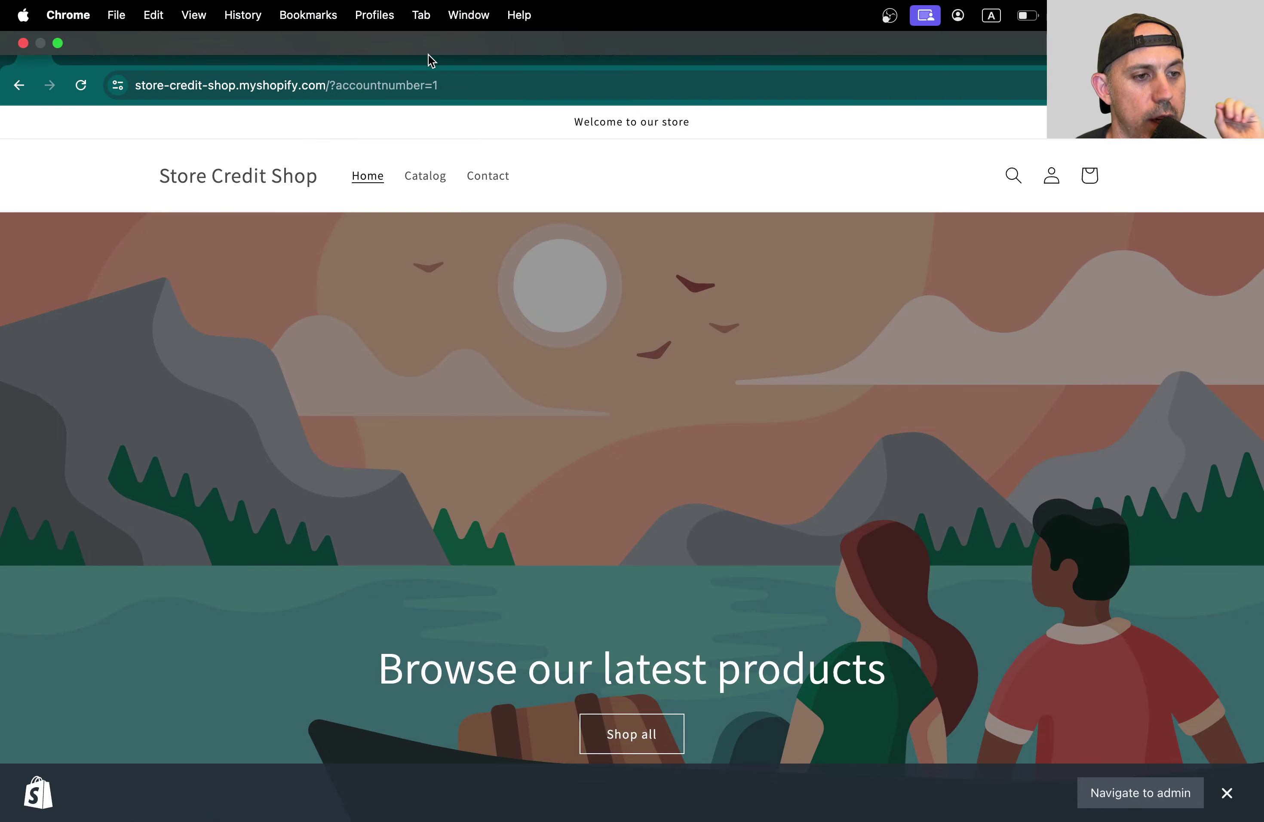
{"action": "left_click", "coordinate": [433, 49]}
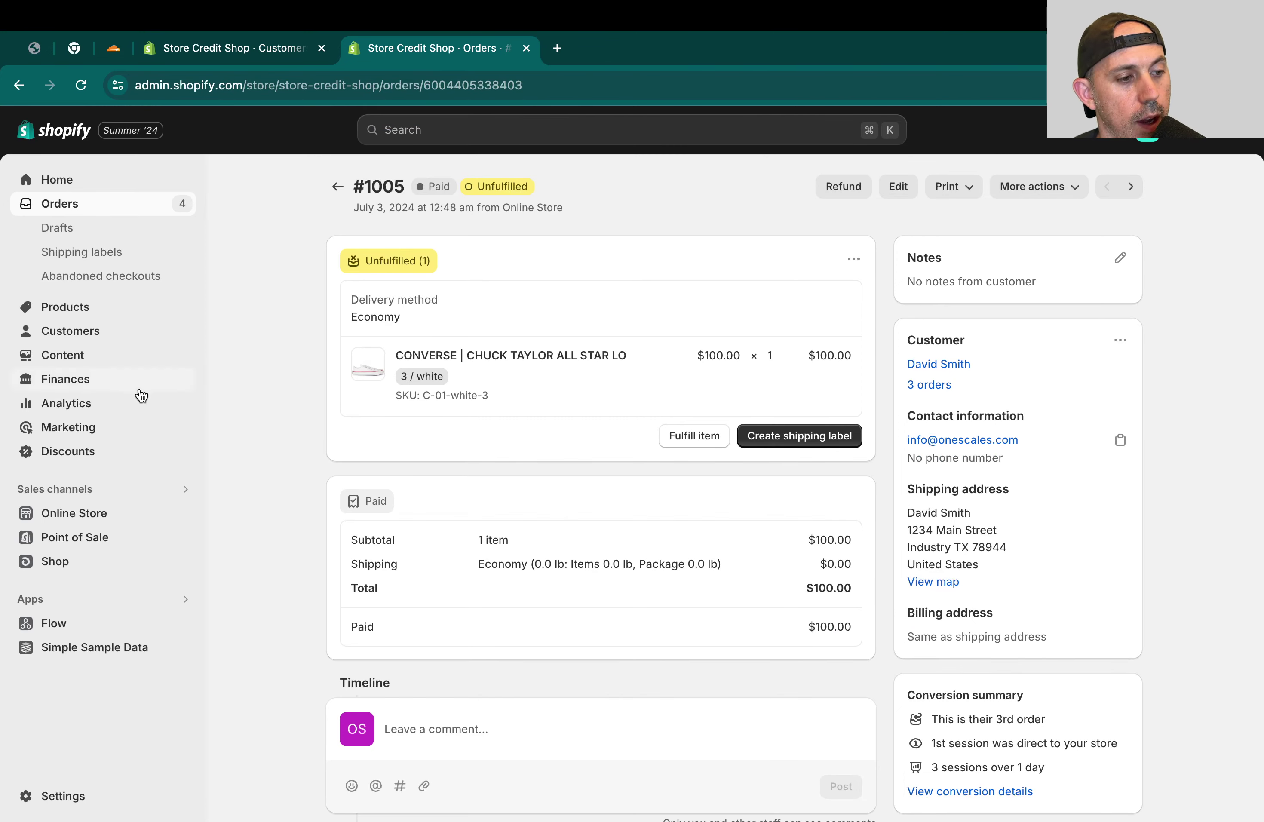
{"action": "left_click", "coordinate": [112, 408]}
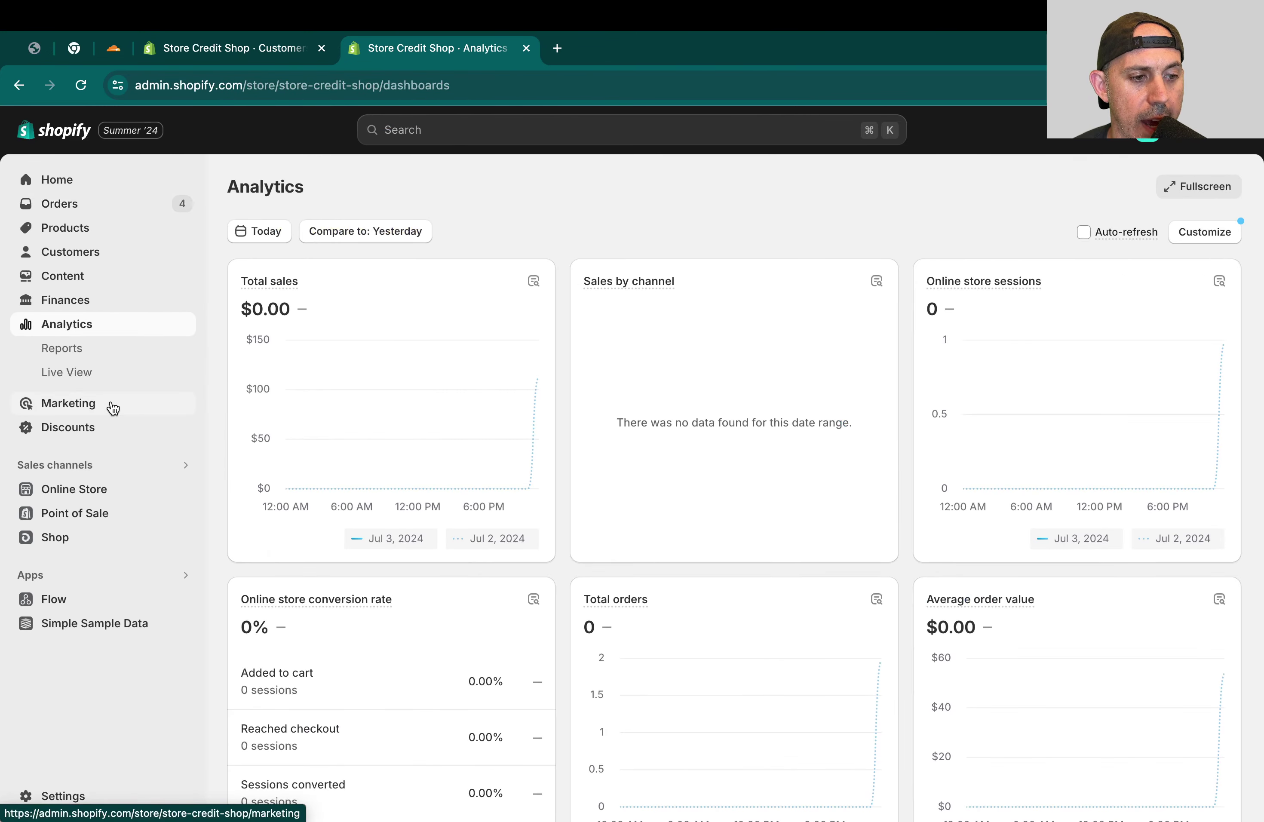
{"action": "left_click", "coordinate": [93, 353]}
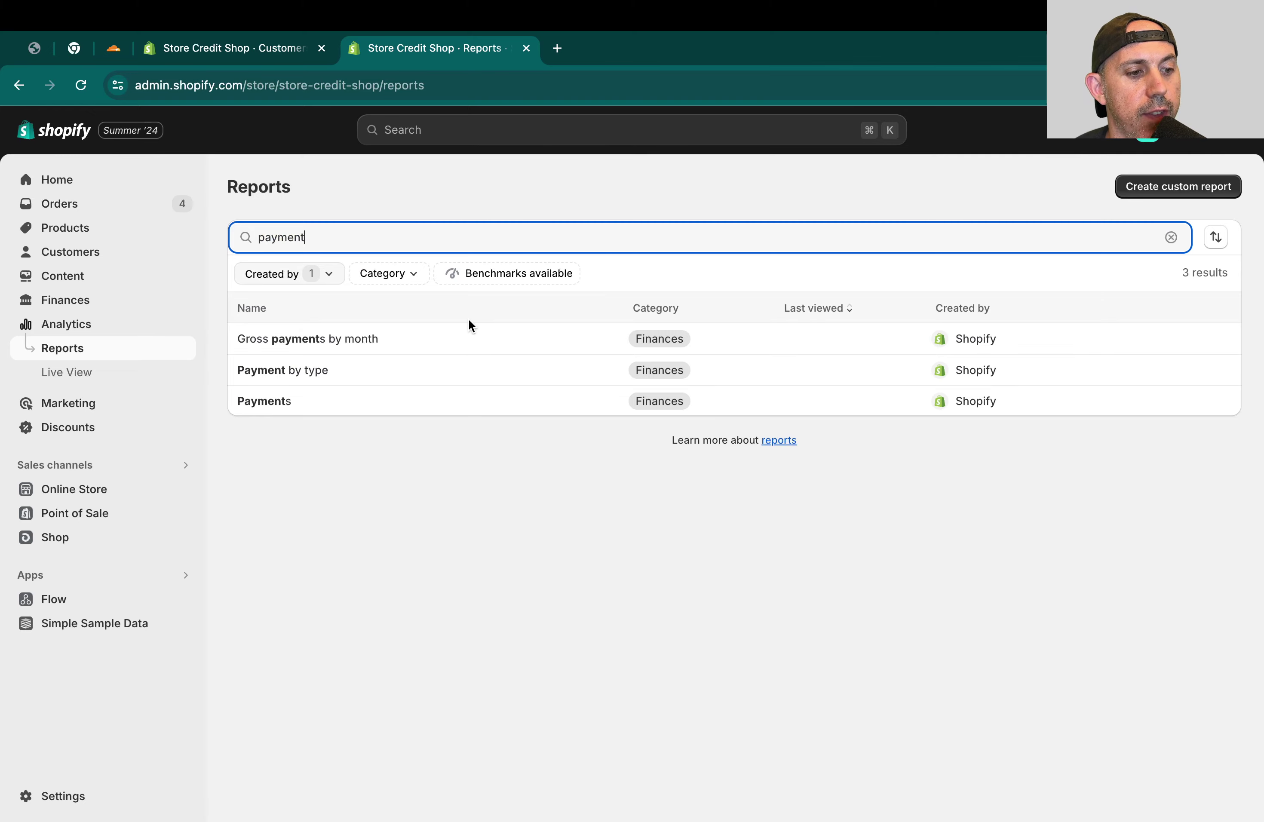
{"action": "left_click", "coordinate": [345, 376], "text": "super"}
{"action": "left_click", "coordinate": [363, 408], "text": "super"}
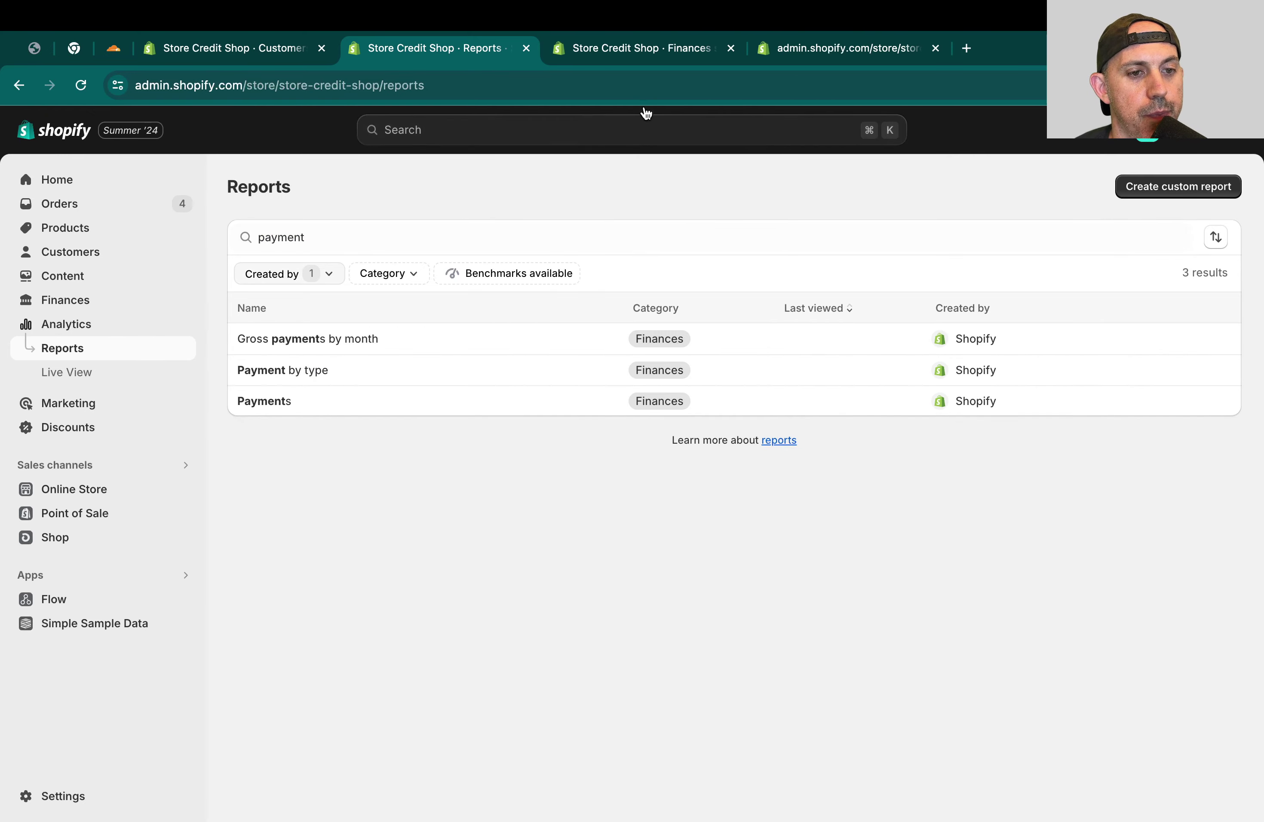
Step: Compare the store credit entries in the Payment by type and Payments reports, and return to the reports list
{"action": "left_click", "coordinate": [657, 52]}
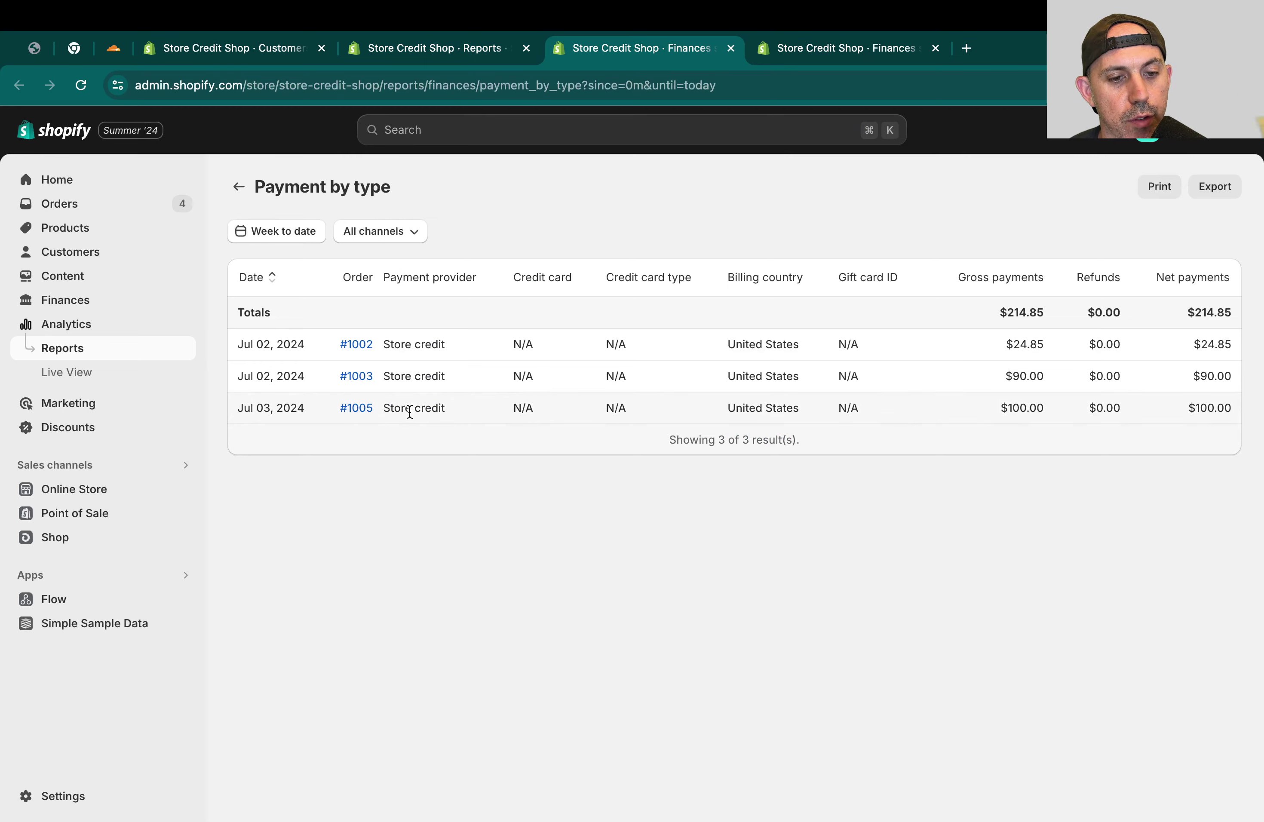
{"action": "left_click", "coordinate": [830, 41]}
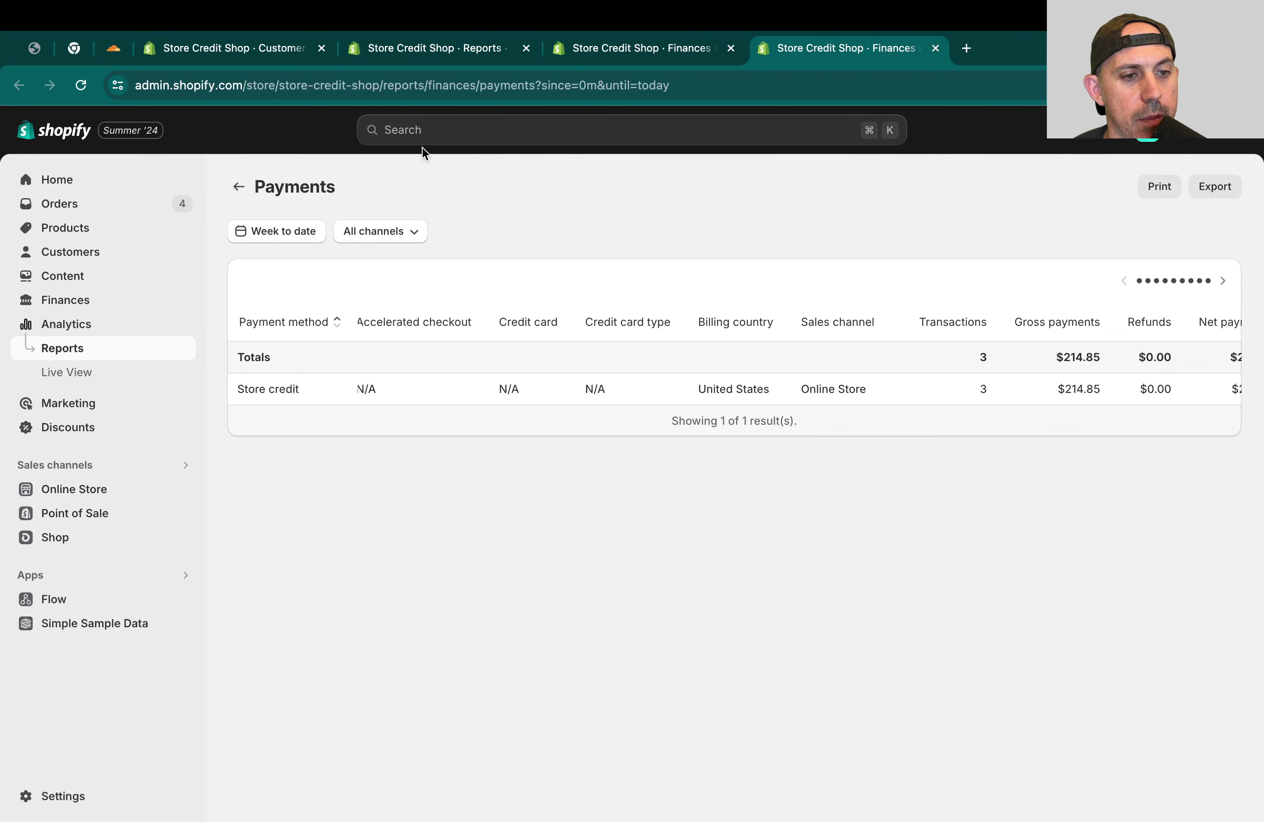
{"action": "left_click", "coordinate": [622, 51]}
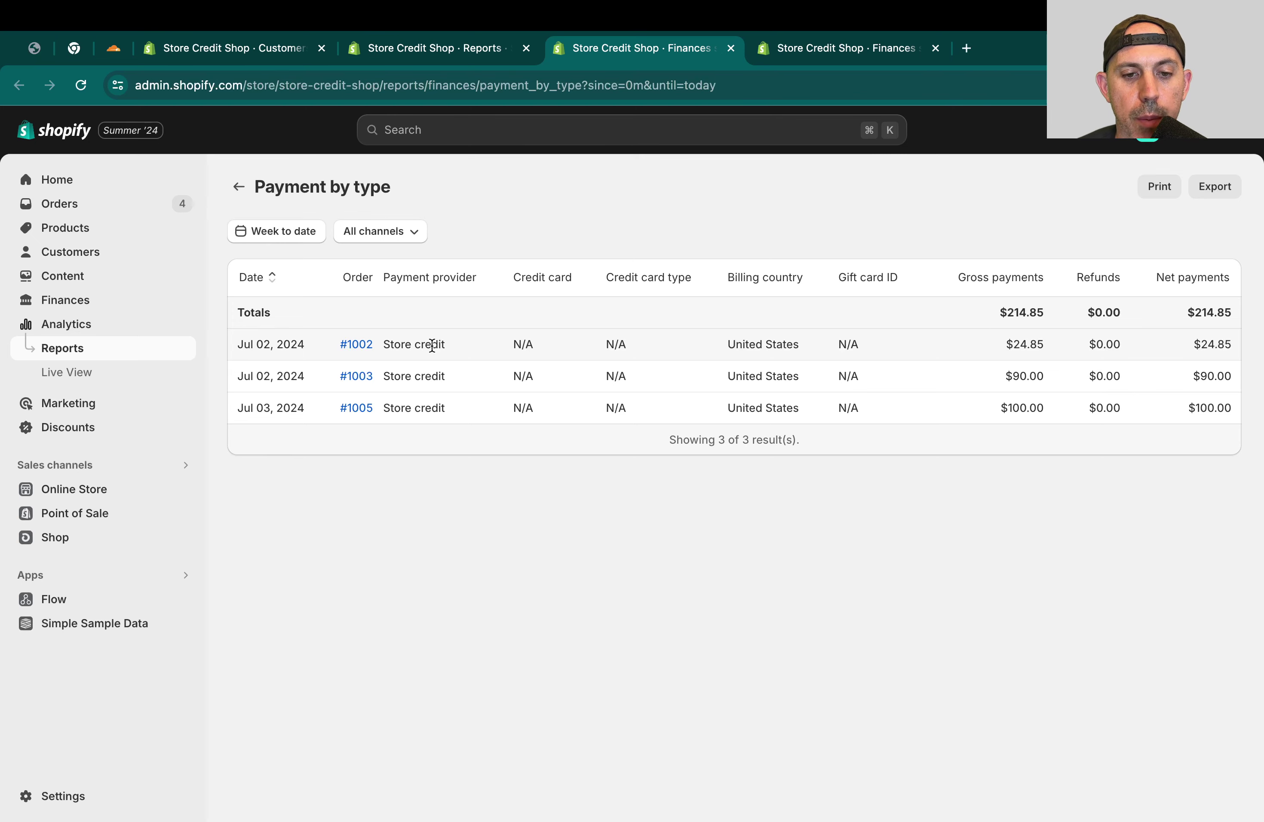
{"action": "left_click", "coordinate": [866, 48]}
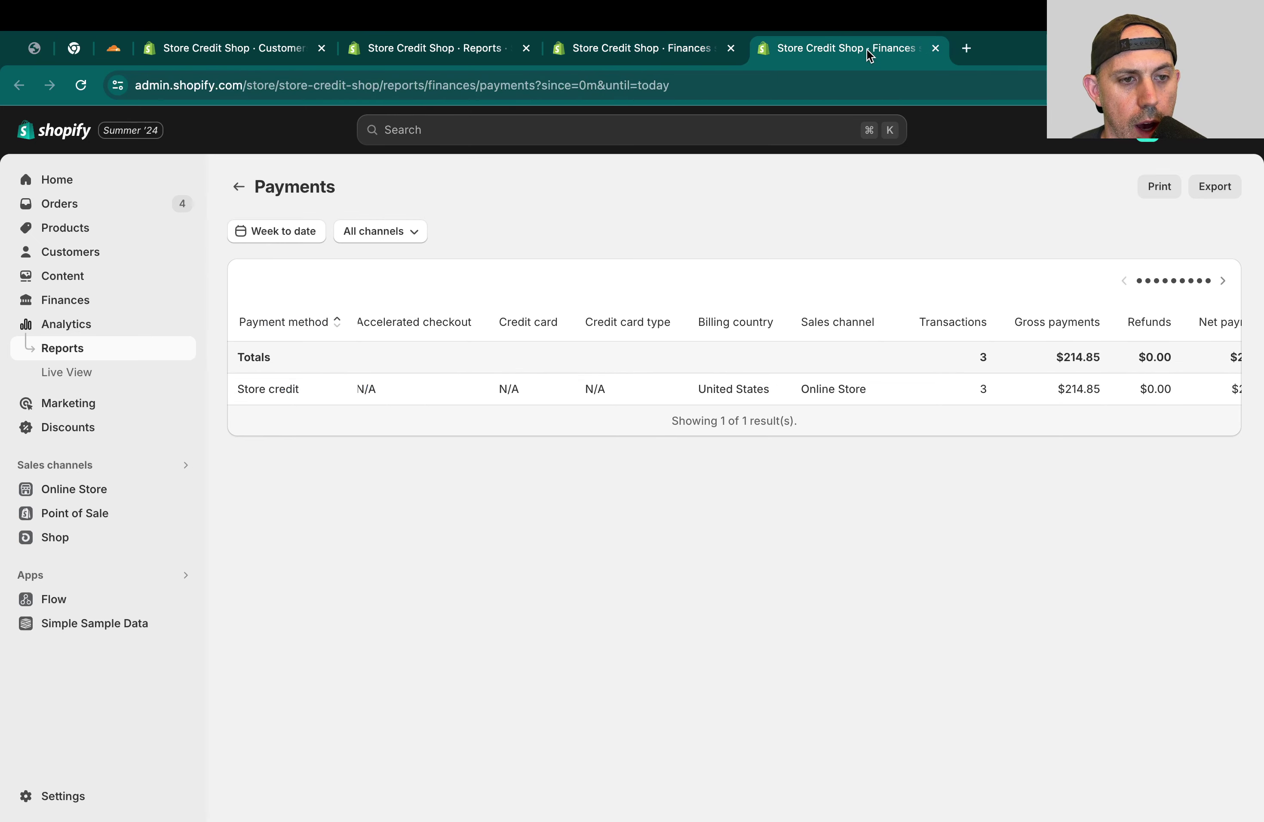
{"action": "left_click", "coordinate": [678, 59]}
{"action": "left_click", "coordinate": [438, 53]}
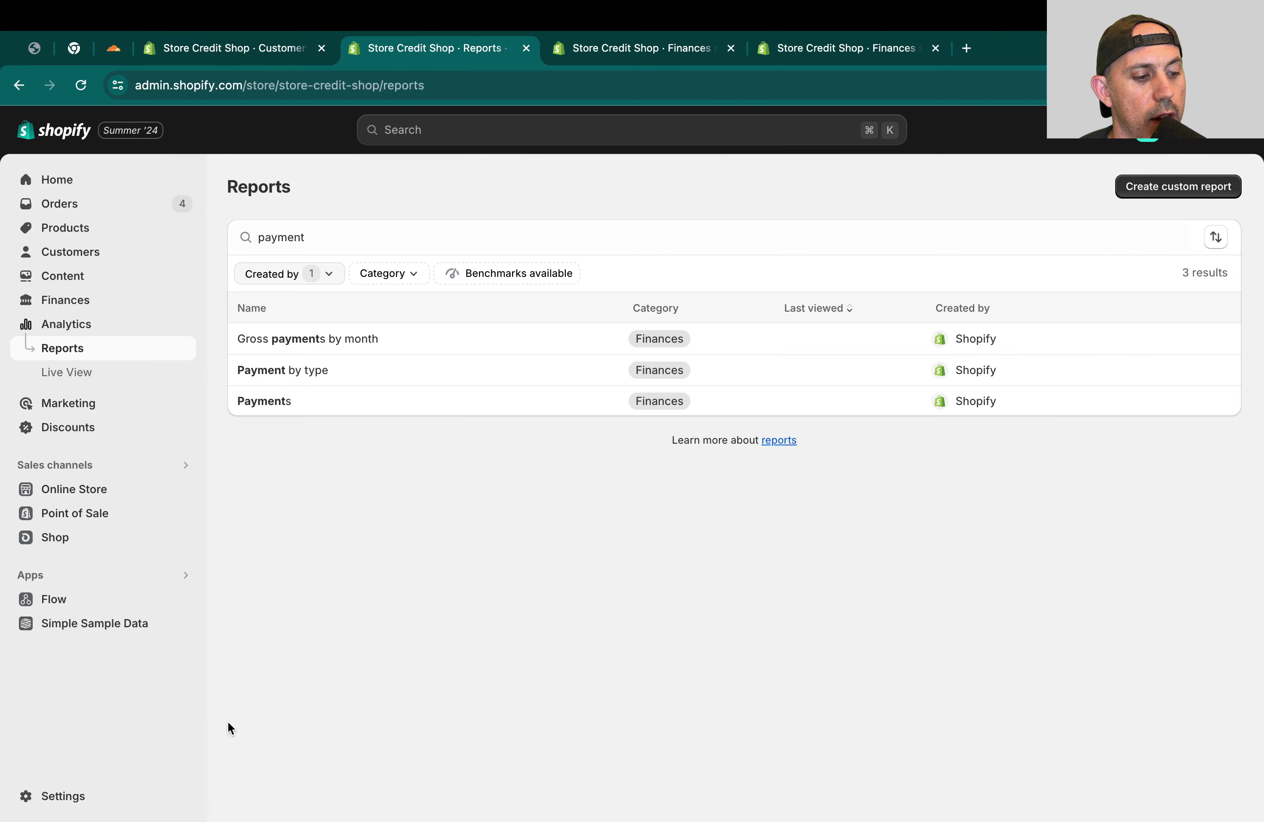
Step: Open the list of customer notifications in the store's notification settings
{"action": "left_click", "coordinate": [145, 802]}
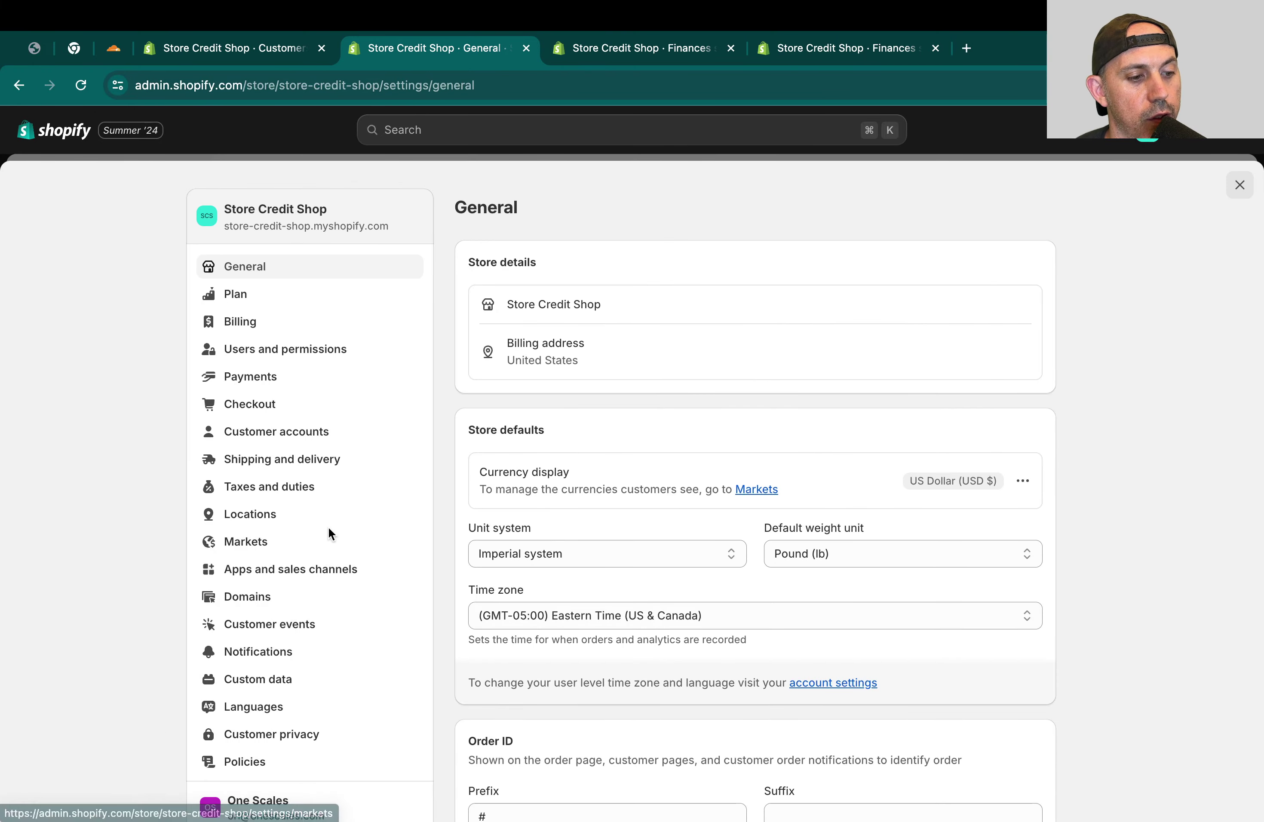
{"action": "left_click", "coordinate": [333, 652]}
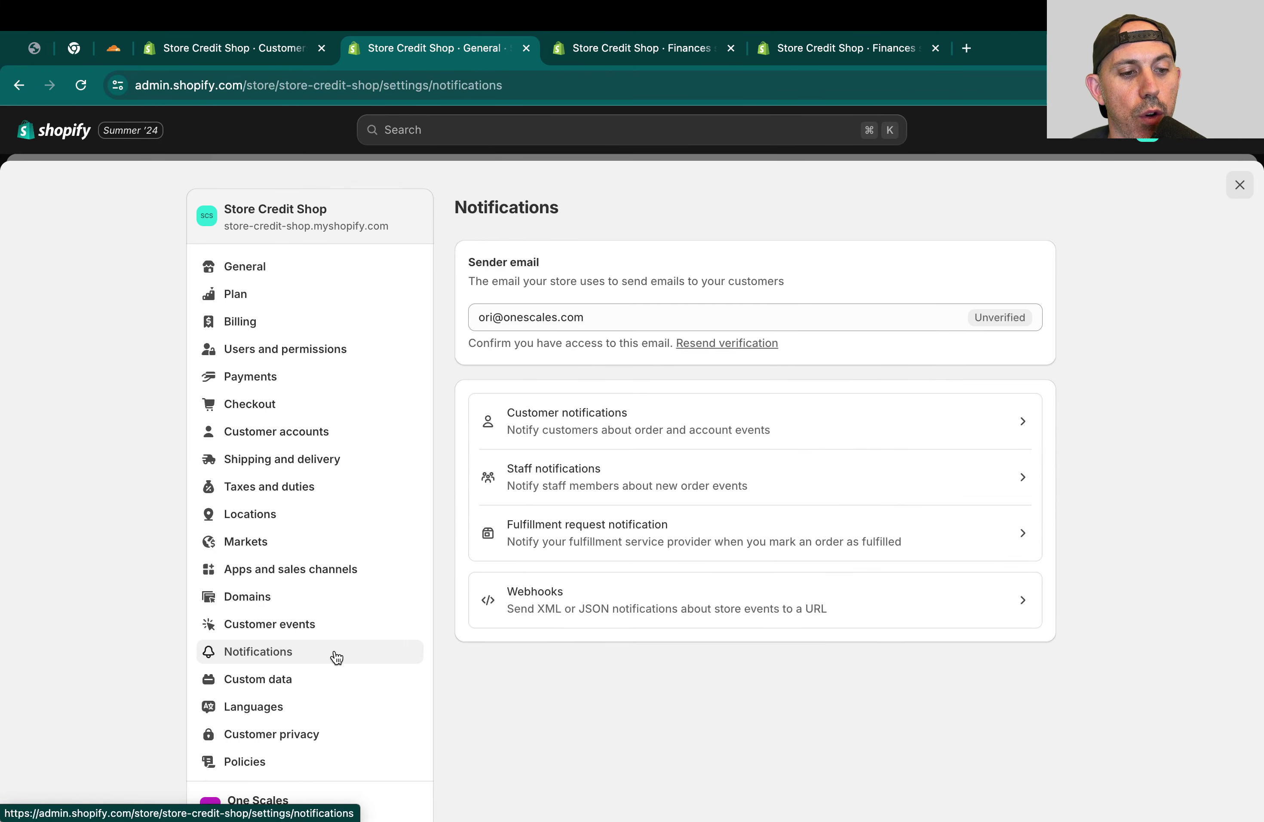
{"action": "left_click", "coordinate": [810, 423]}
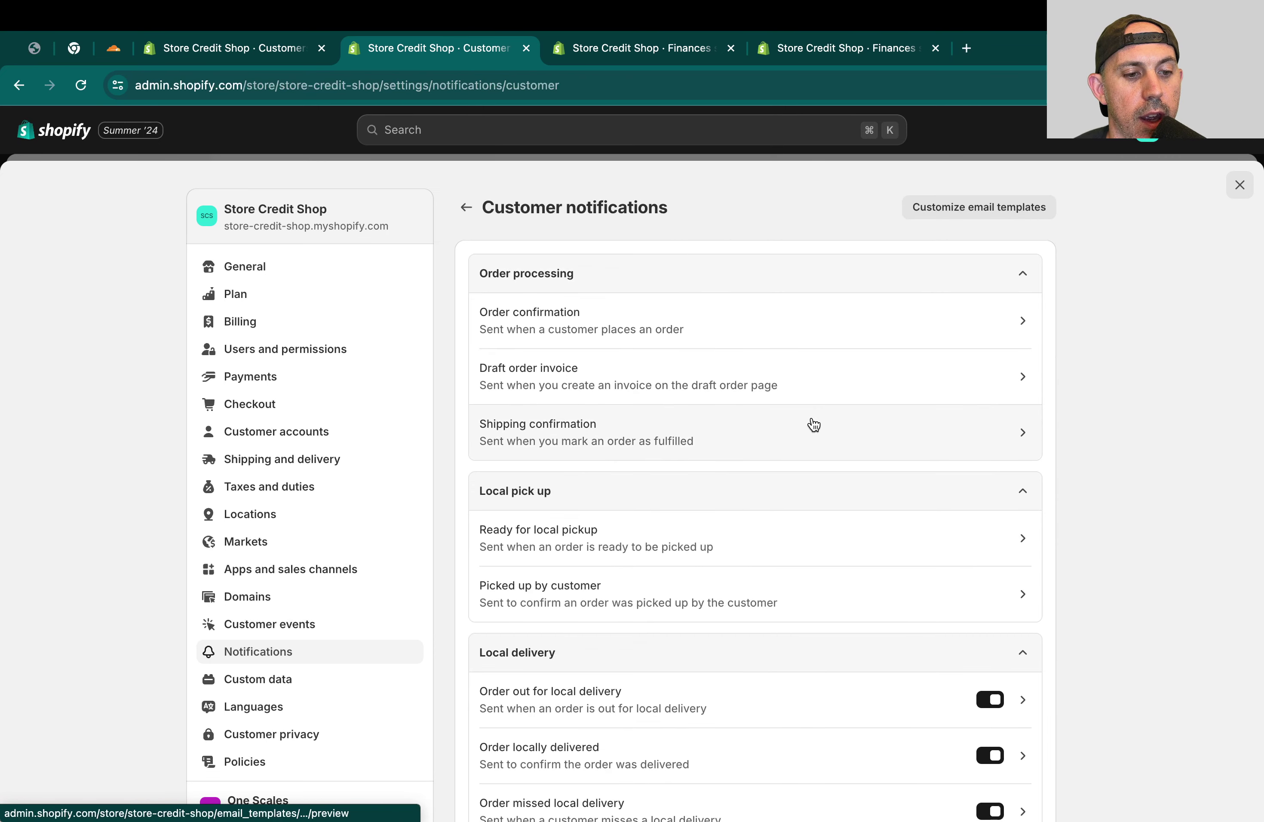